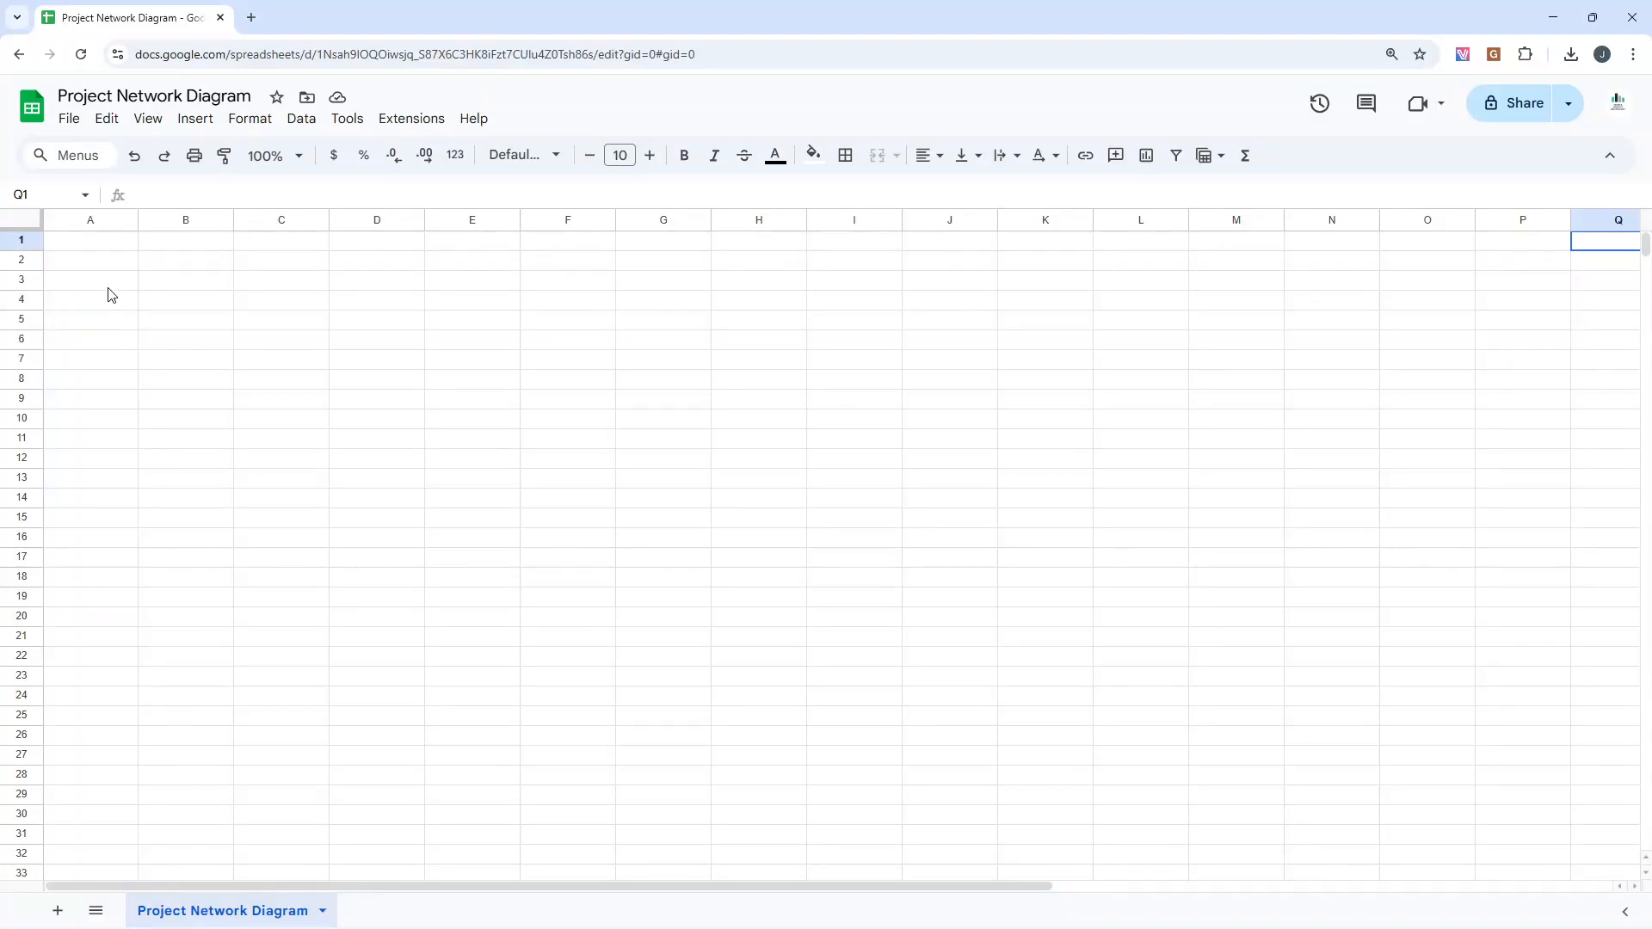
Step: Narrow all columns of the sheet together to about one third of their width
left_click(108, 266)
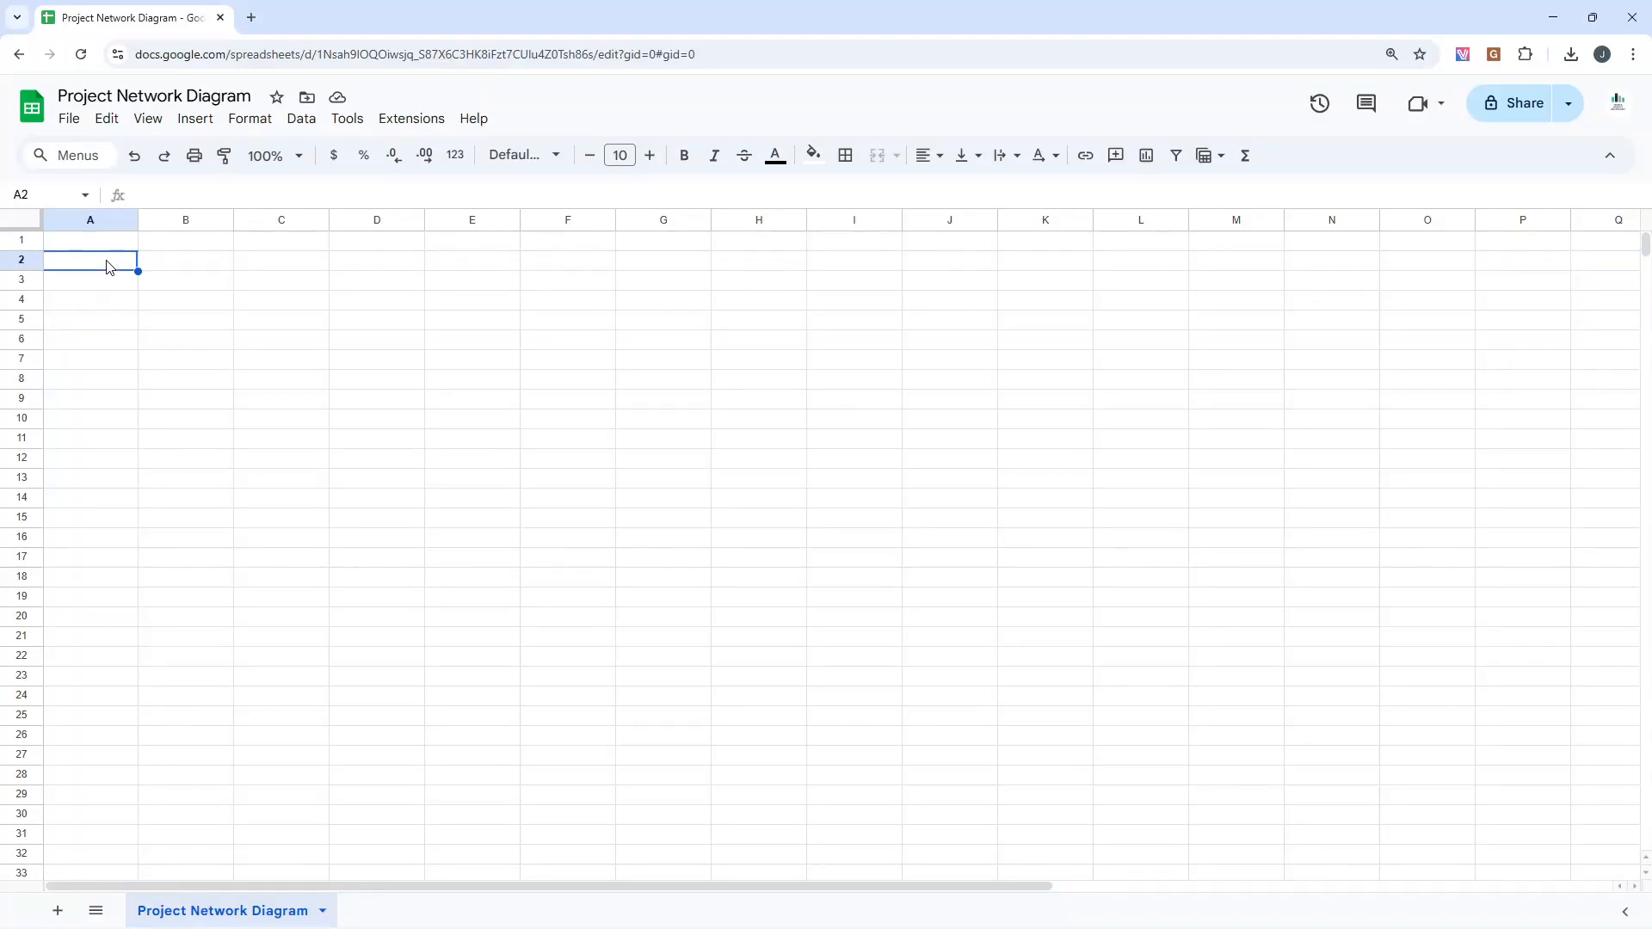
left_click(24, 225)
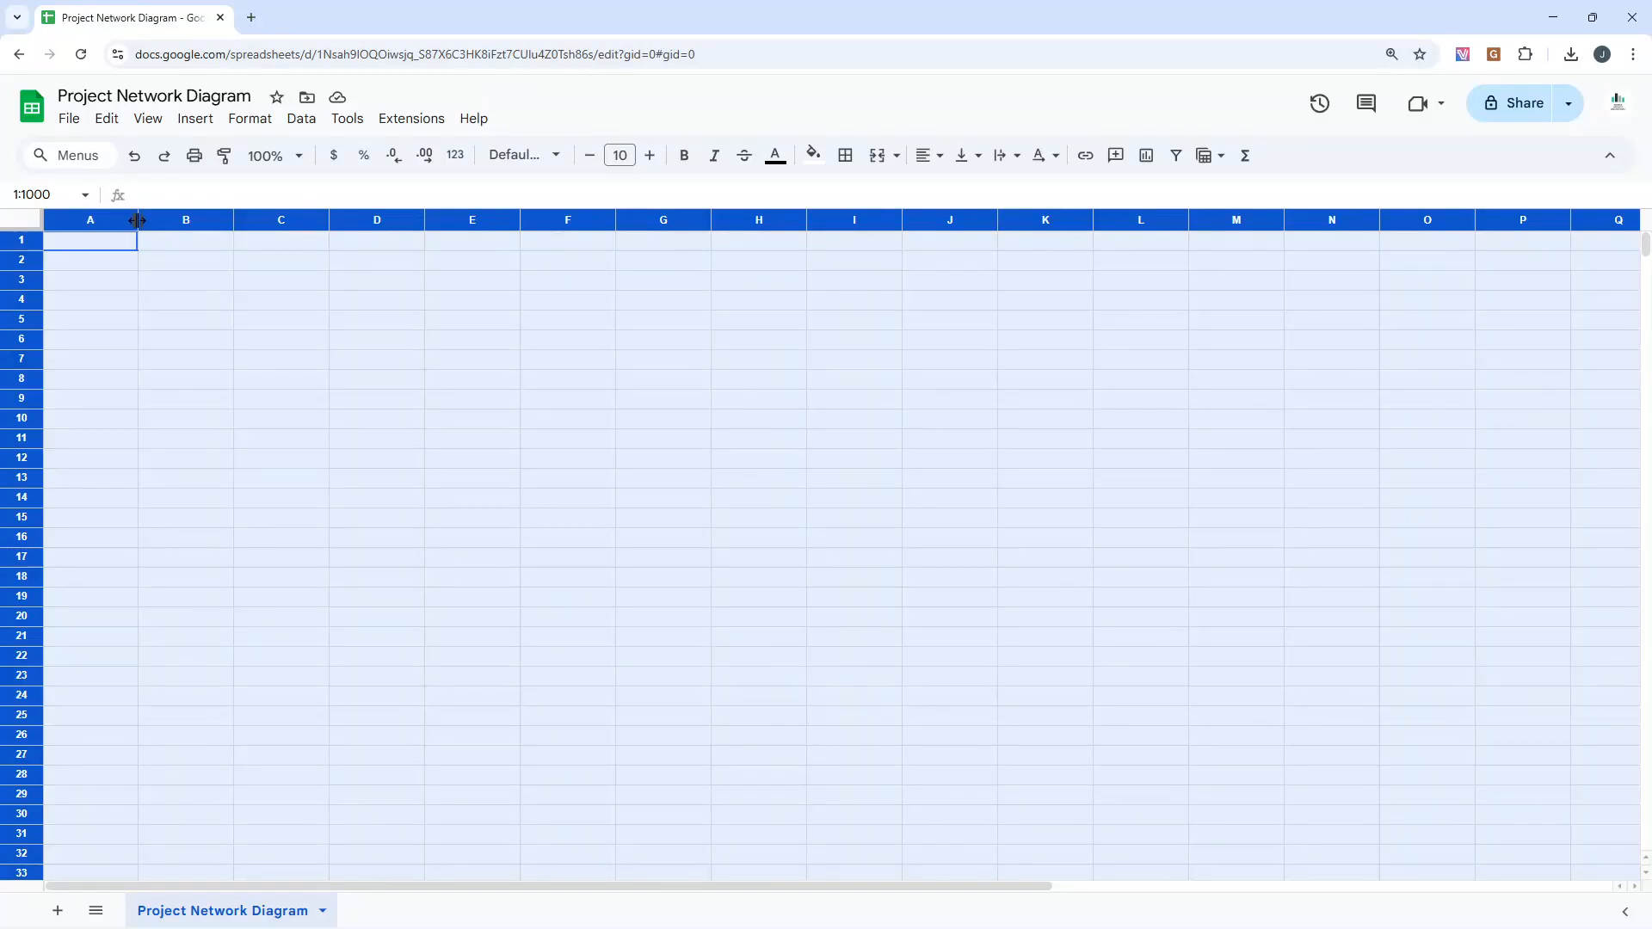
left_click_drag(136, 220, 75, 220)
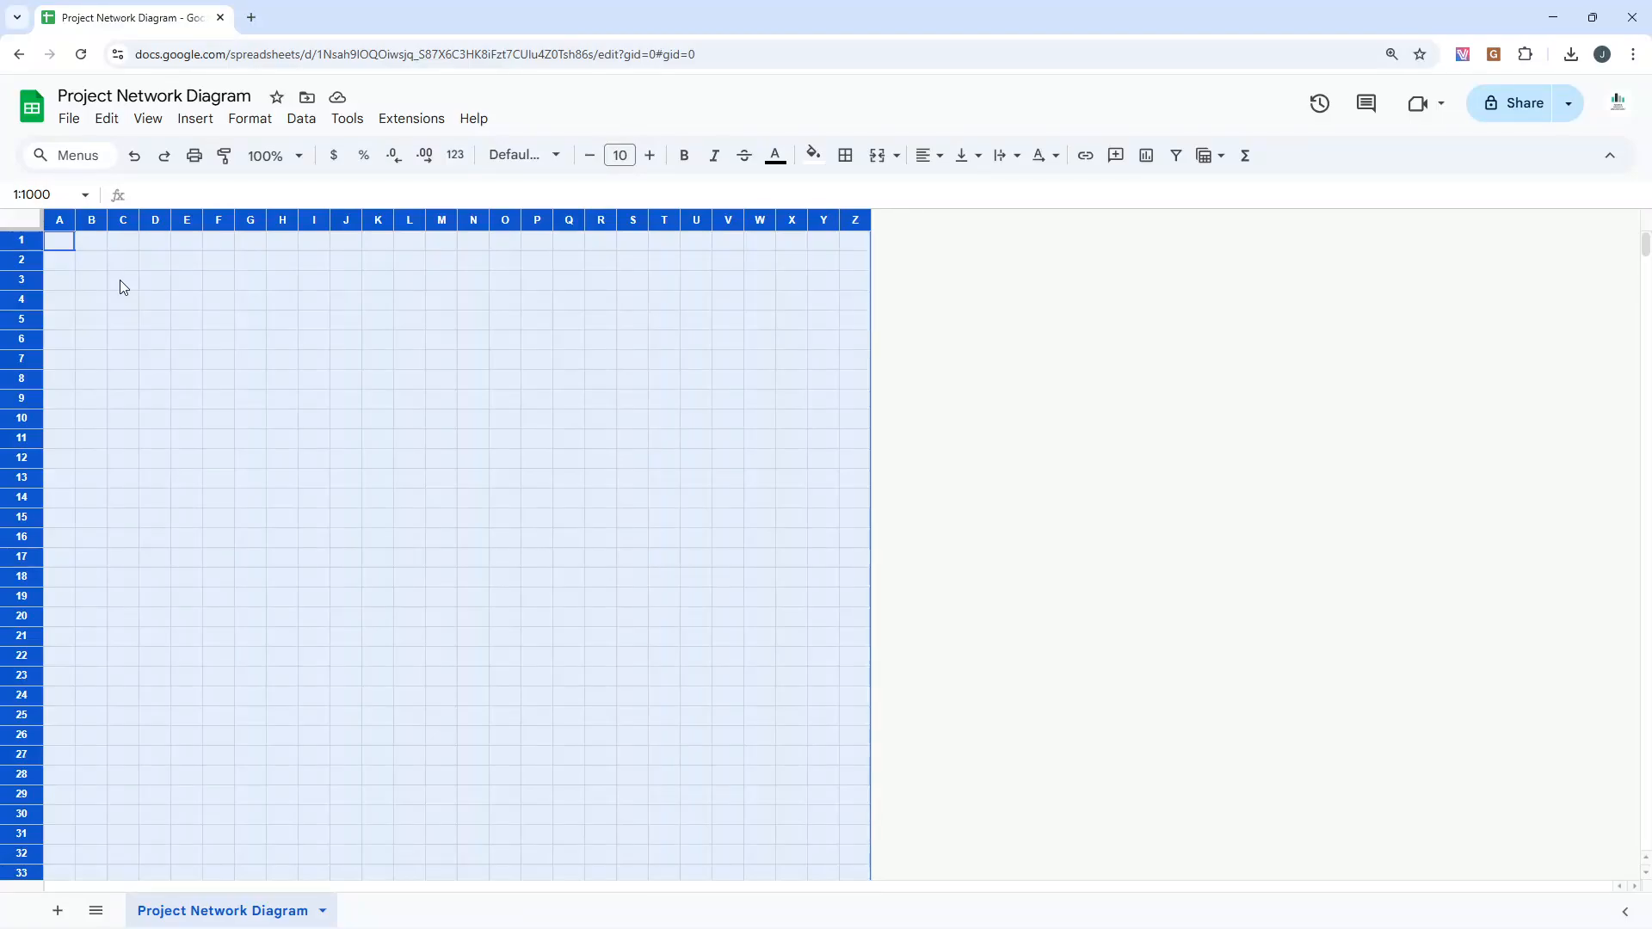
Step: Enter the labels ES, D and EF in cells B2, C2 and D2
left_click(98, 265)
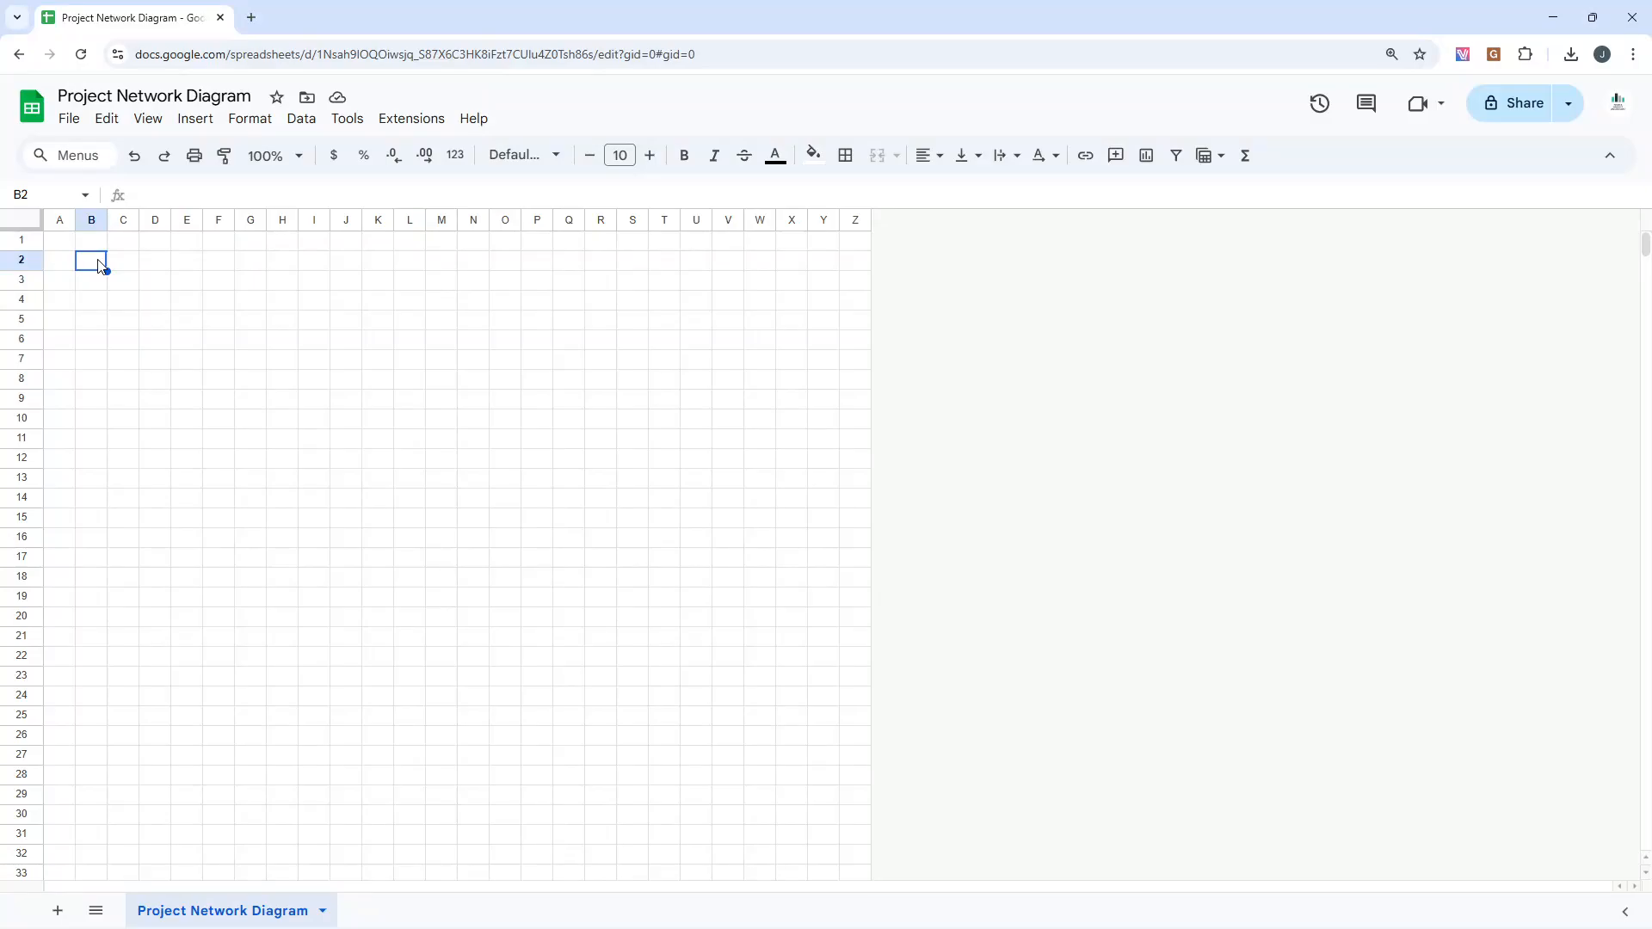
type("ES")
left_click(119, 276)
left_click(90, 263)
left_click(115, 264)
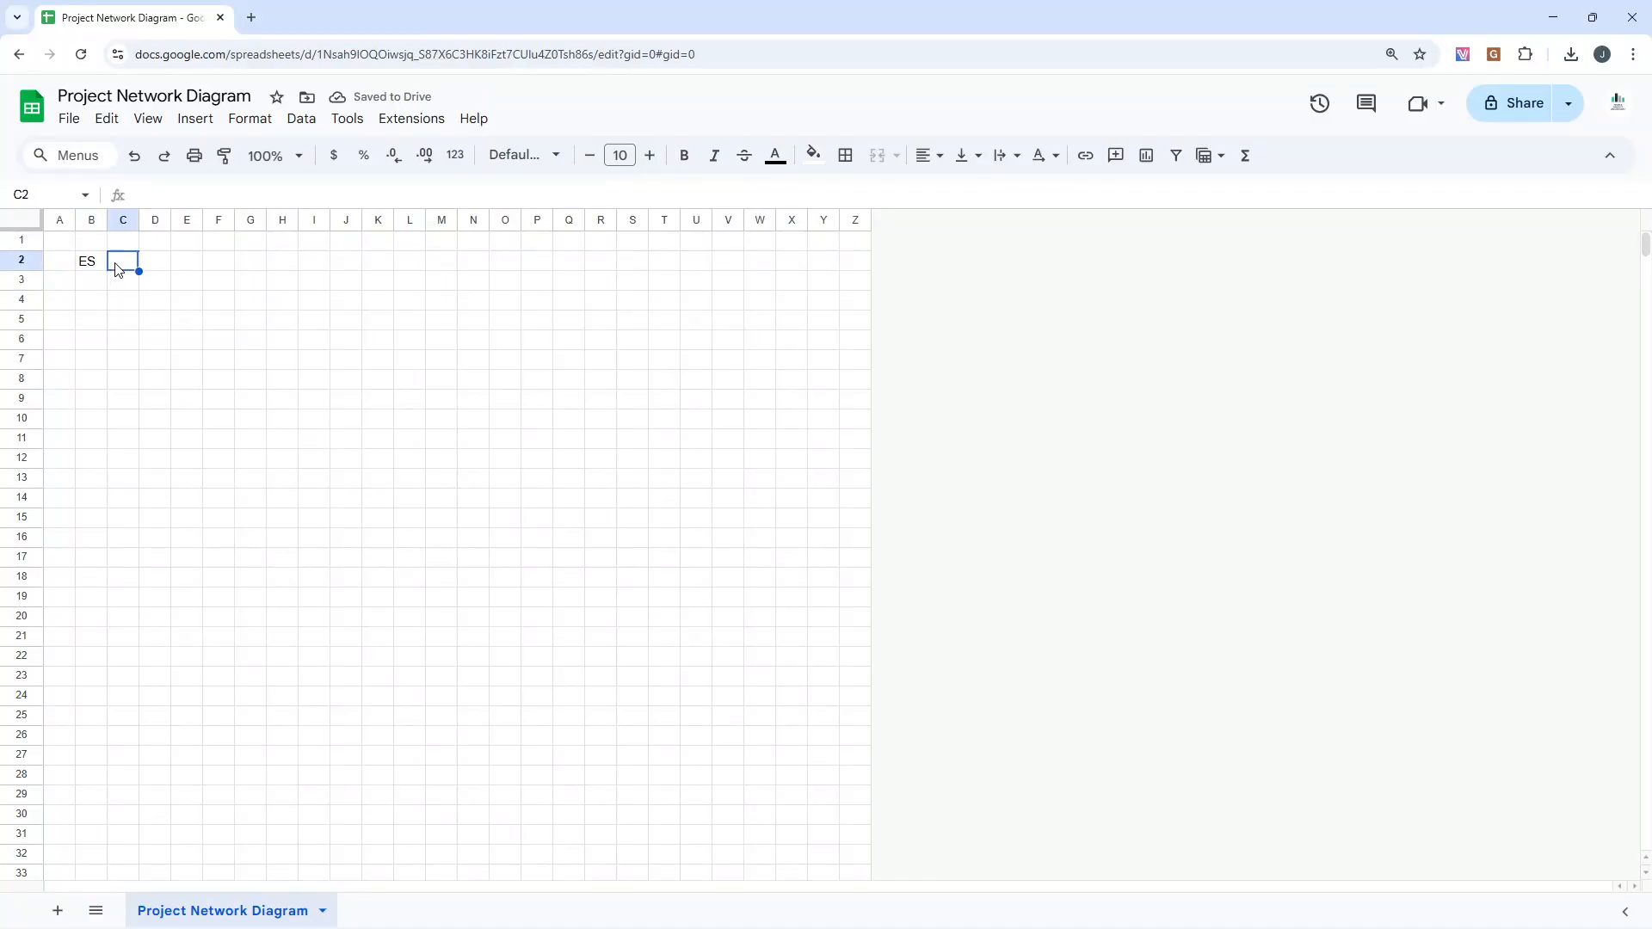
type("D")
key("Tab")
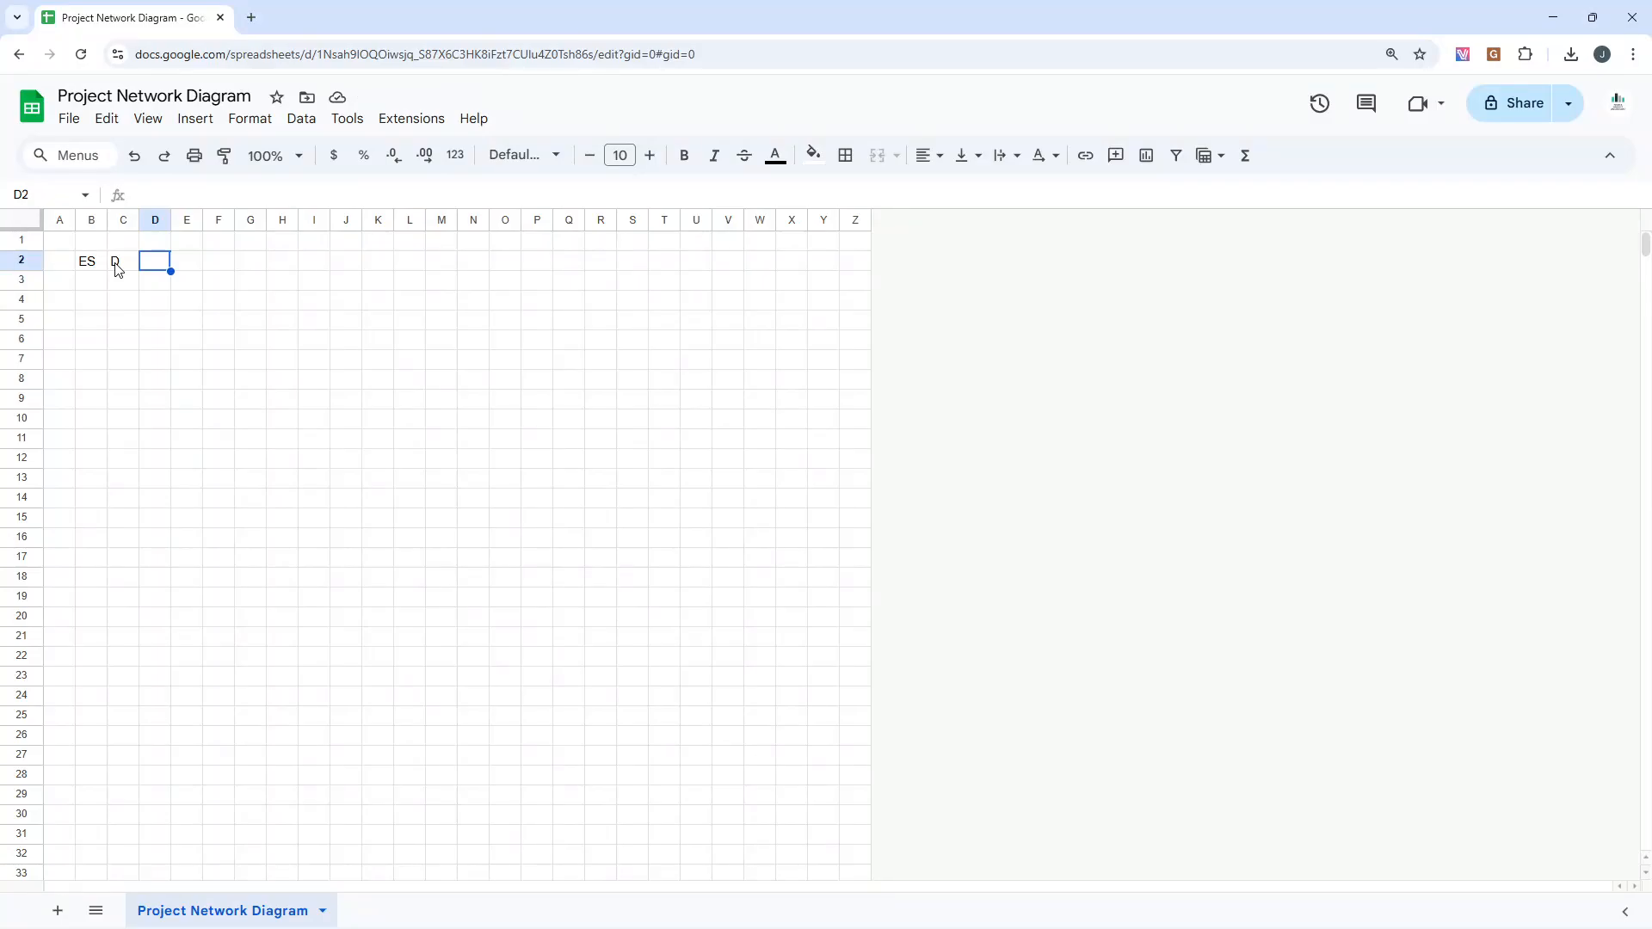
type("EF")
key("Return")
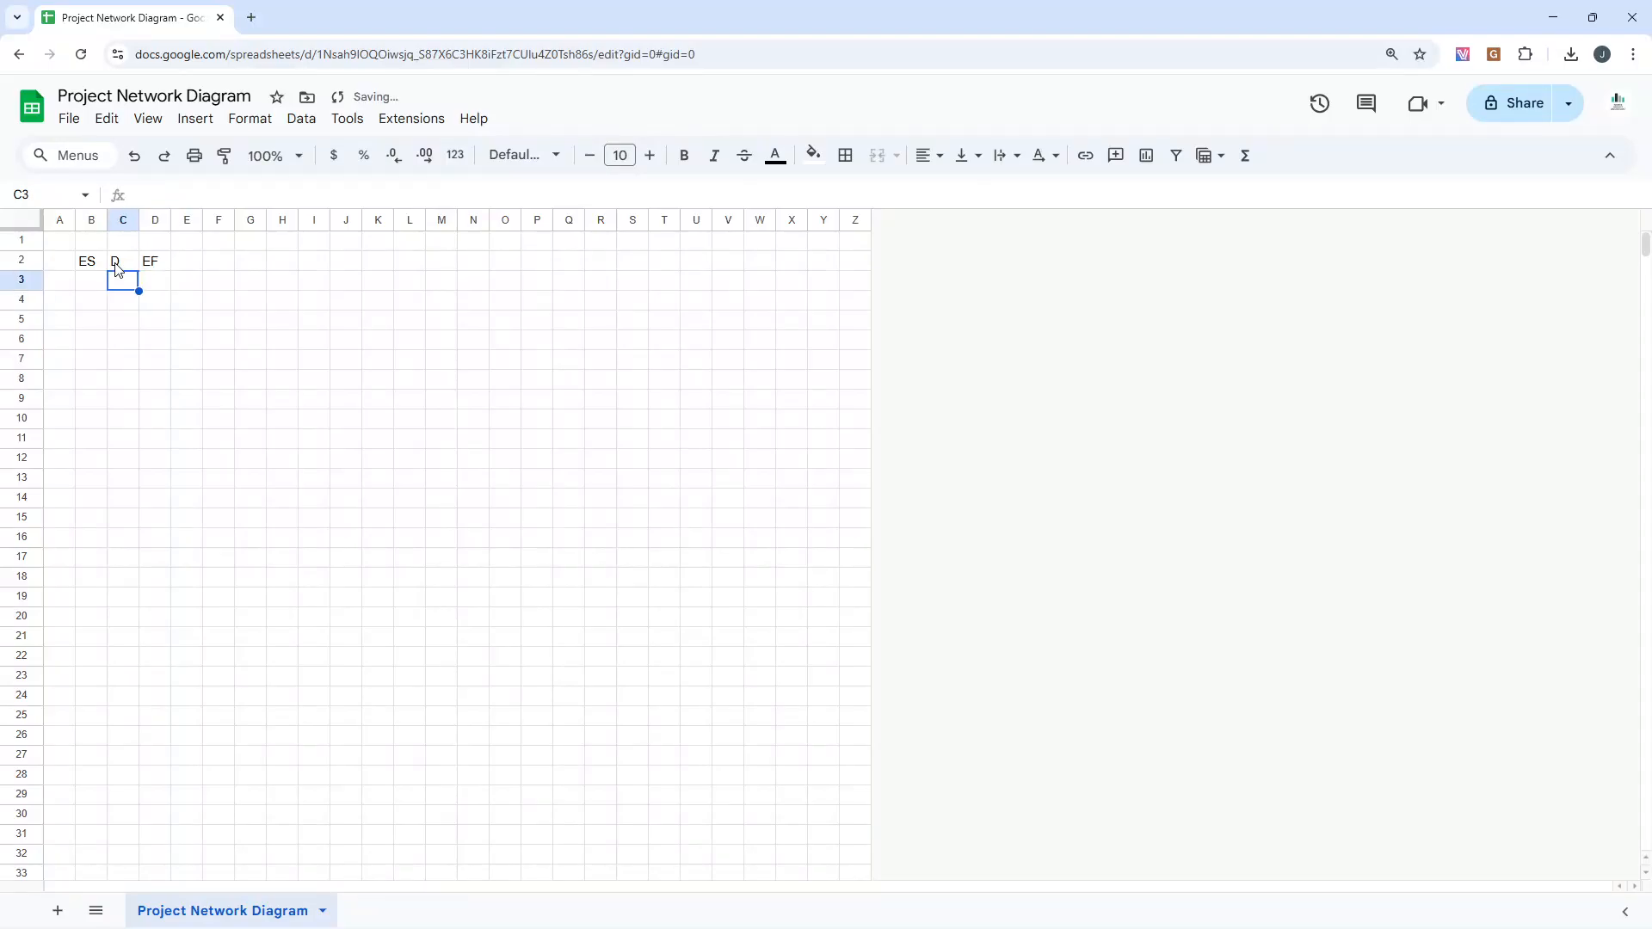
Step: Enter "Task Name" in cell B3, directly below the ES label
type("Task Name")
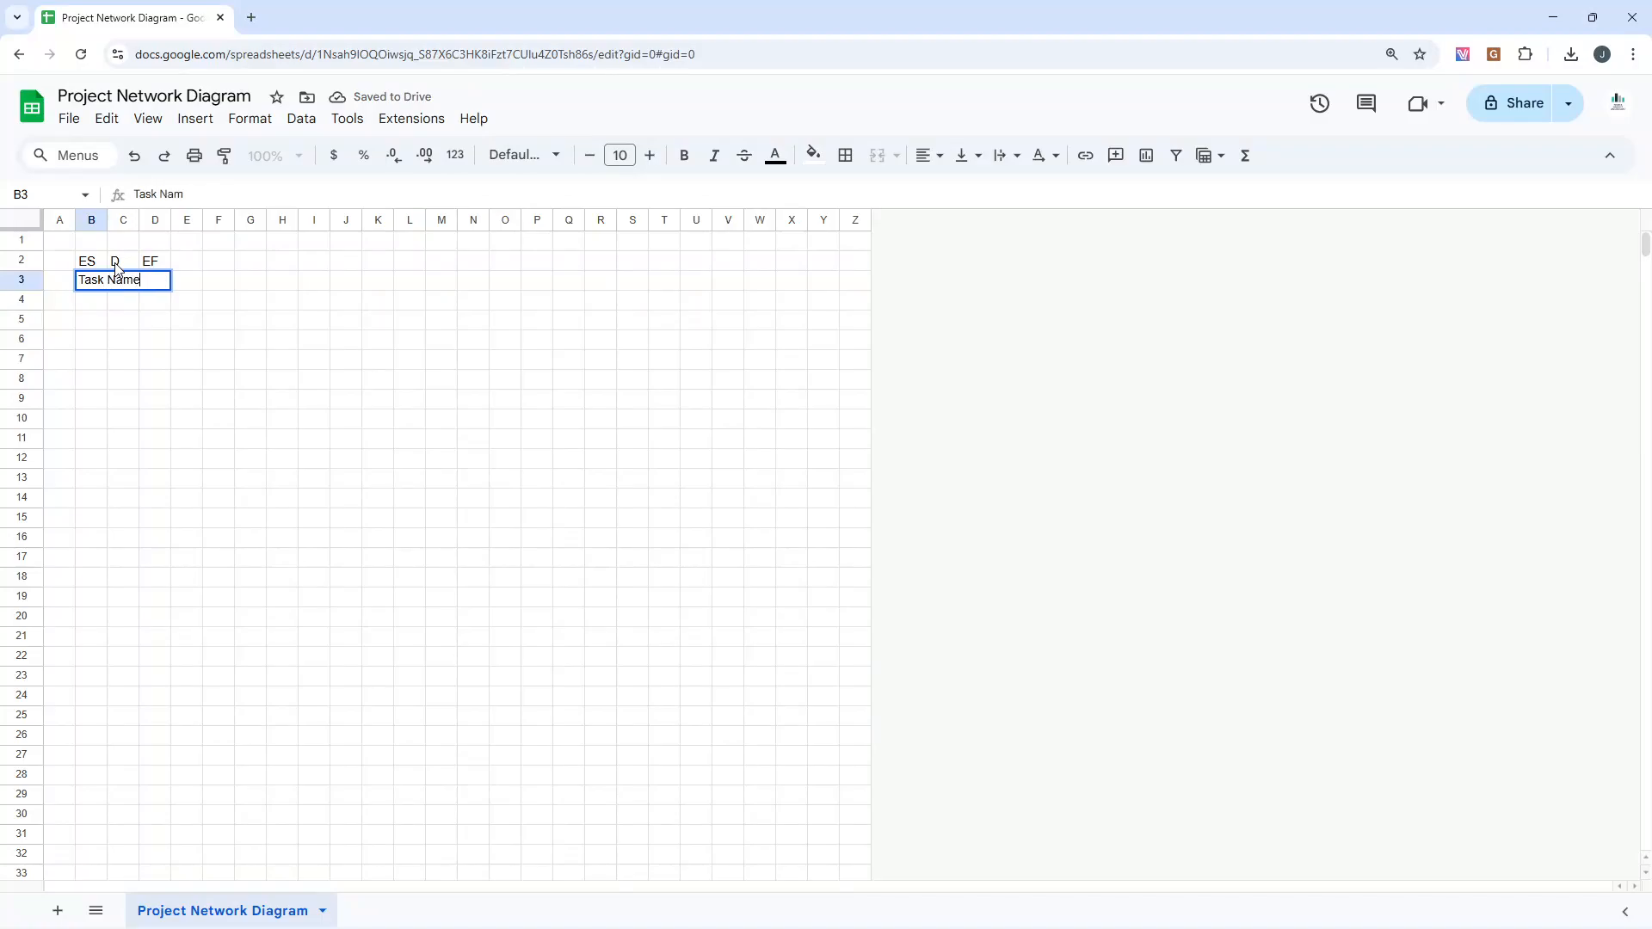
key("Return")
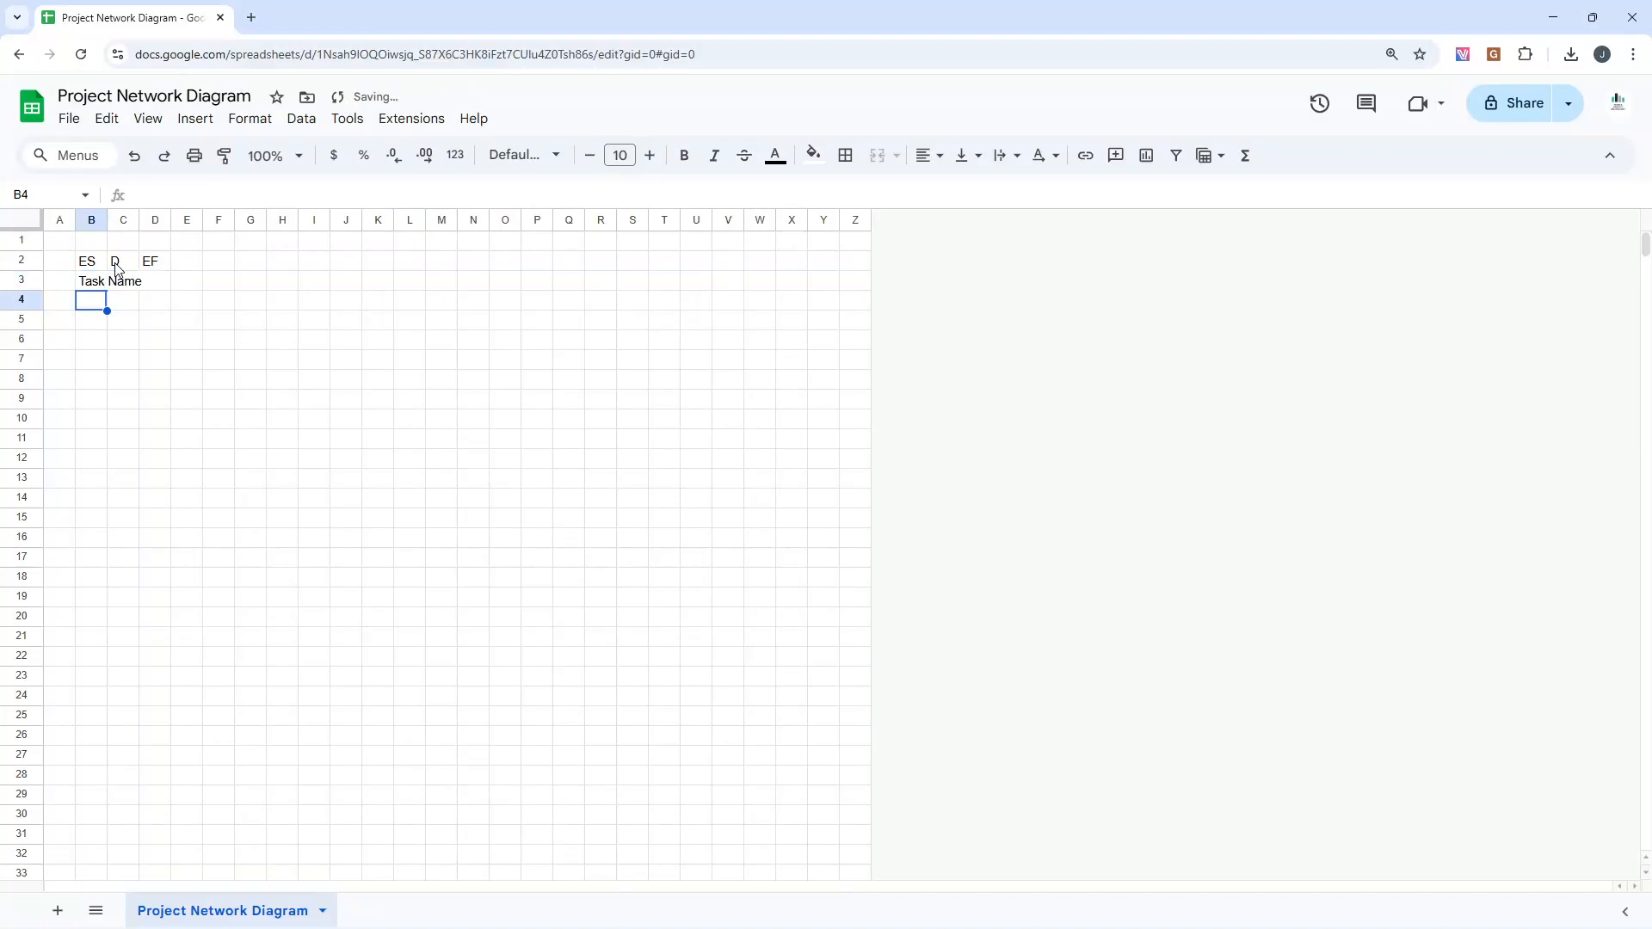
key("Up")
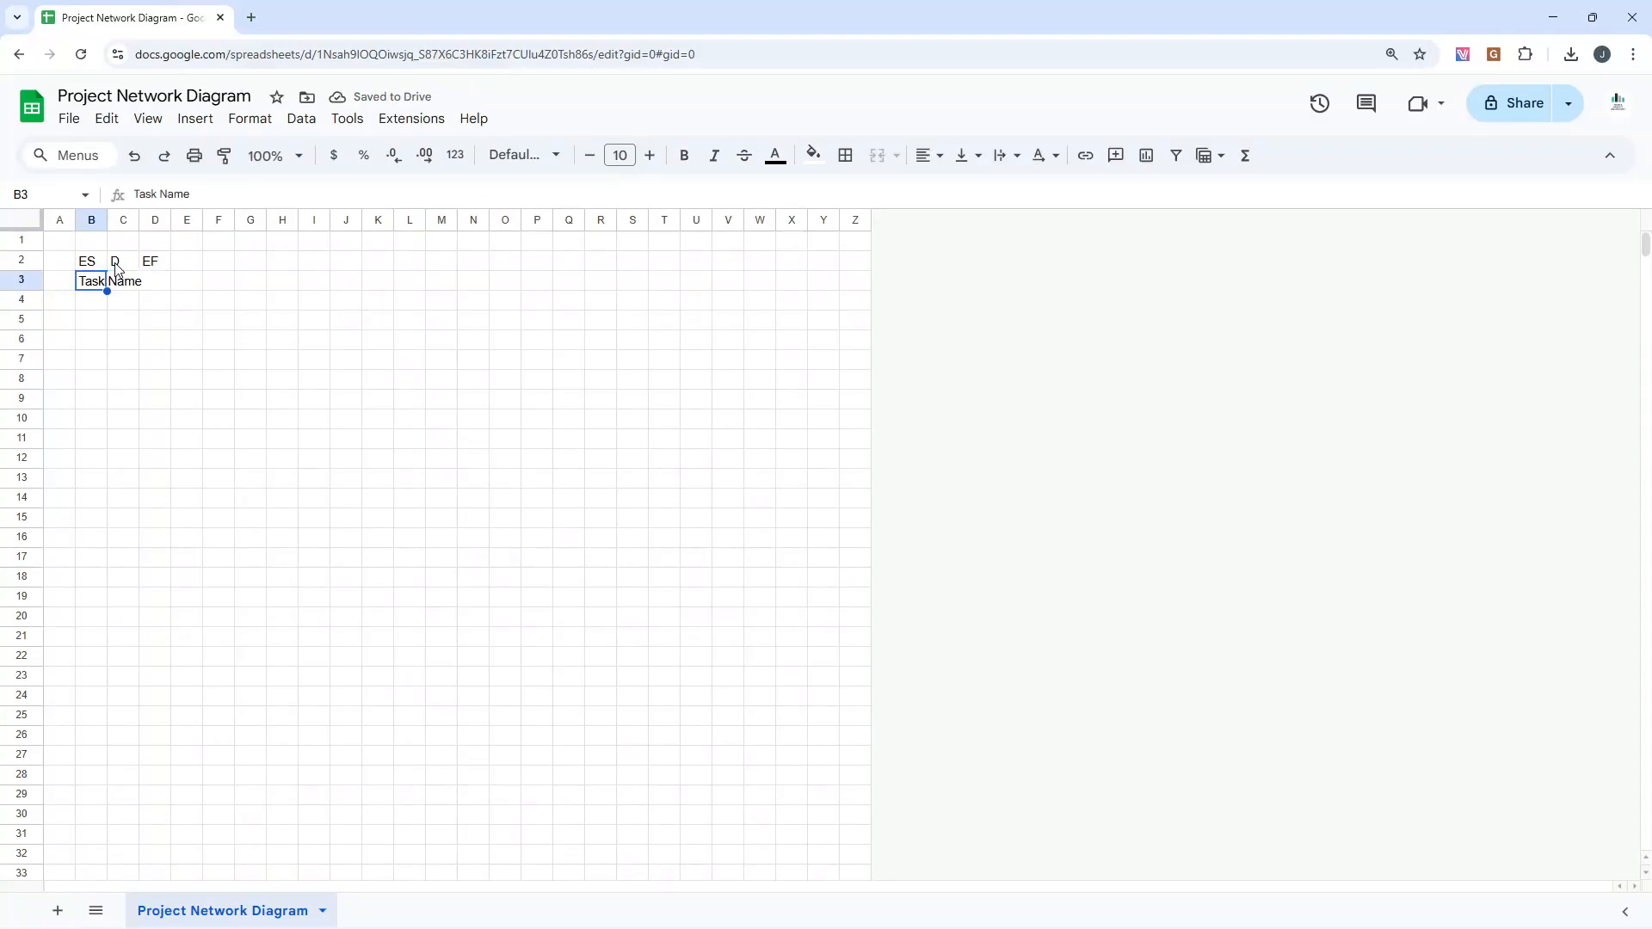
key("Down")
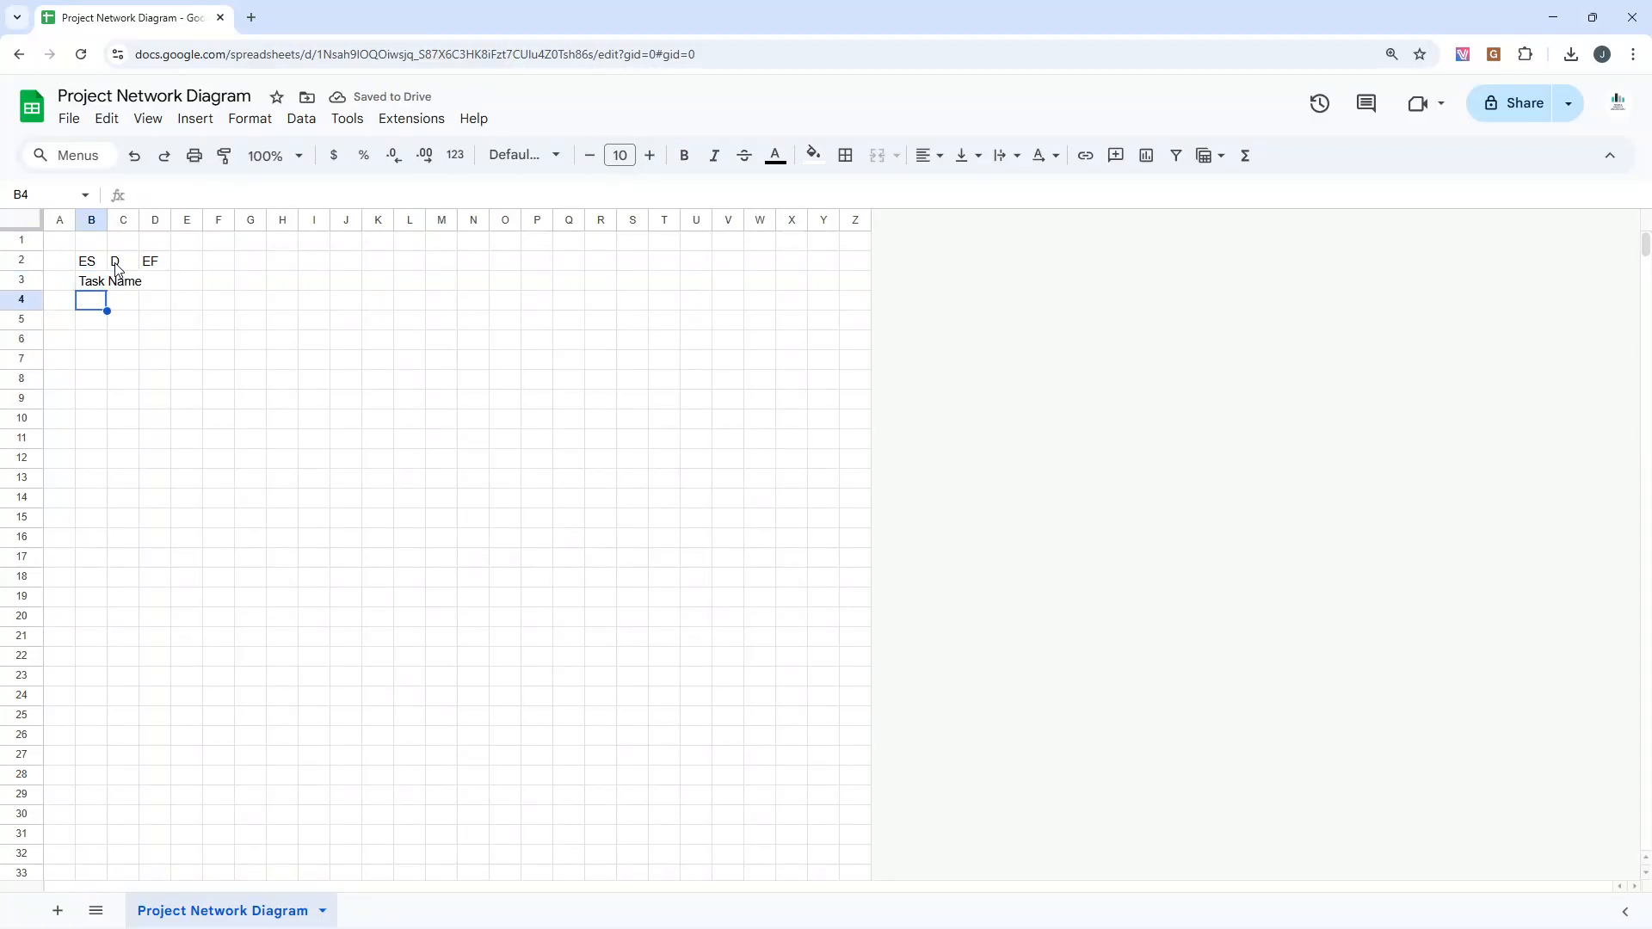
Step: Enter the labels LS, F and LF in cells B4, C4 and D4
type("LS")
key("Tab")
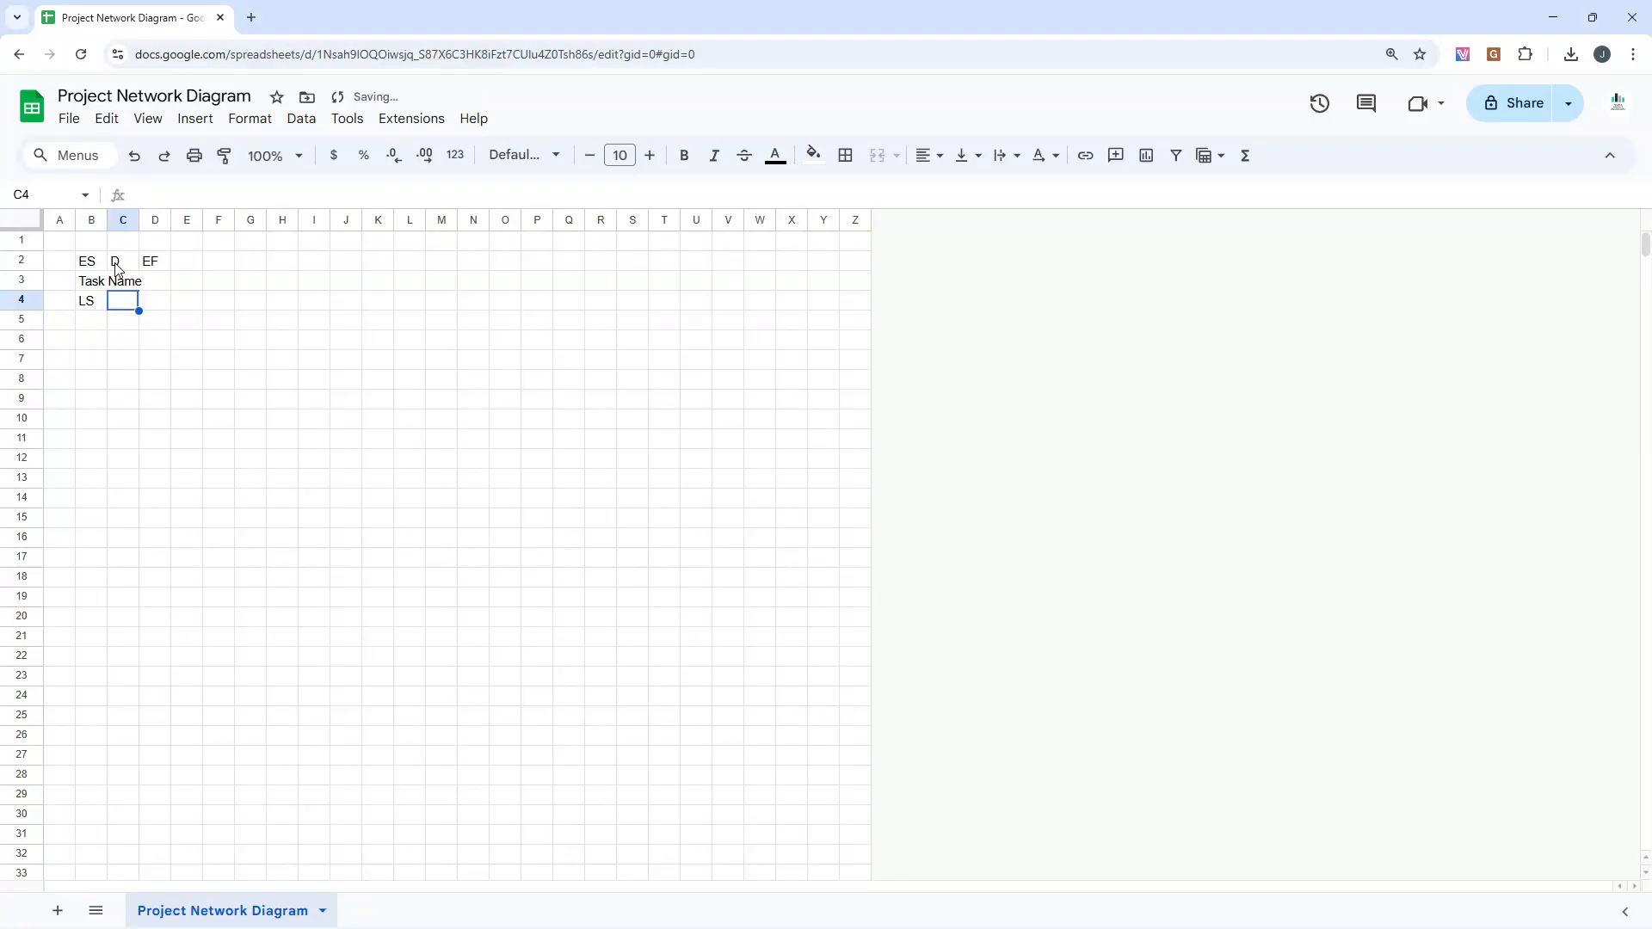
type("F")
key("Tab")
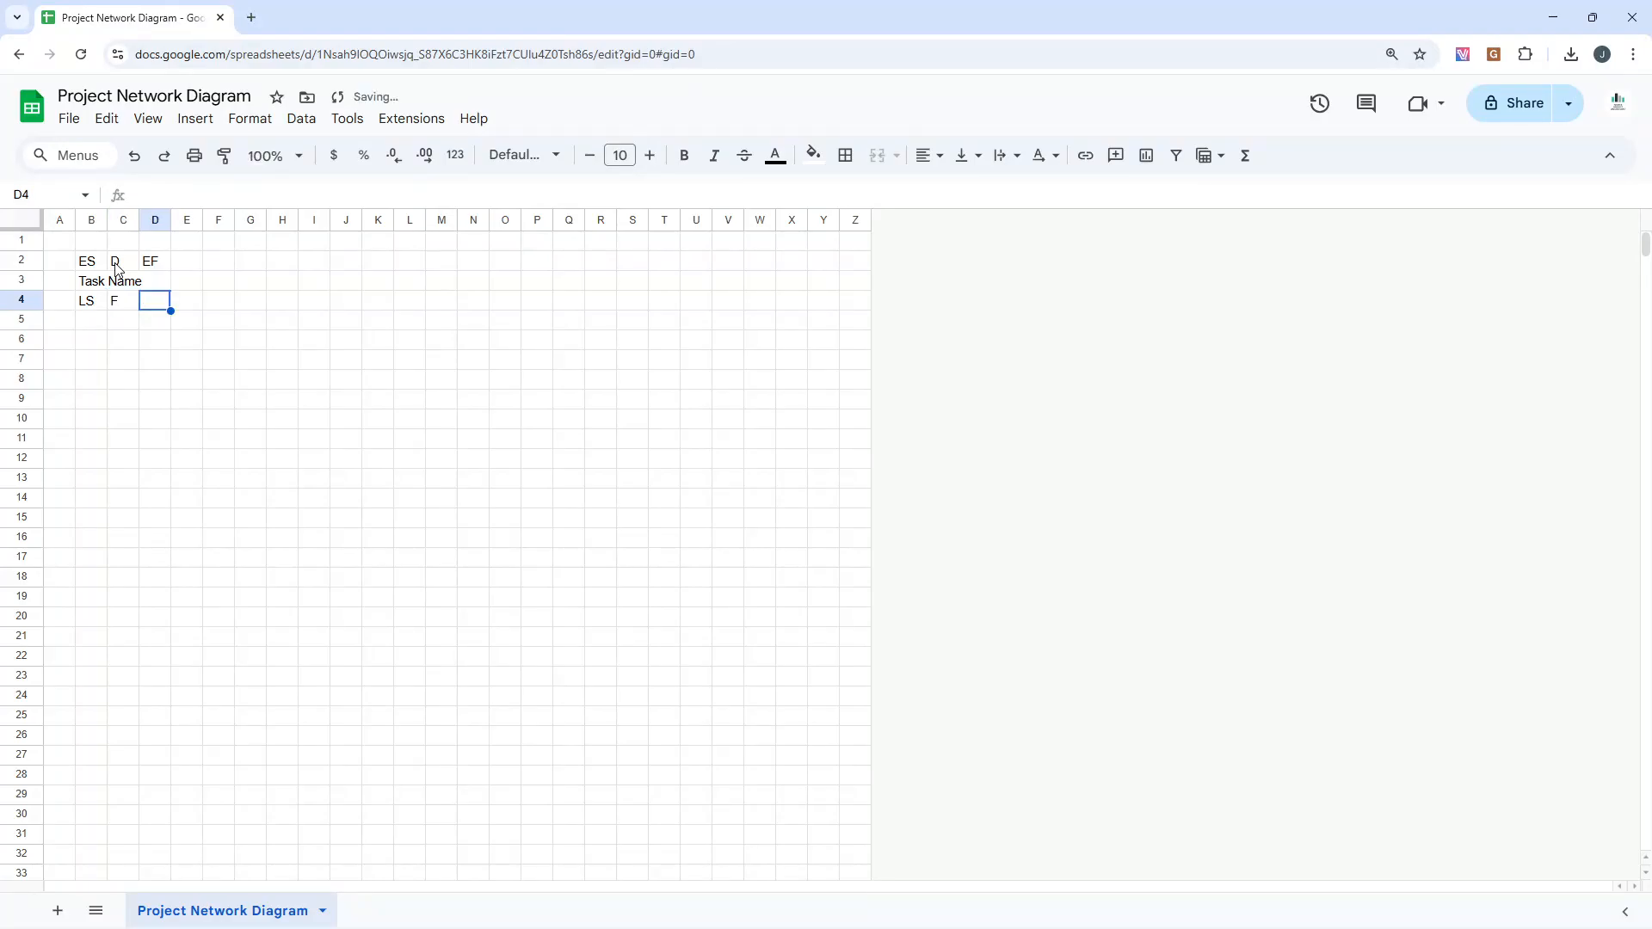
type("LF")
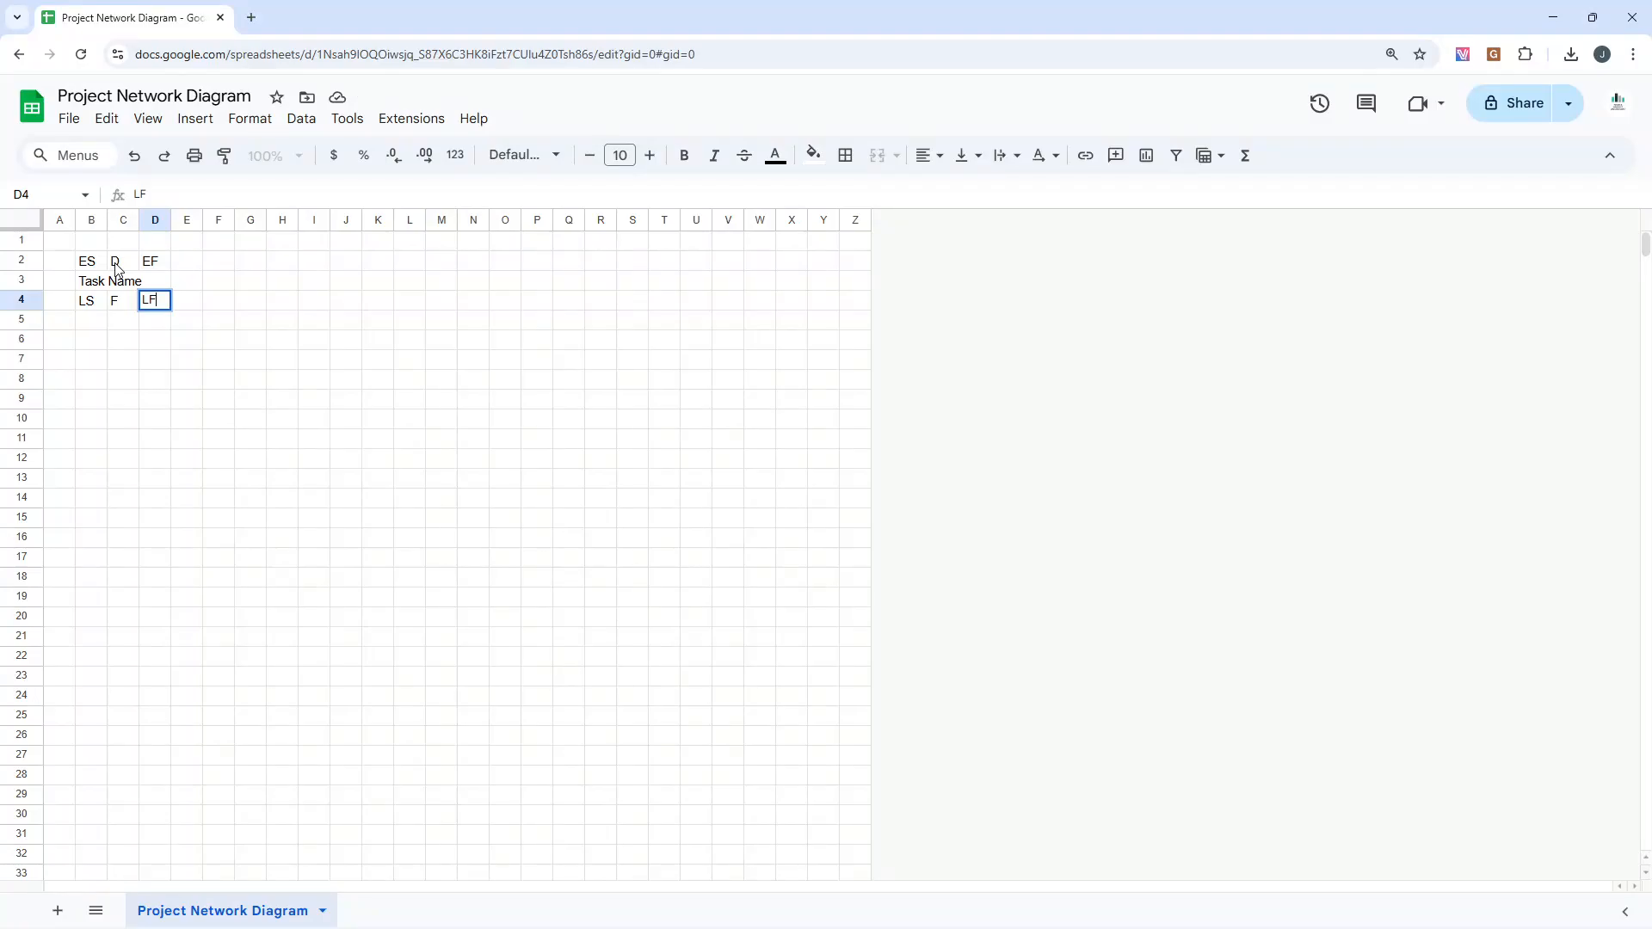
left_click(187, 359)
Step: Make the text in the task block B2:D4 bold and center it horizontally
left_click_drag(86, 261, 148, 300)
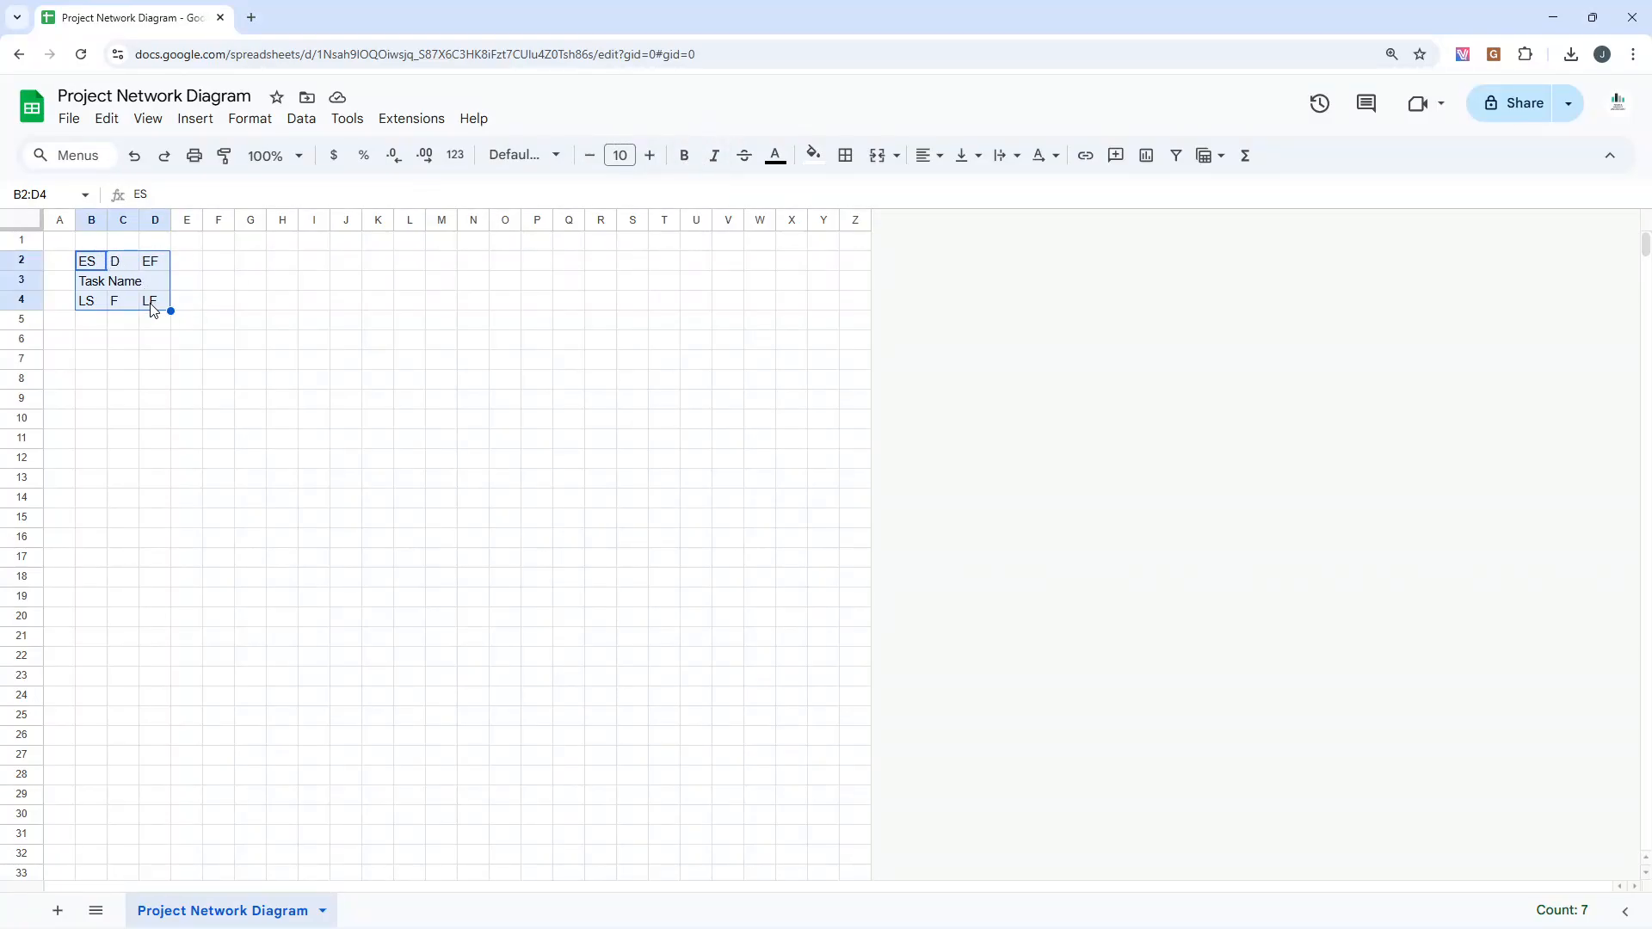
left_click(684, 157)
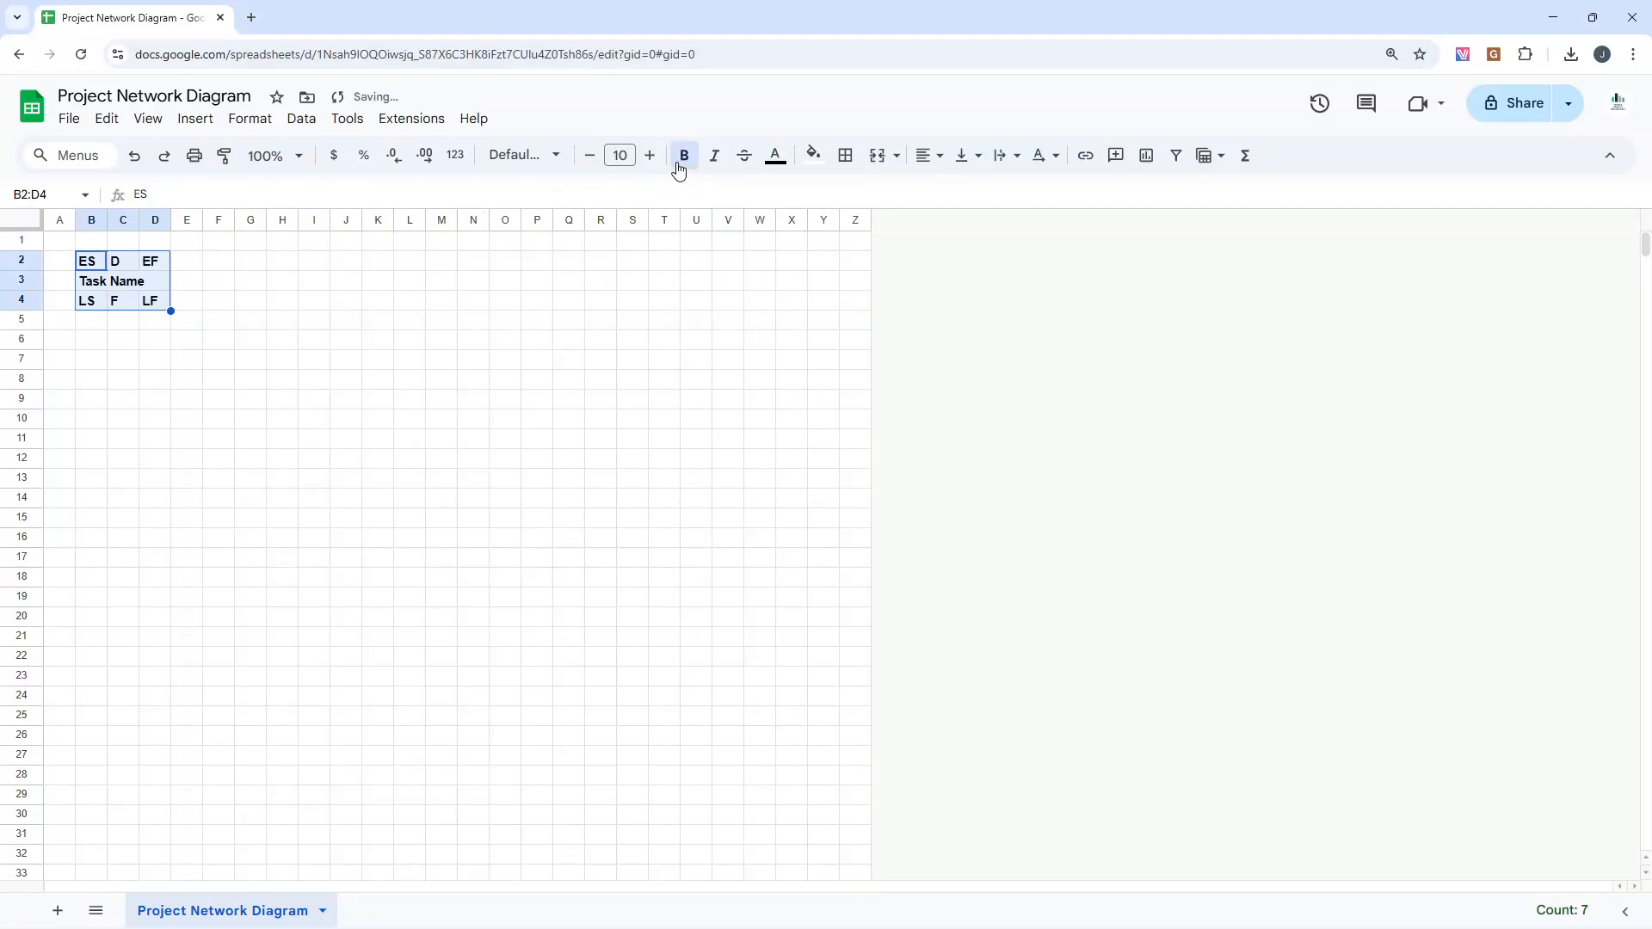
left_click(924, 157)
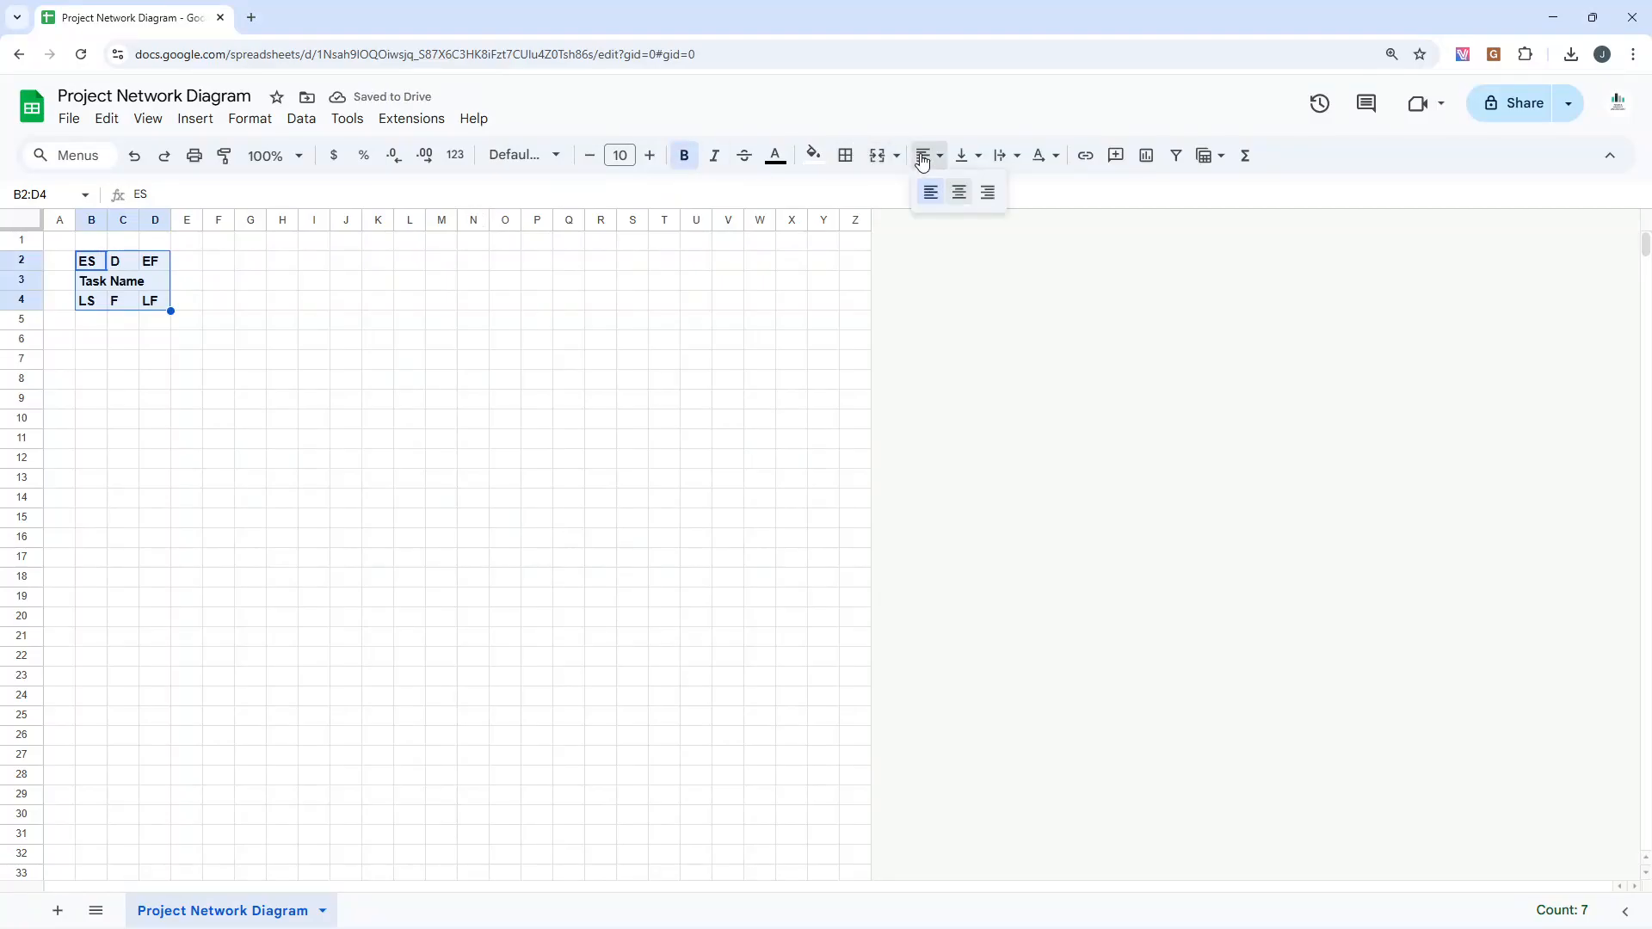
left_click(960, 192)
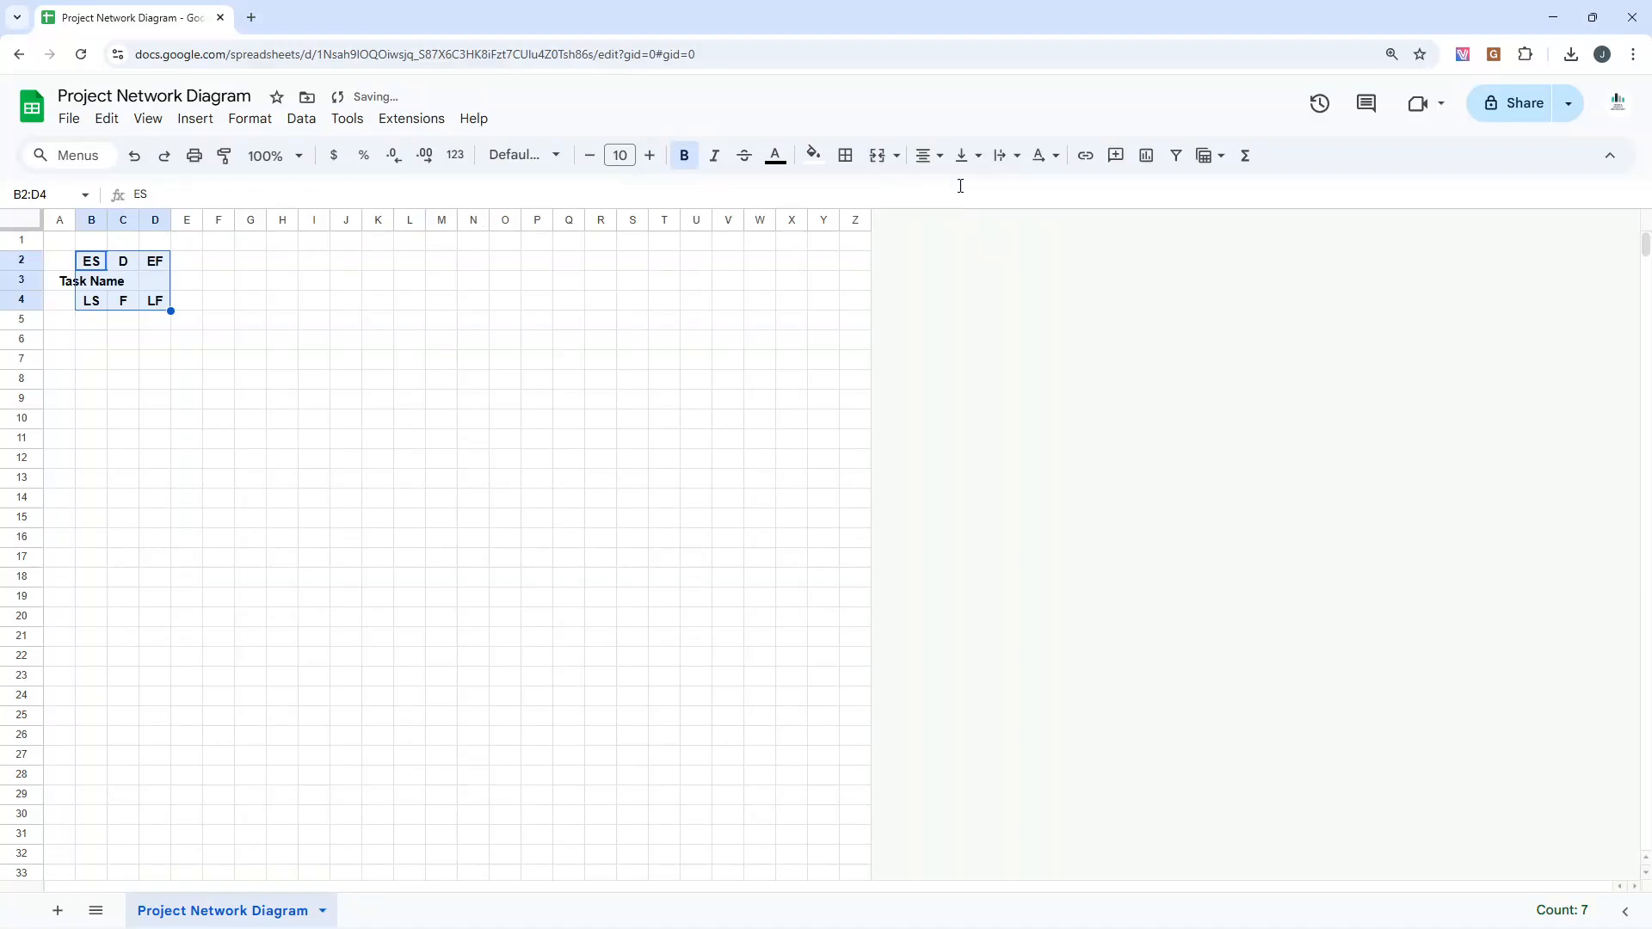
Step: Apply borders around and between all cells of the task block B2:D4
left_click(846, 156)
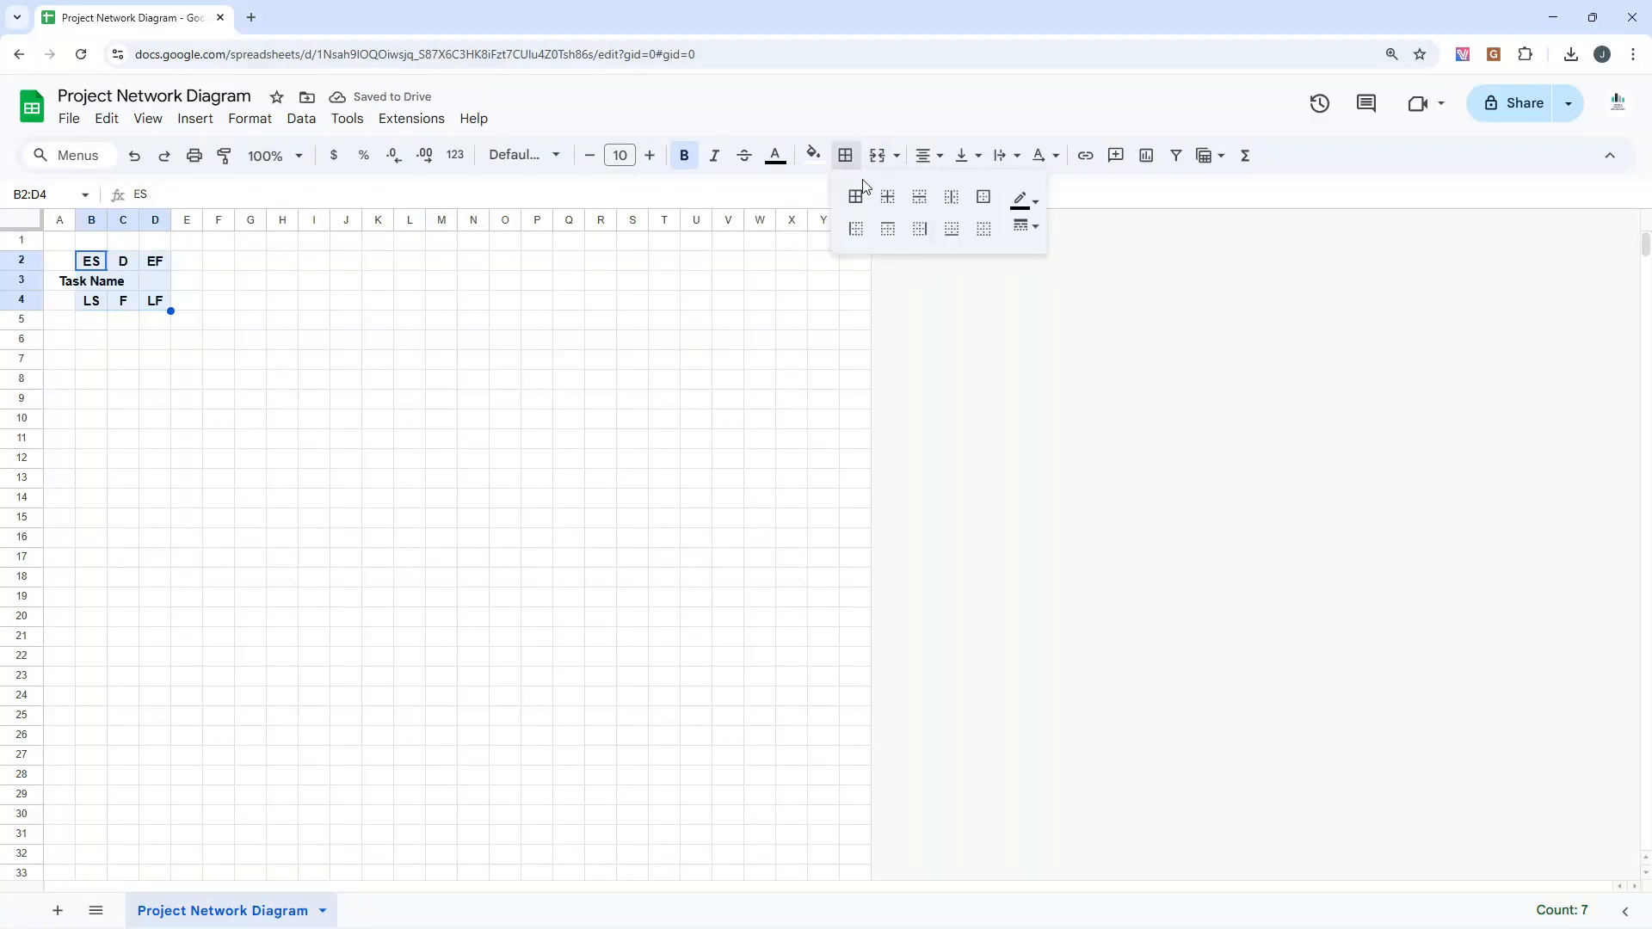
left_click(856, 198)
left_click(277, 323)
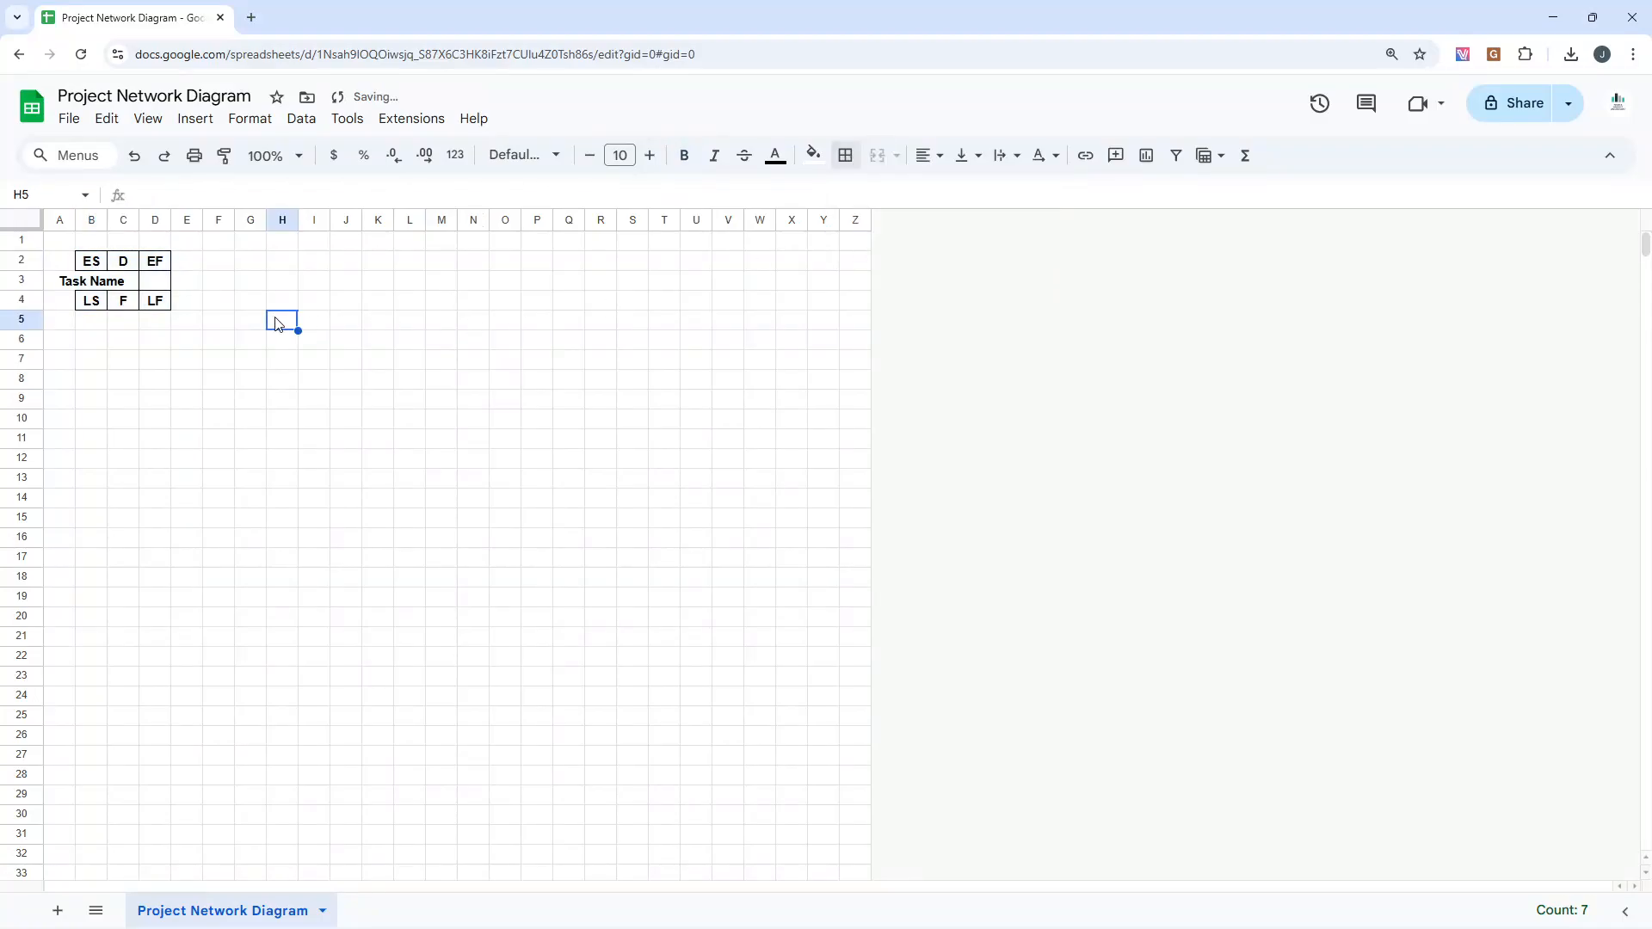
Step: Merge cells B3:D3 so that "Task Name" spans the full width of the block
left_click(100, 290)
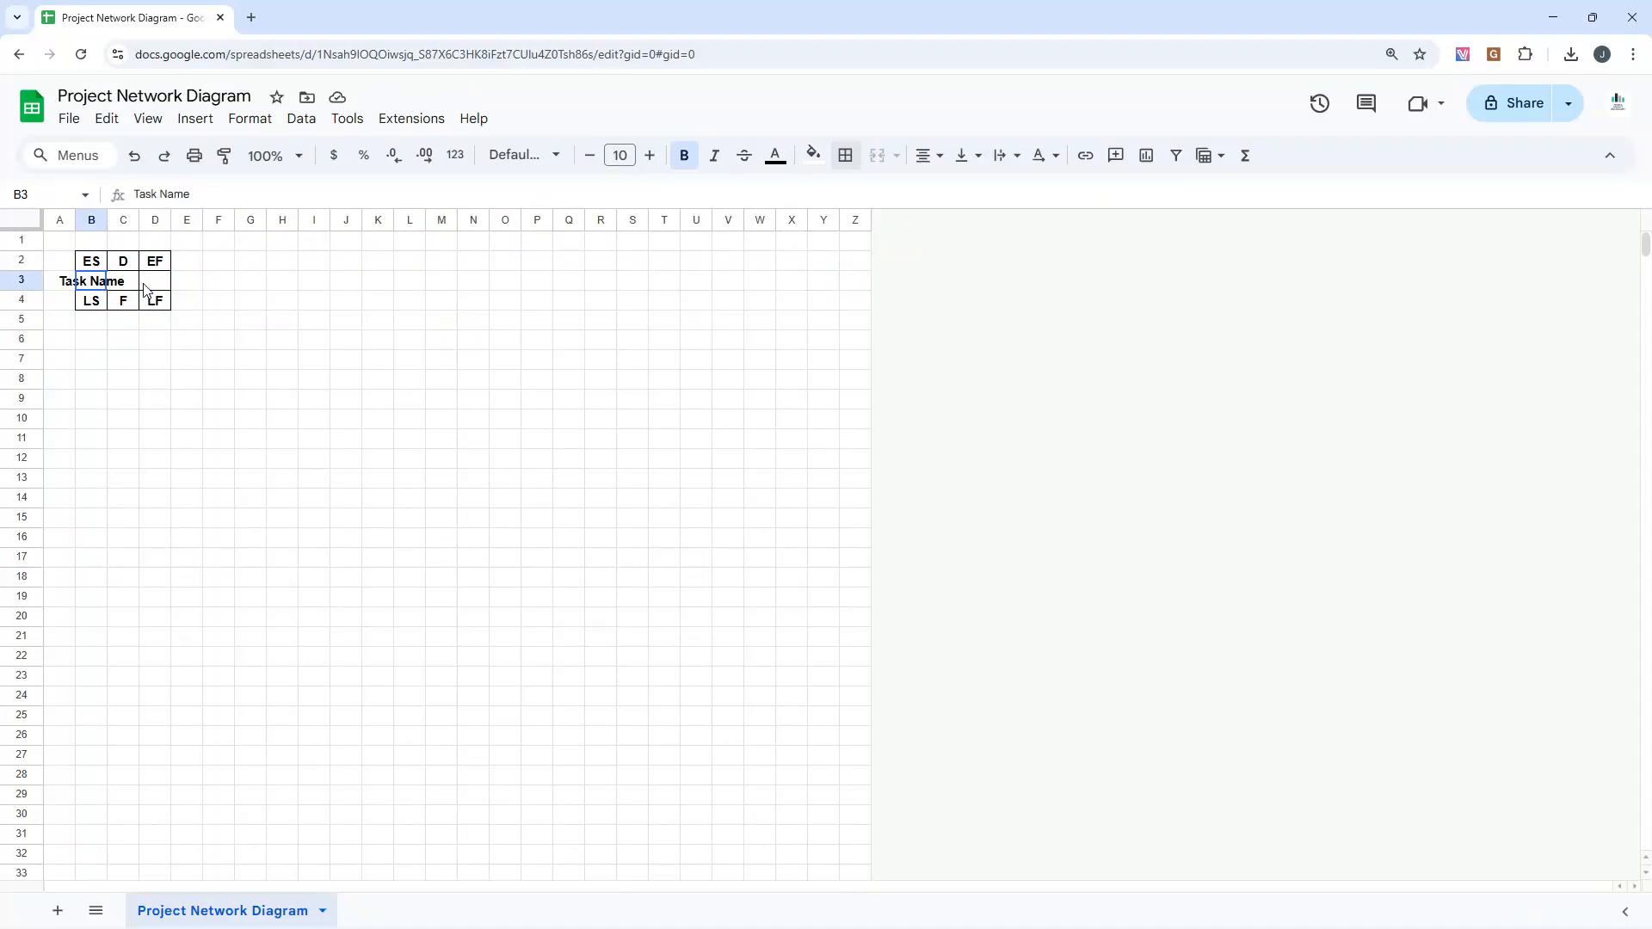
left_click_drag(97, 293, 159, 293)
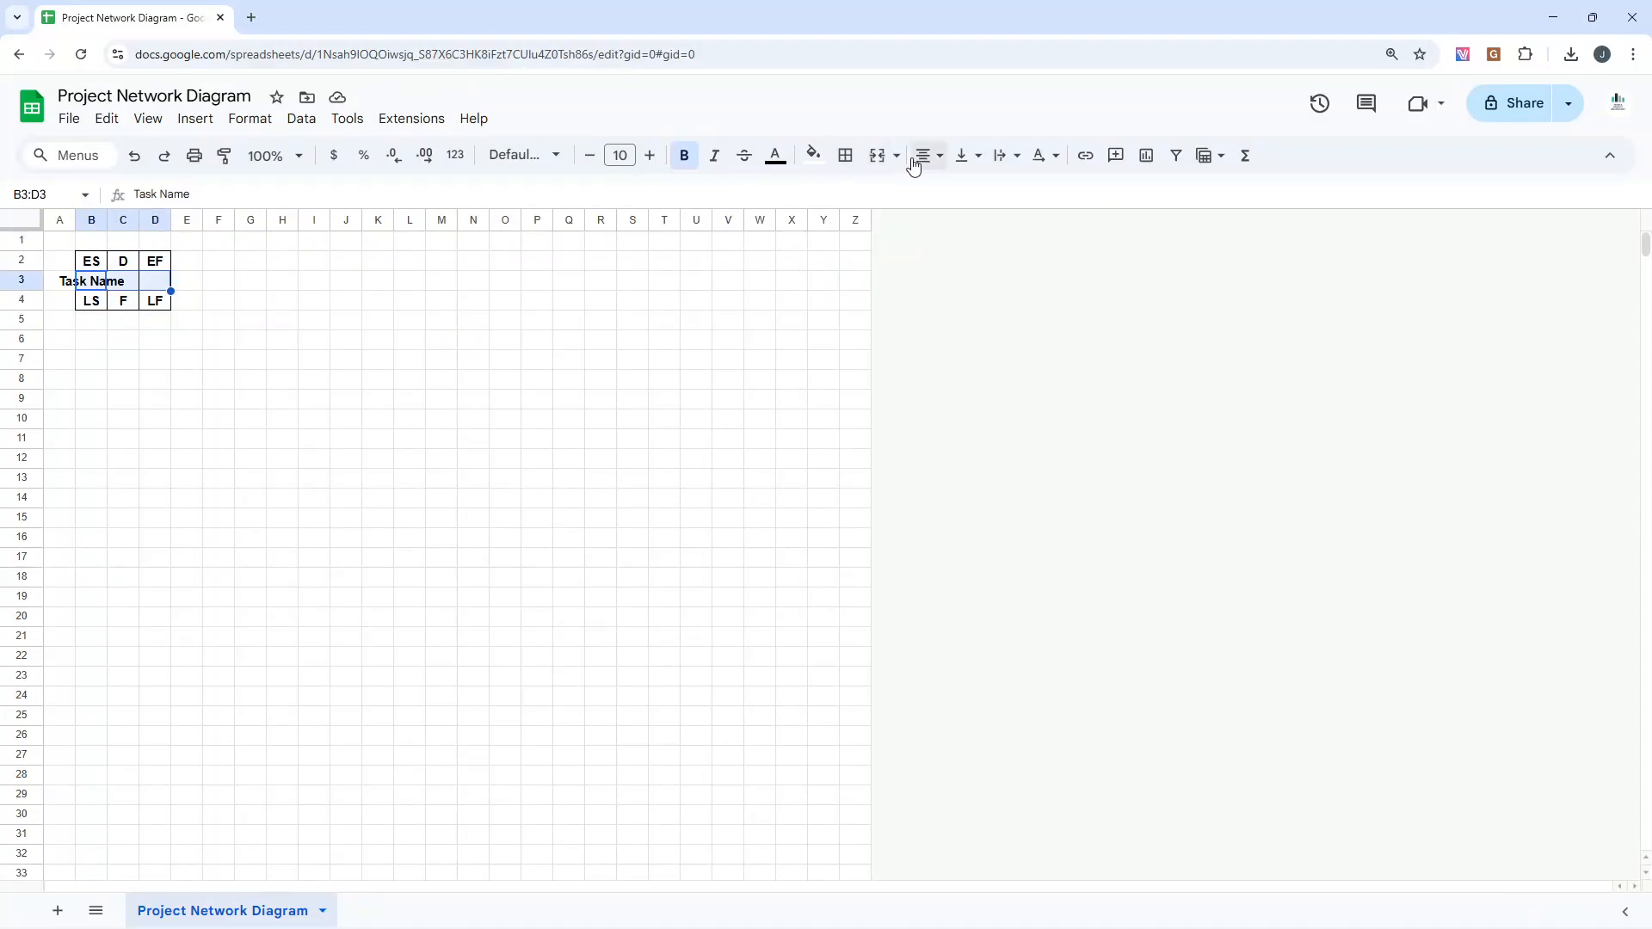
left_click(878, 156)
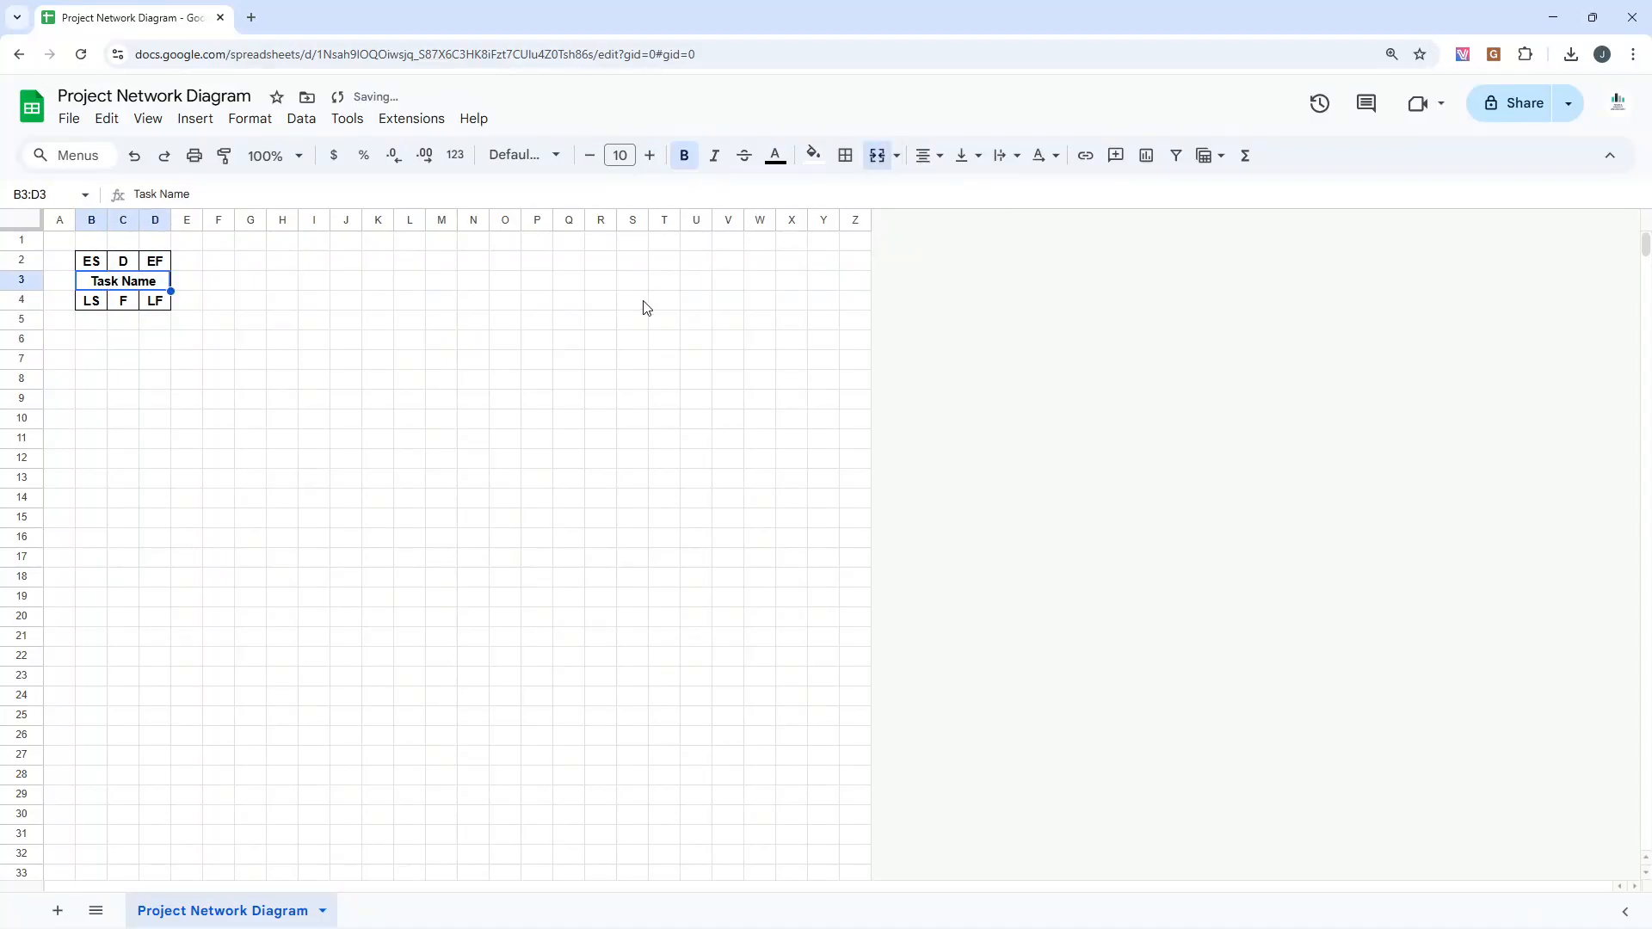
left_click(509, 406)
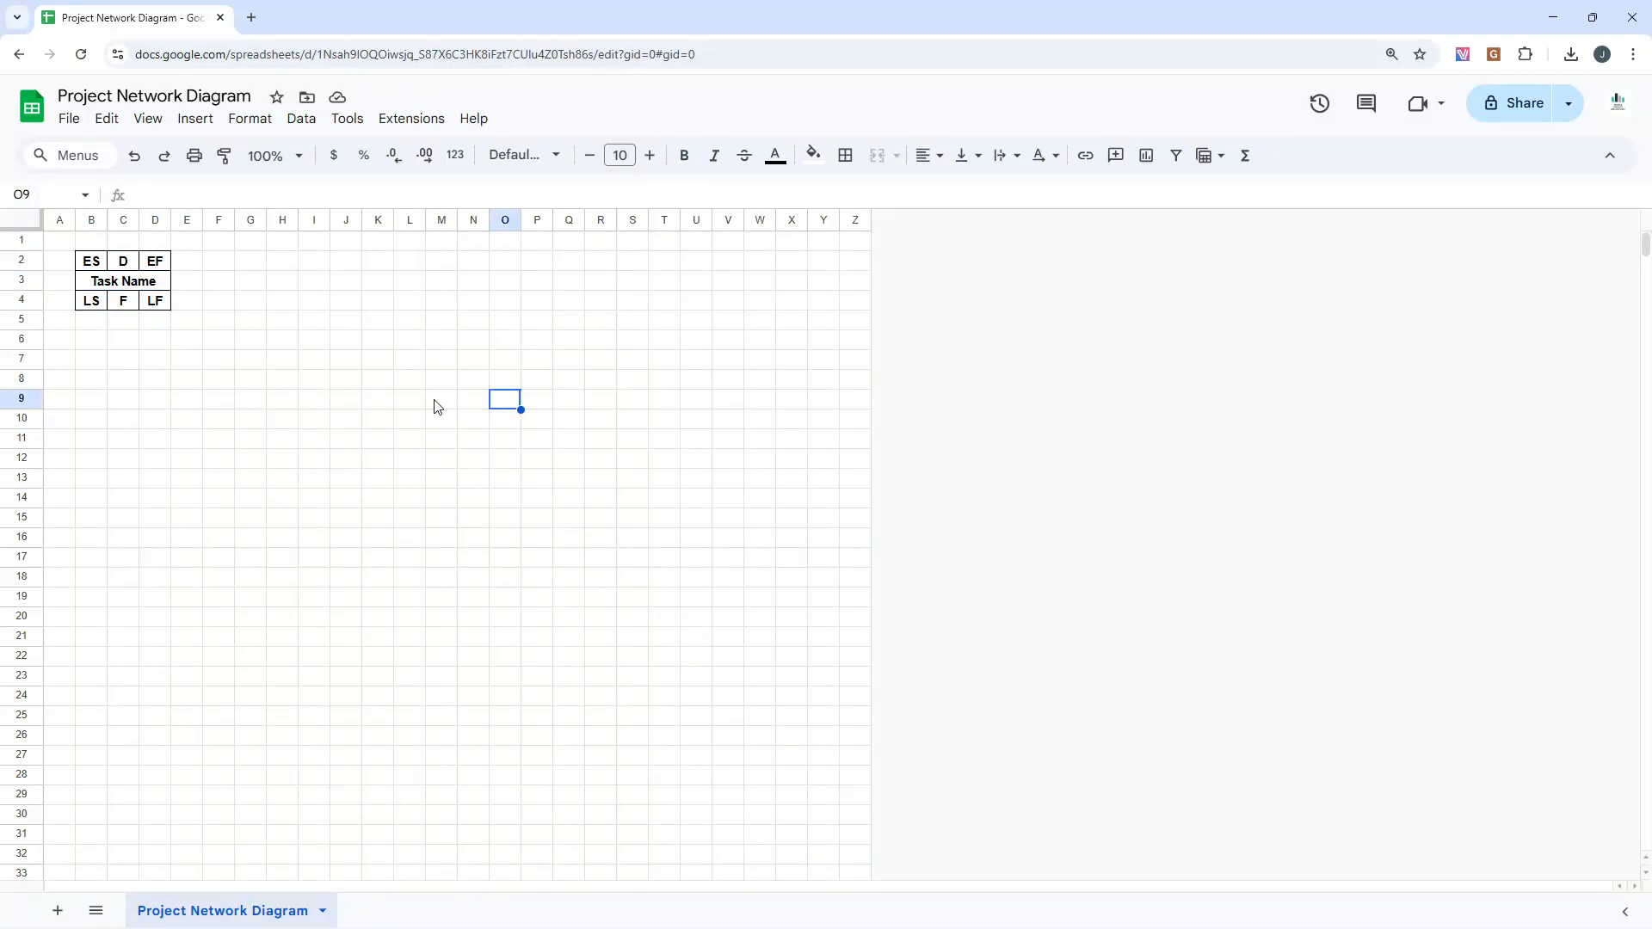
left_click(95, 267)
left_click(118, 267)
left_click(99, 266)
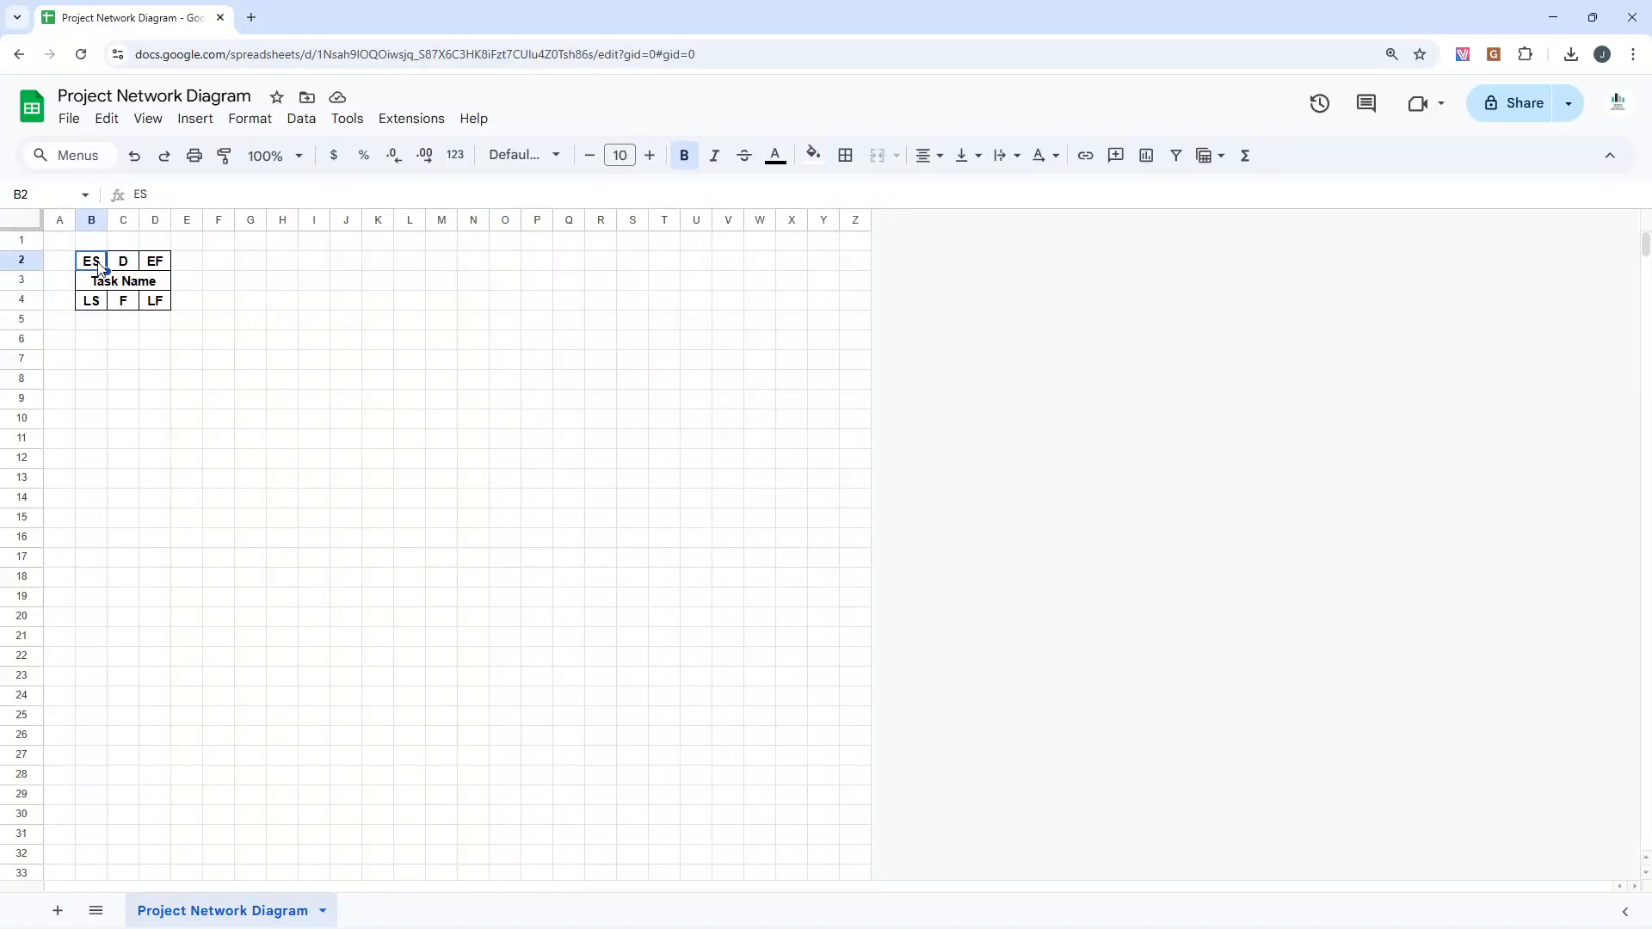
left_click(119, 269)
left_click(165, 270)
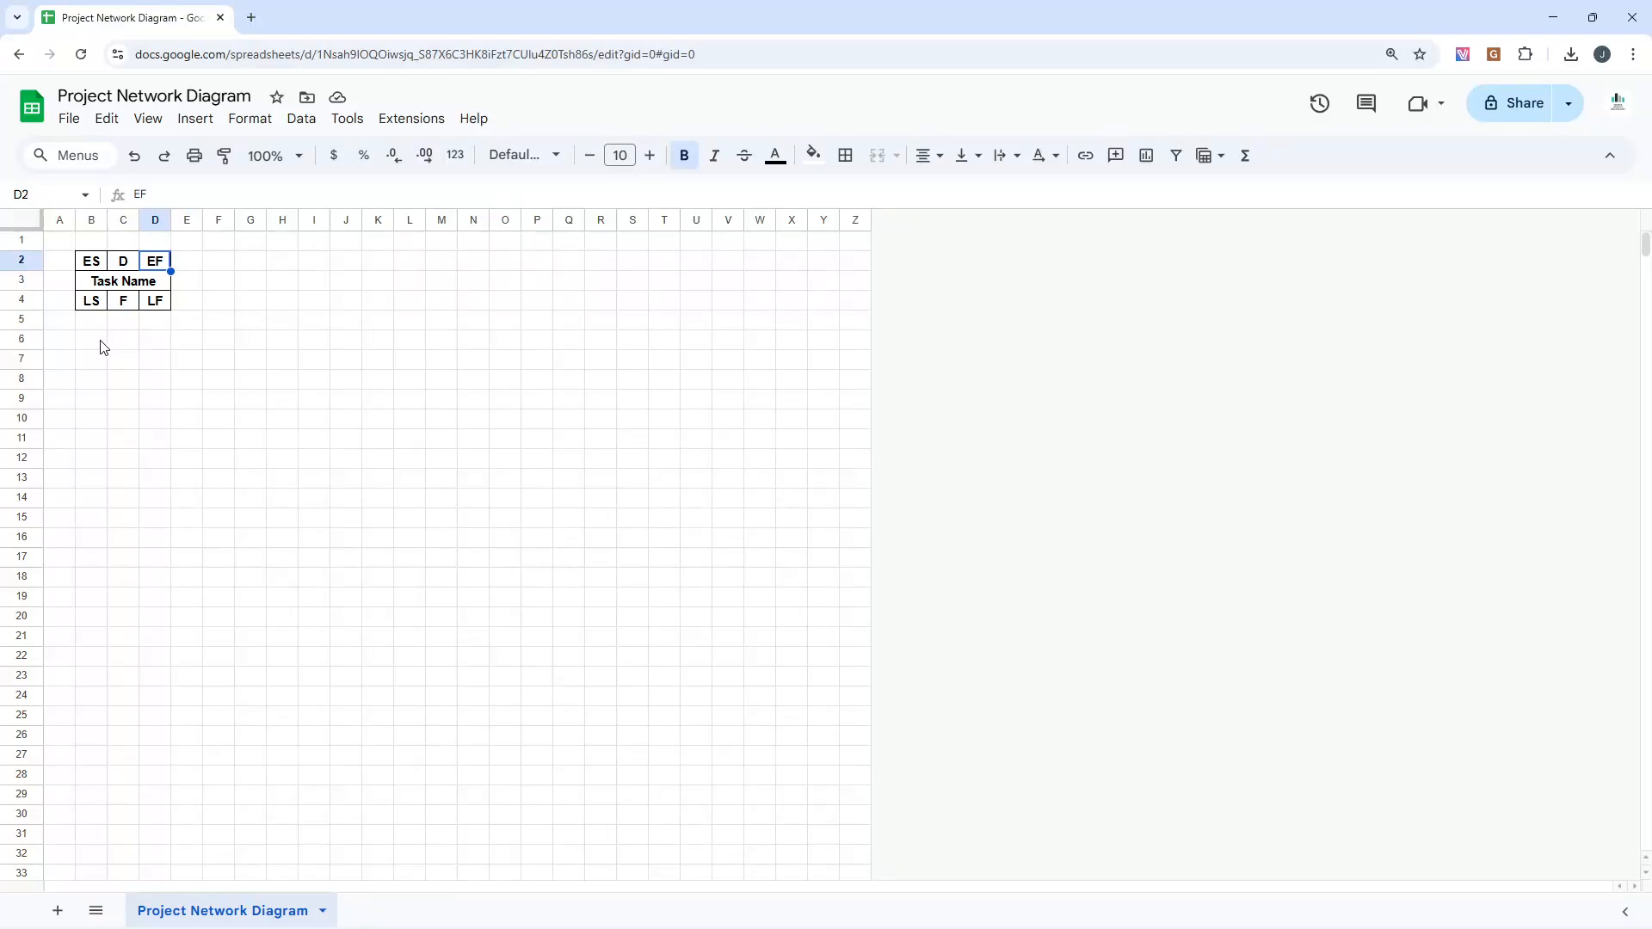
left_click_drag(102, 343, 102, 420)
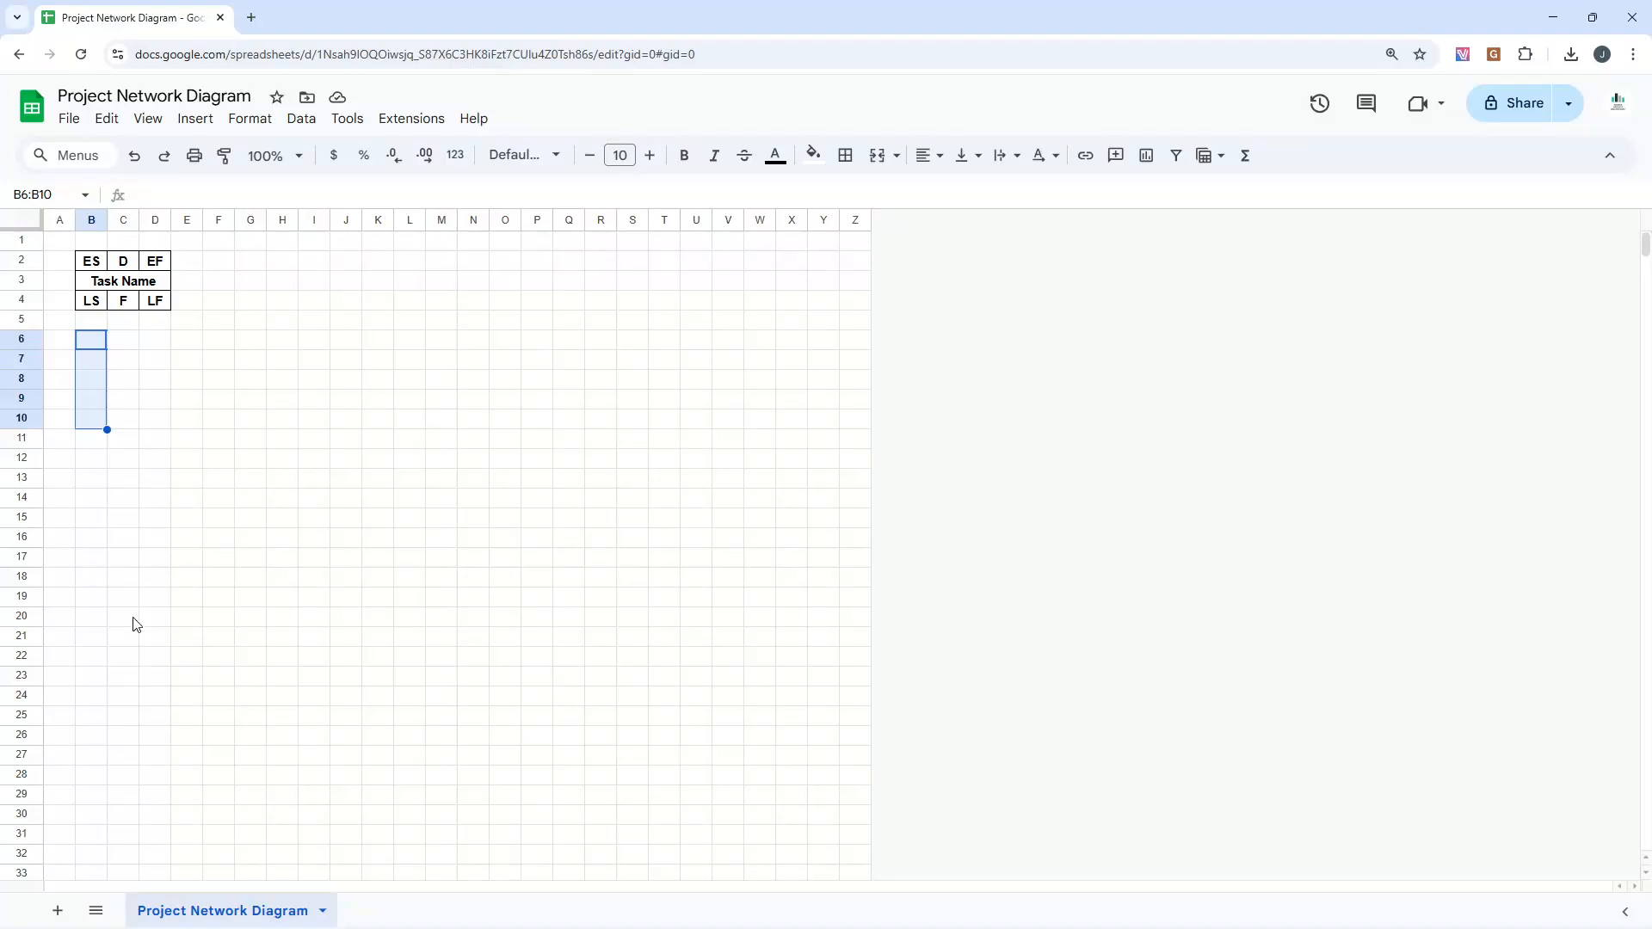
left_click(185, 401)
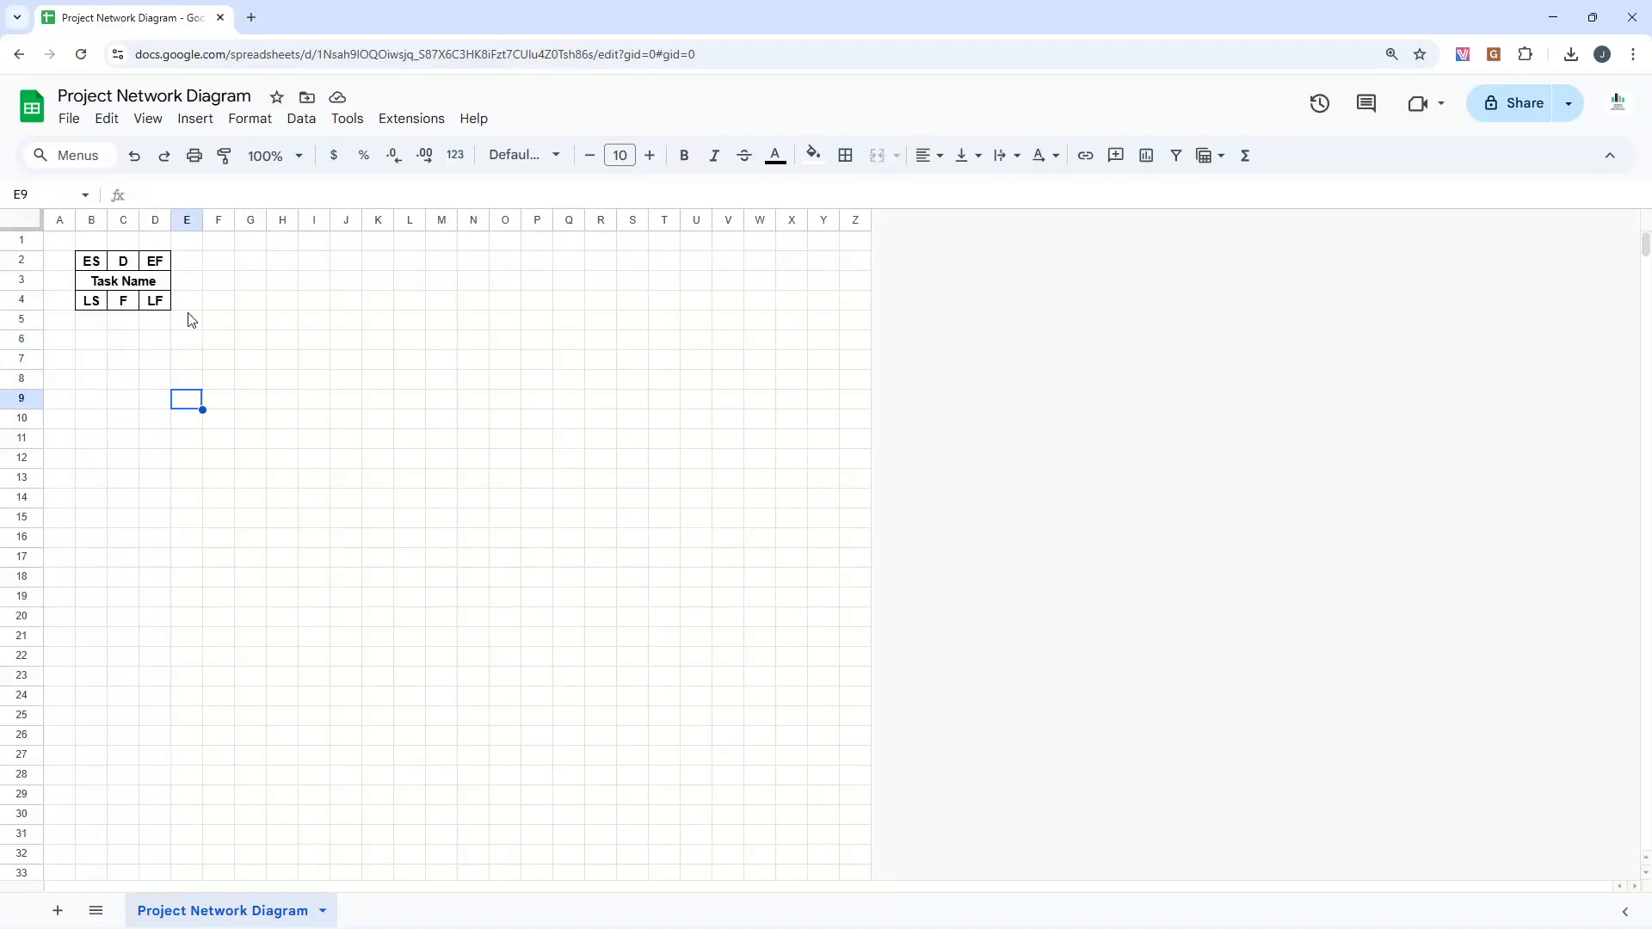
Step: Hide the gridlines of the Project Network Diagram sheet
left_click(148, 118)
mouse_move(176, 153)
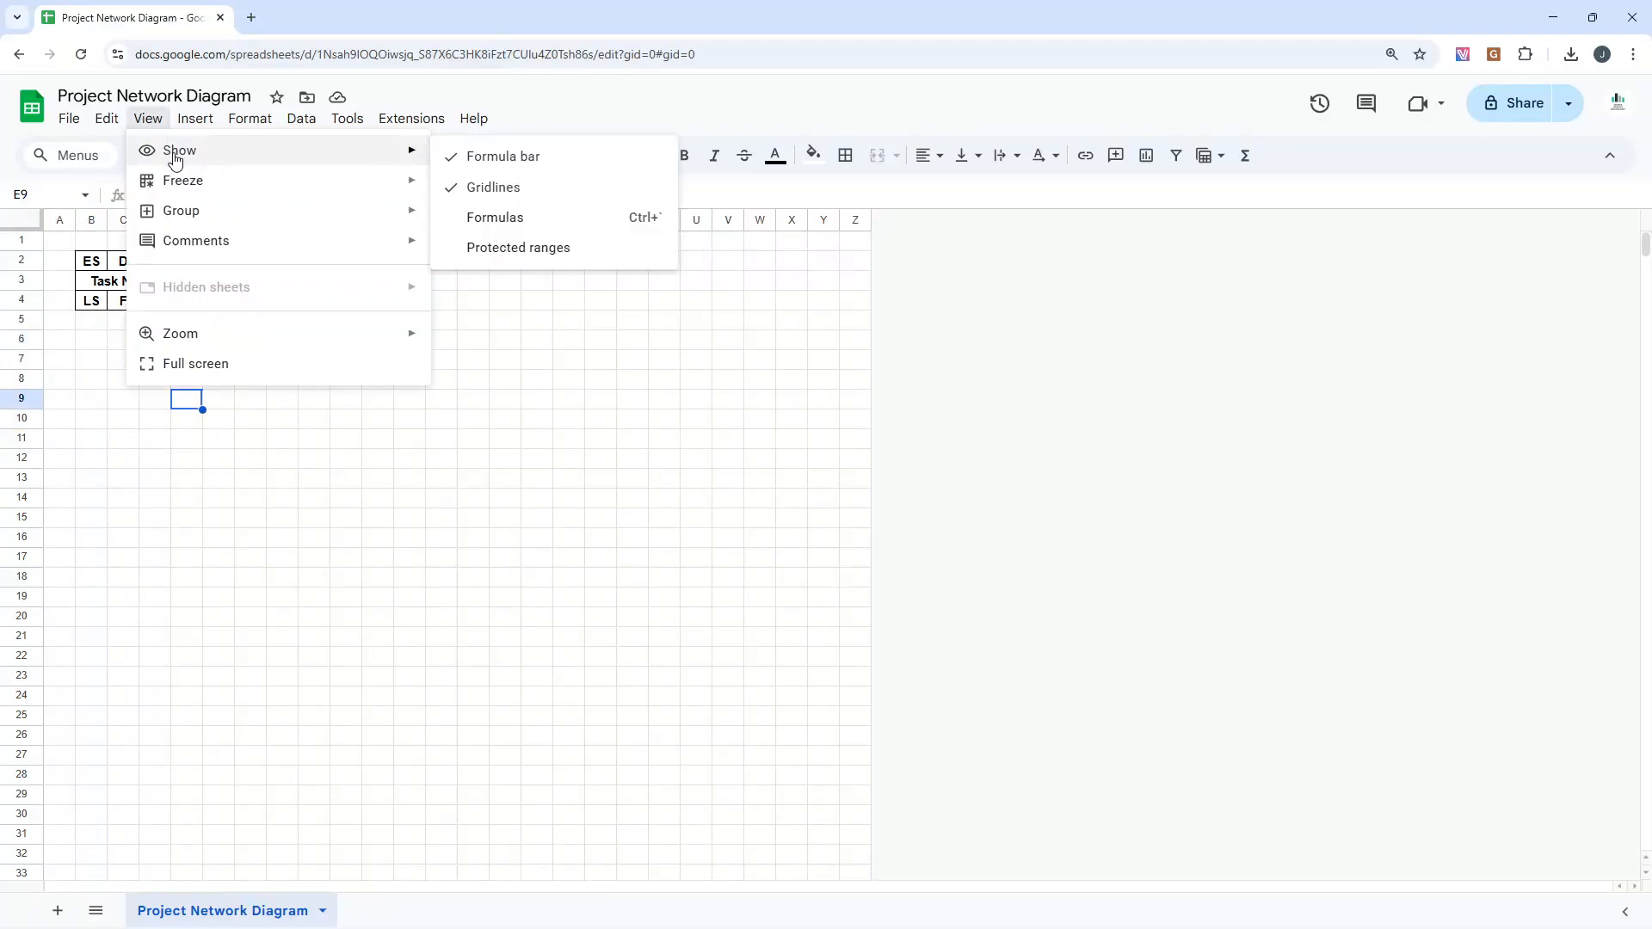
left_click(482, 187)
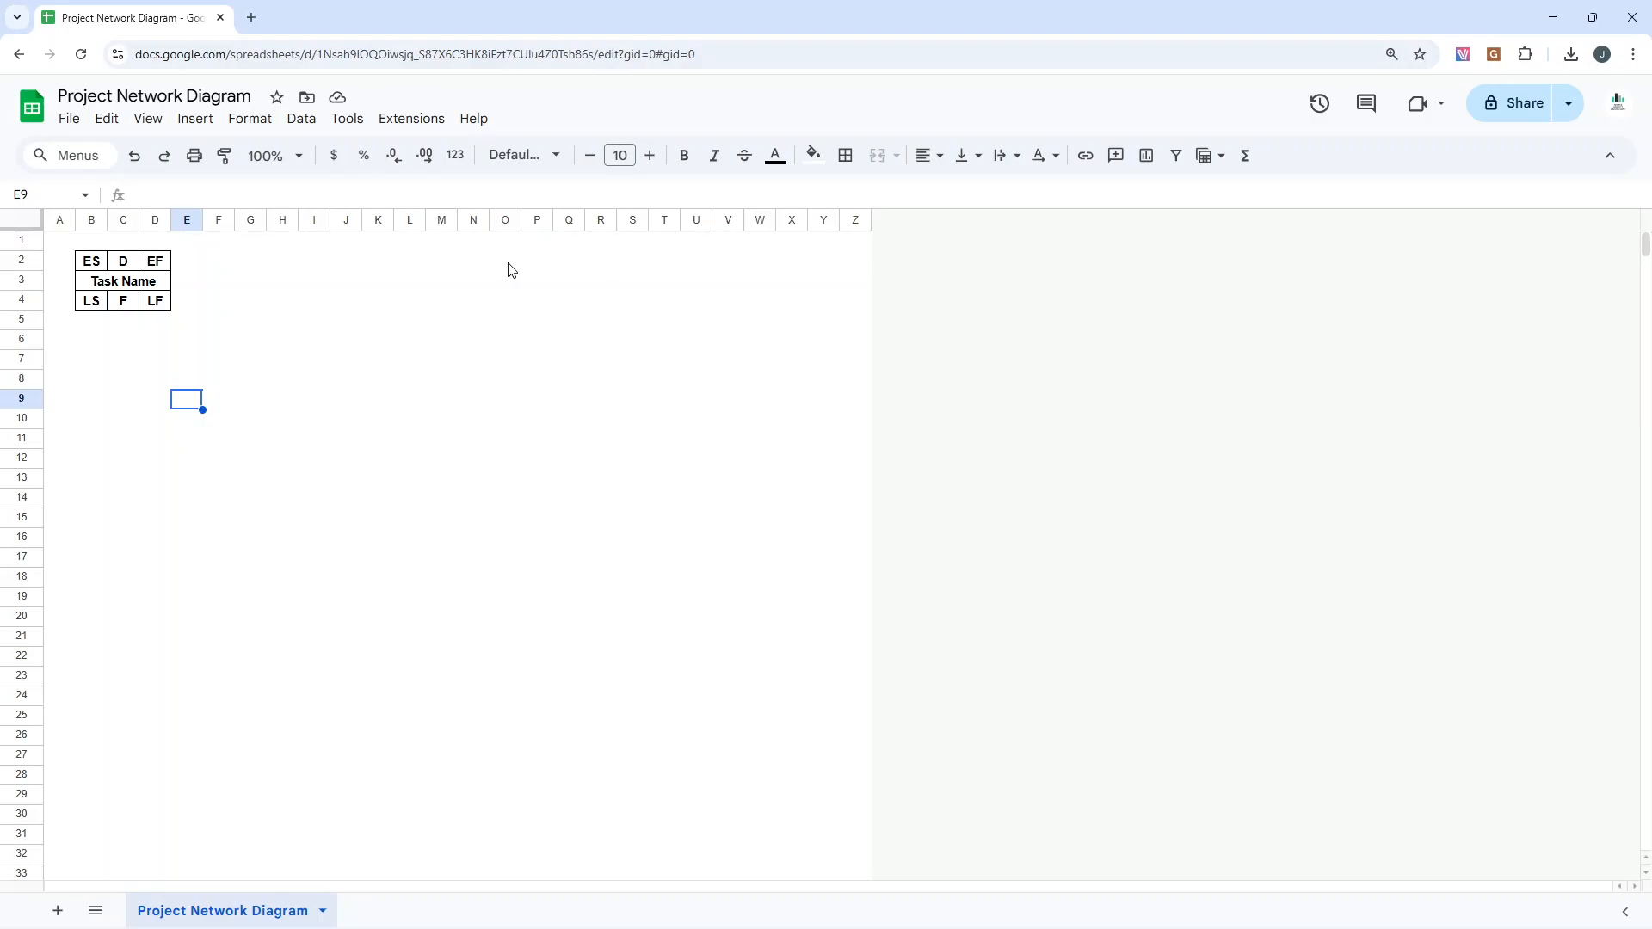
left_click(217, 268)
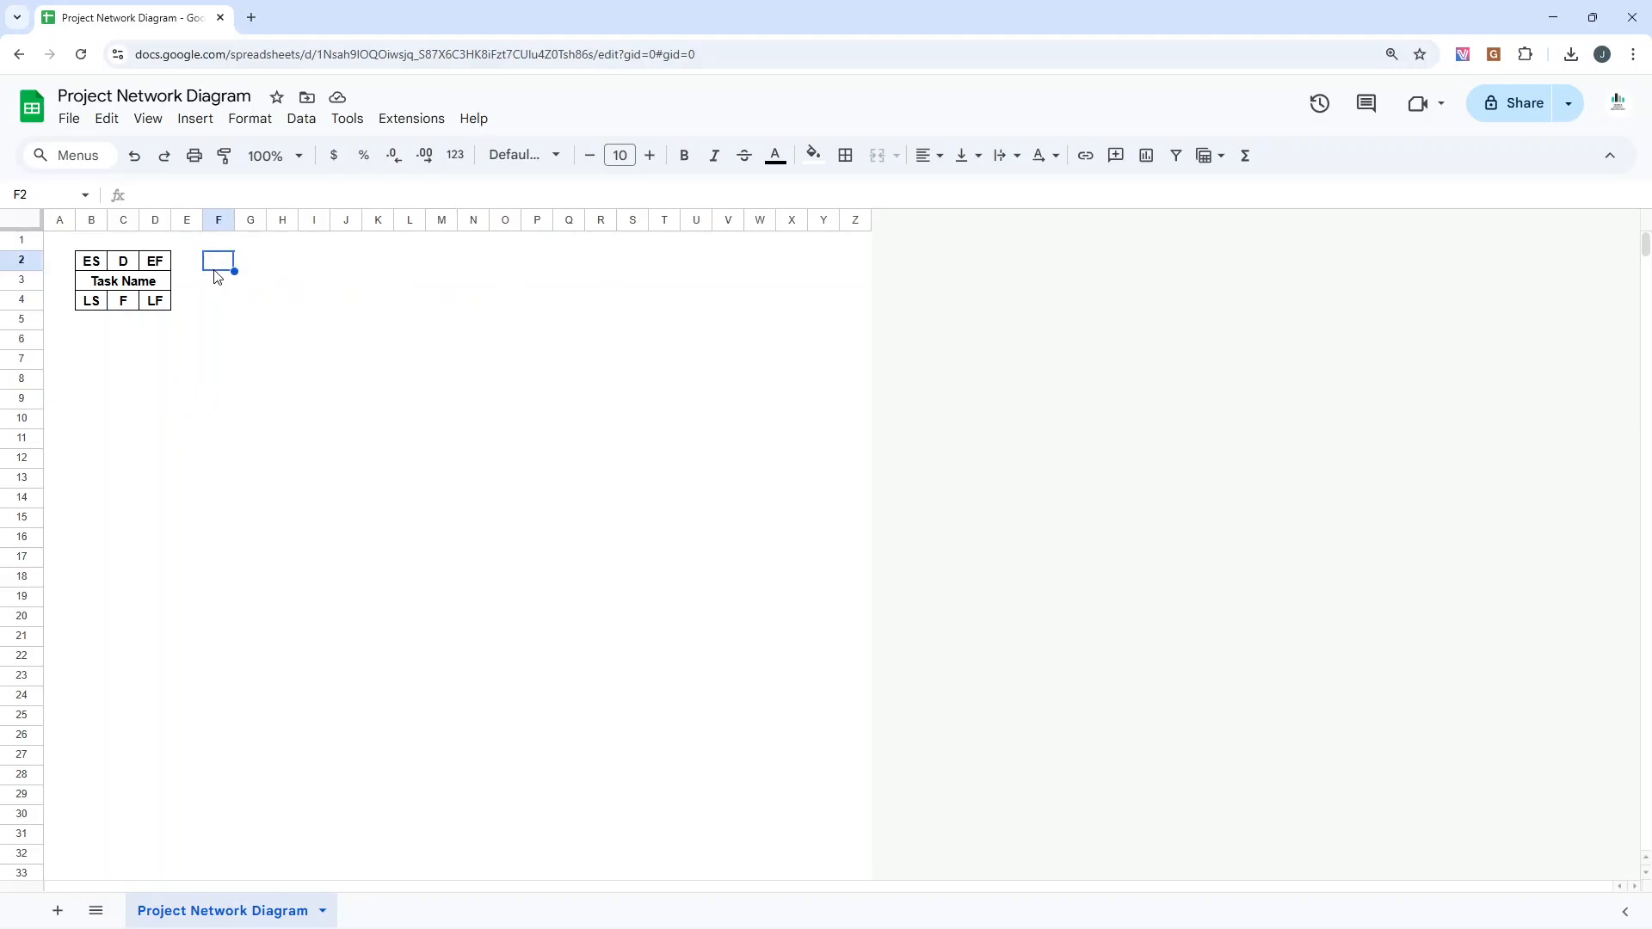
left_click(92, 345)
left_click_drag(95, 368, 100, 757)
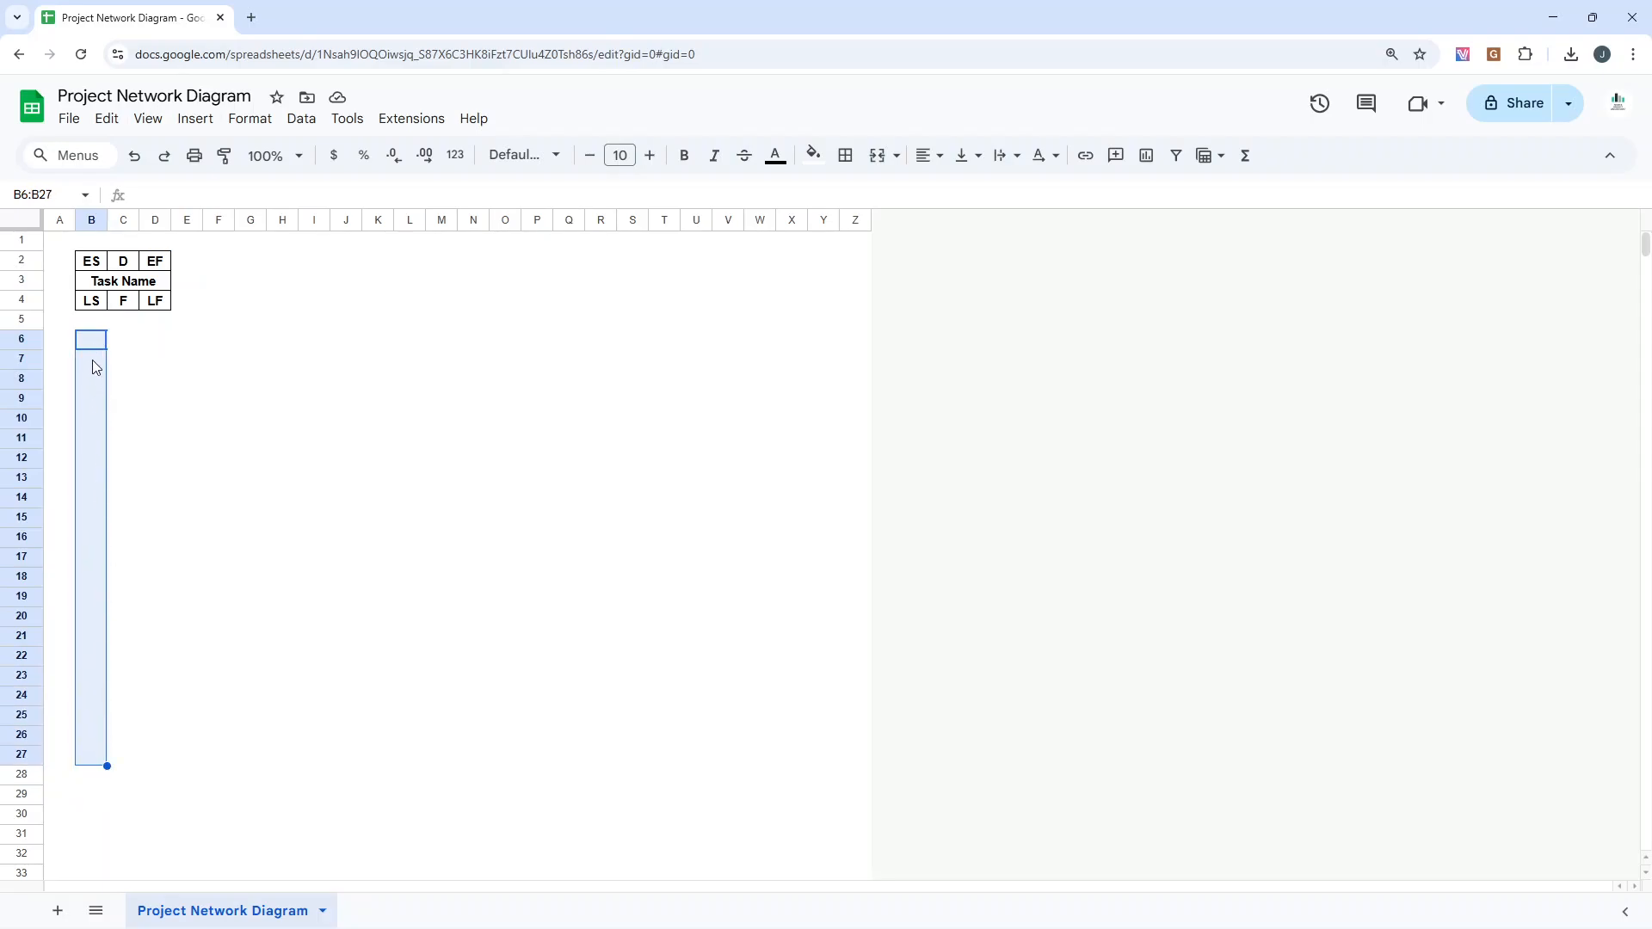
left_click(197, 299)
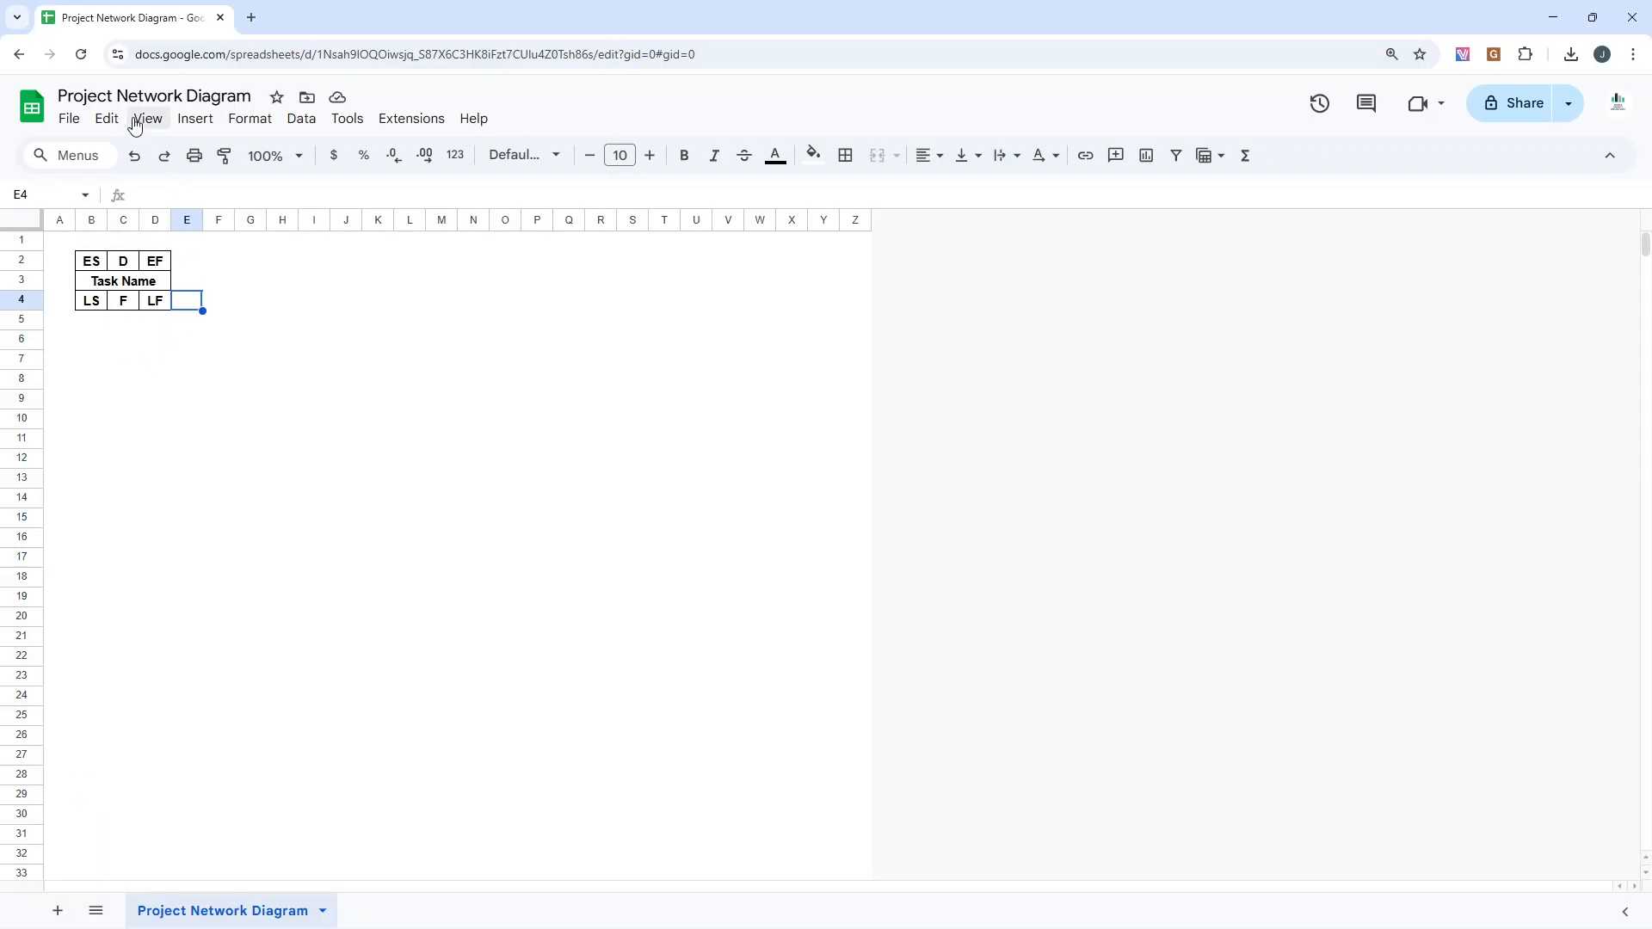
left_click(146, 125)
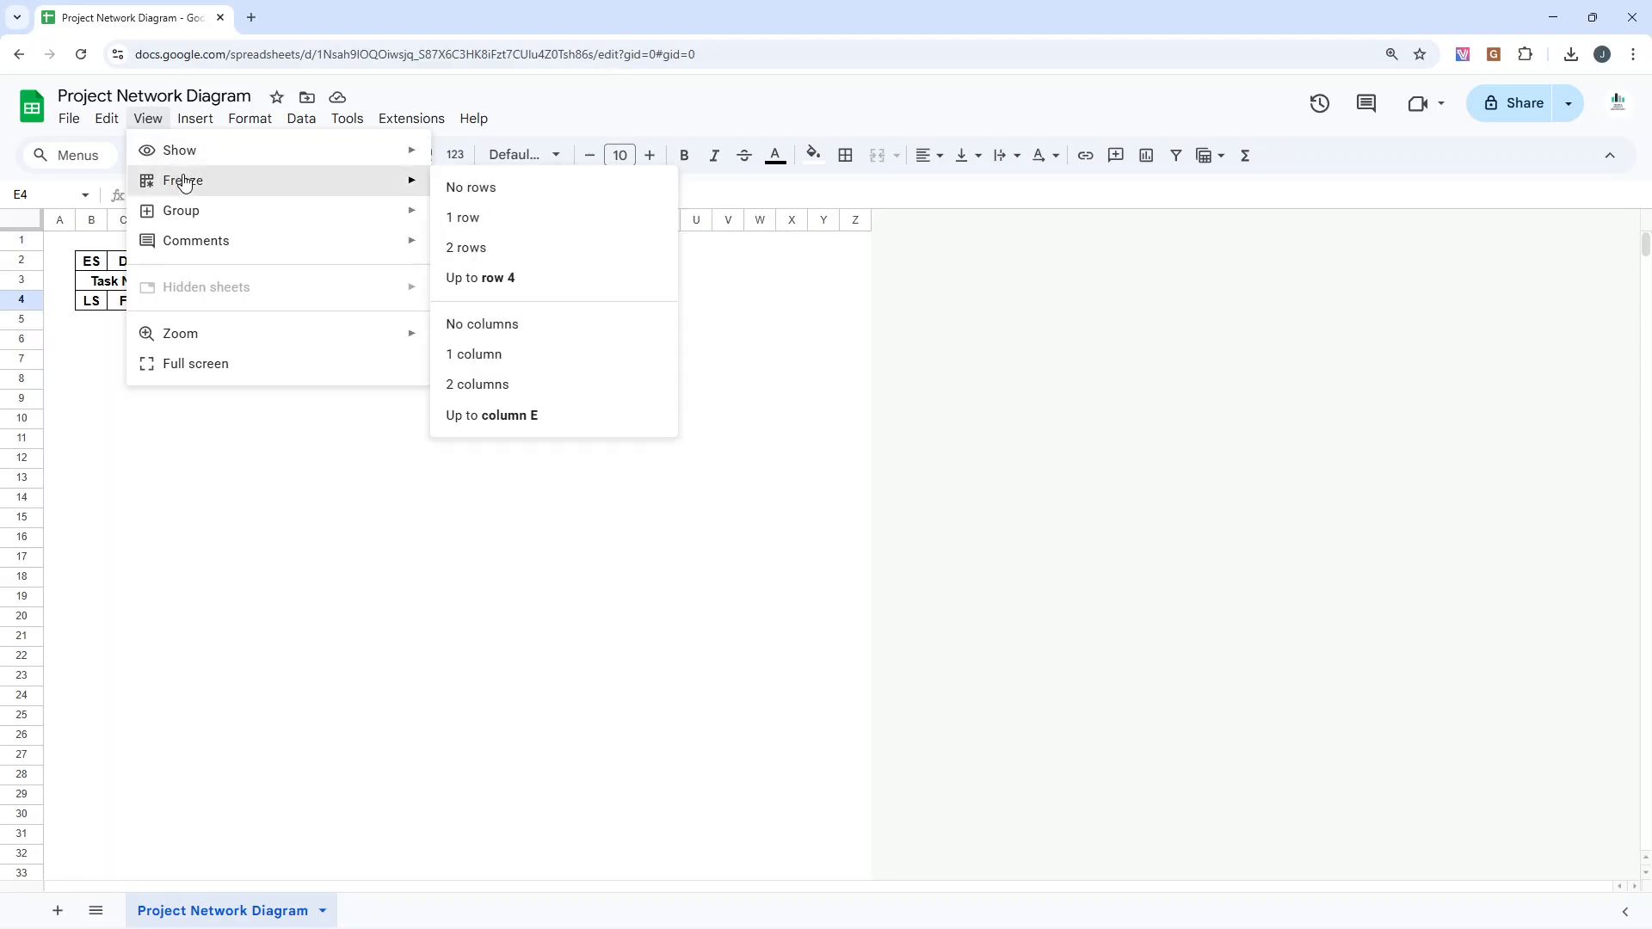
left_click(277, 521)
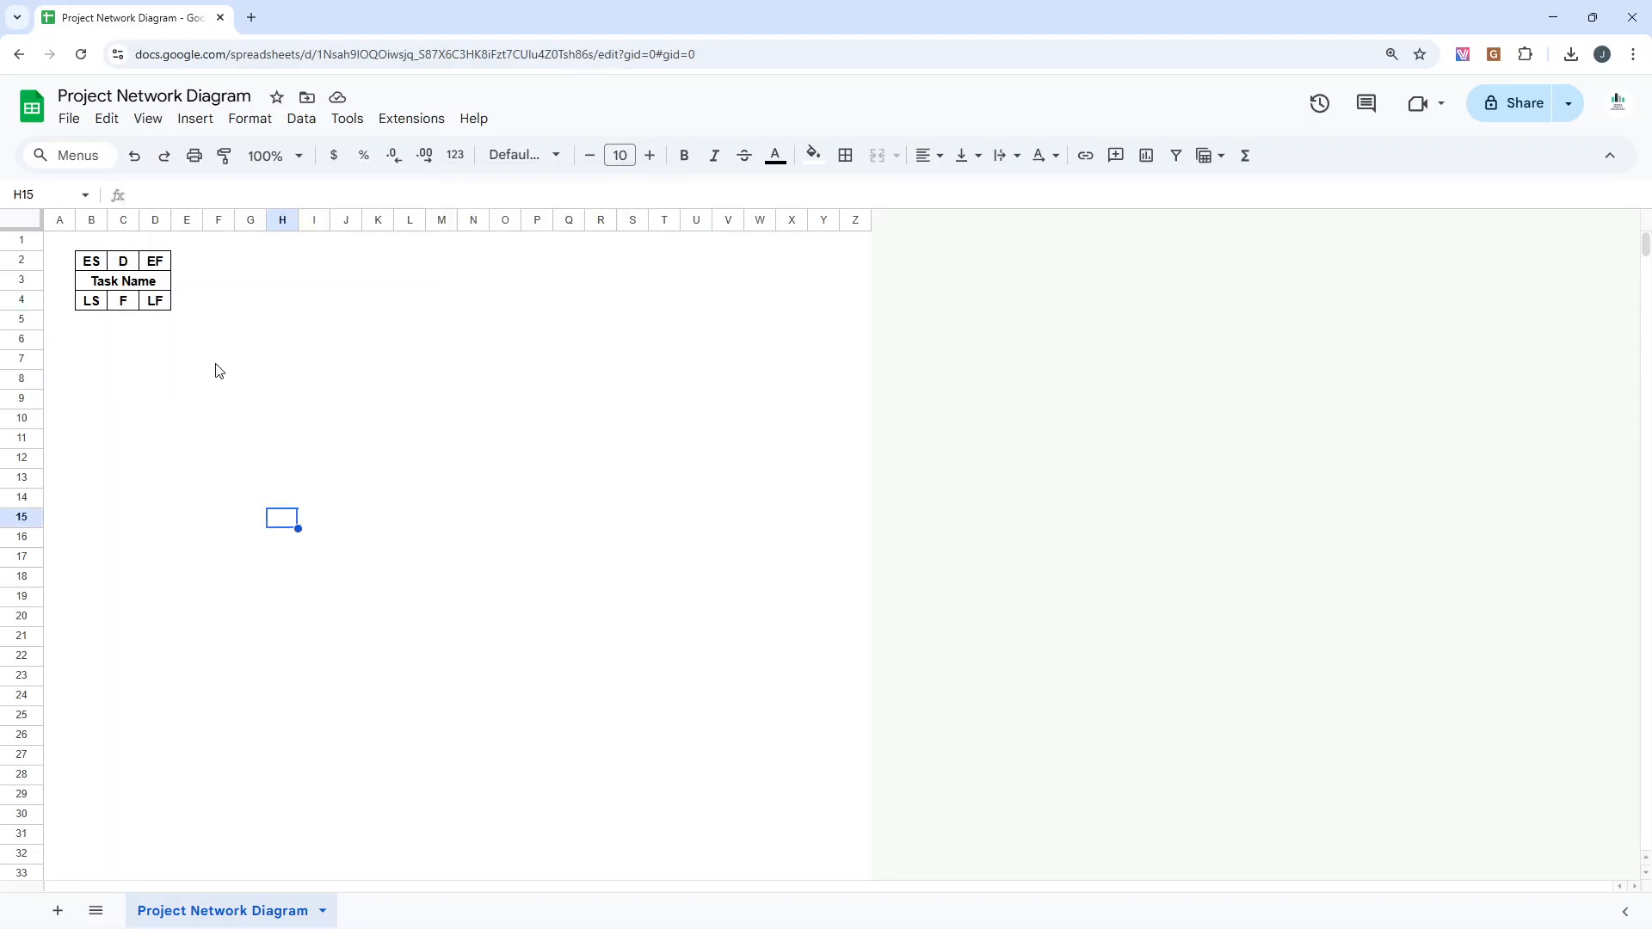
Step: Freeze the sheet's columns up to column F
left_click(218, 222)
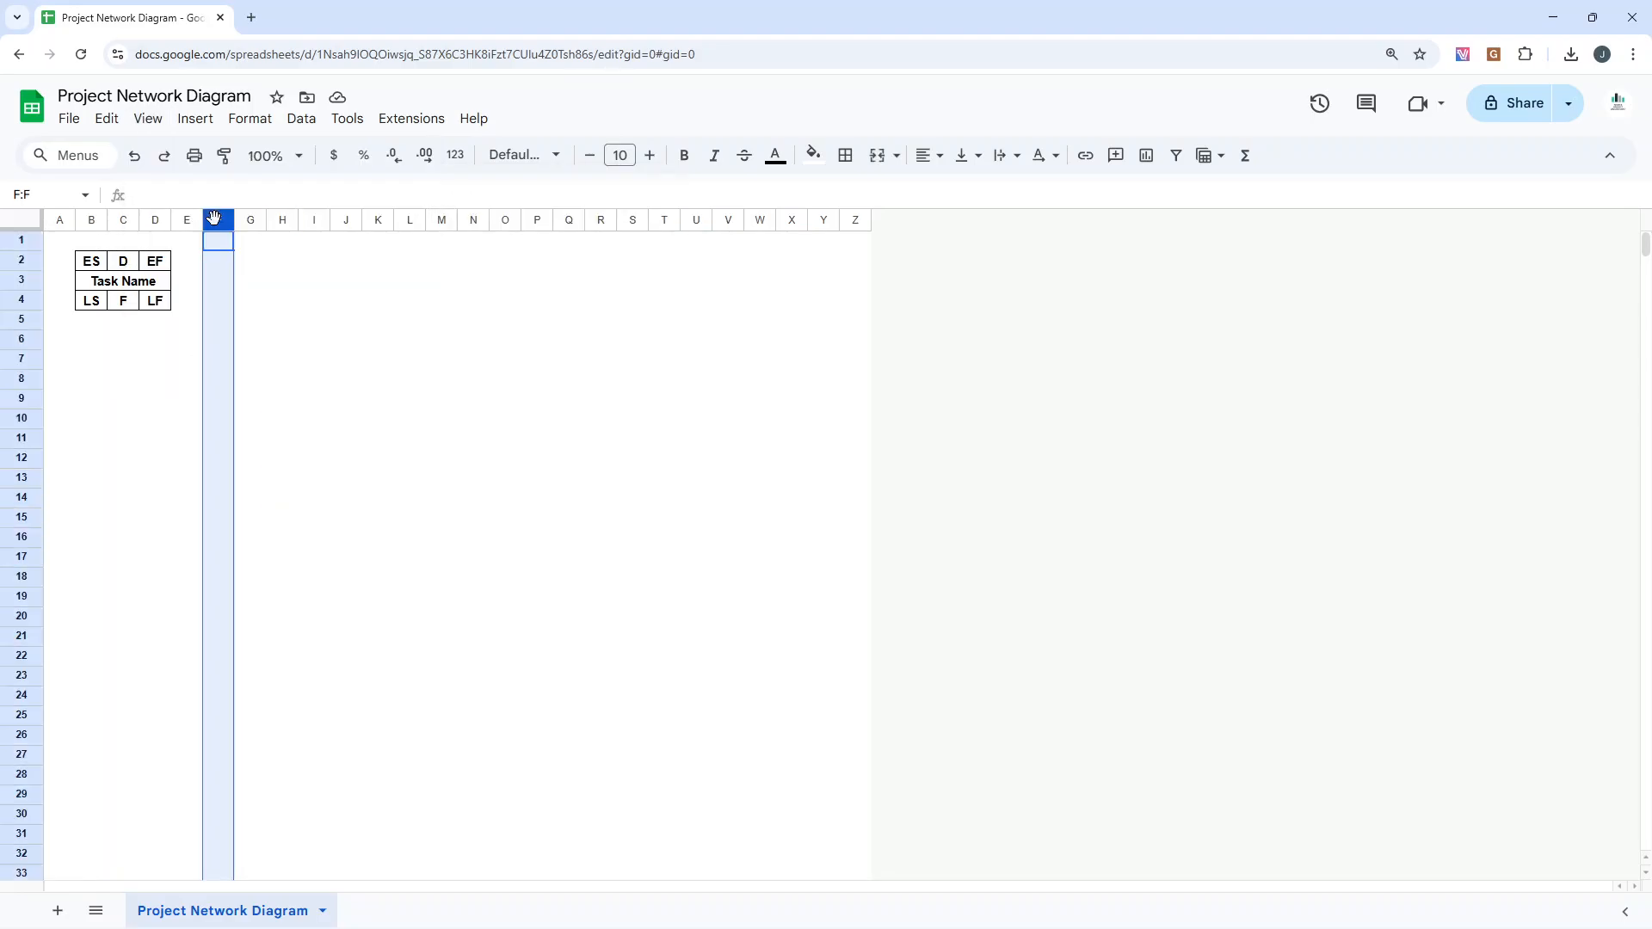
left_click(150, 117)
mouse_move(209, 183)
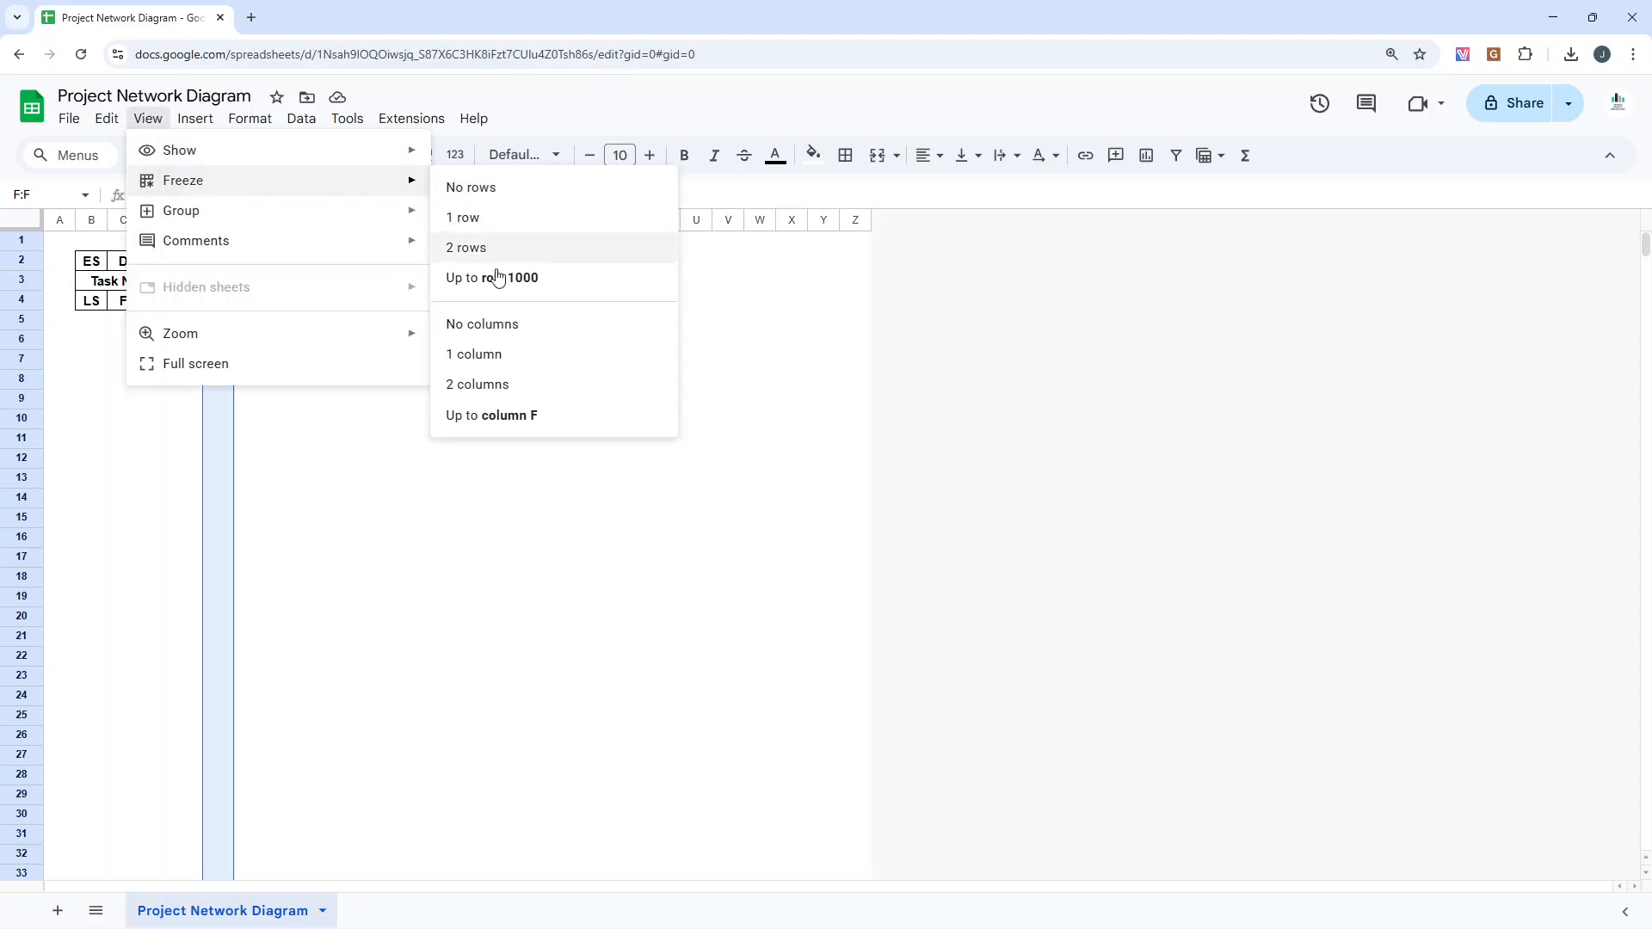
left_click(517, 418)
left_click(413, 400)
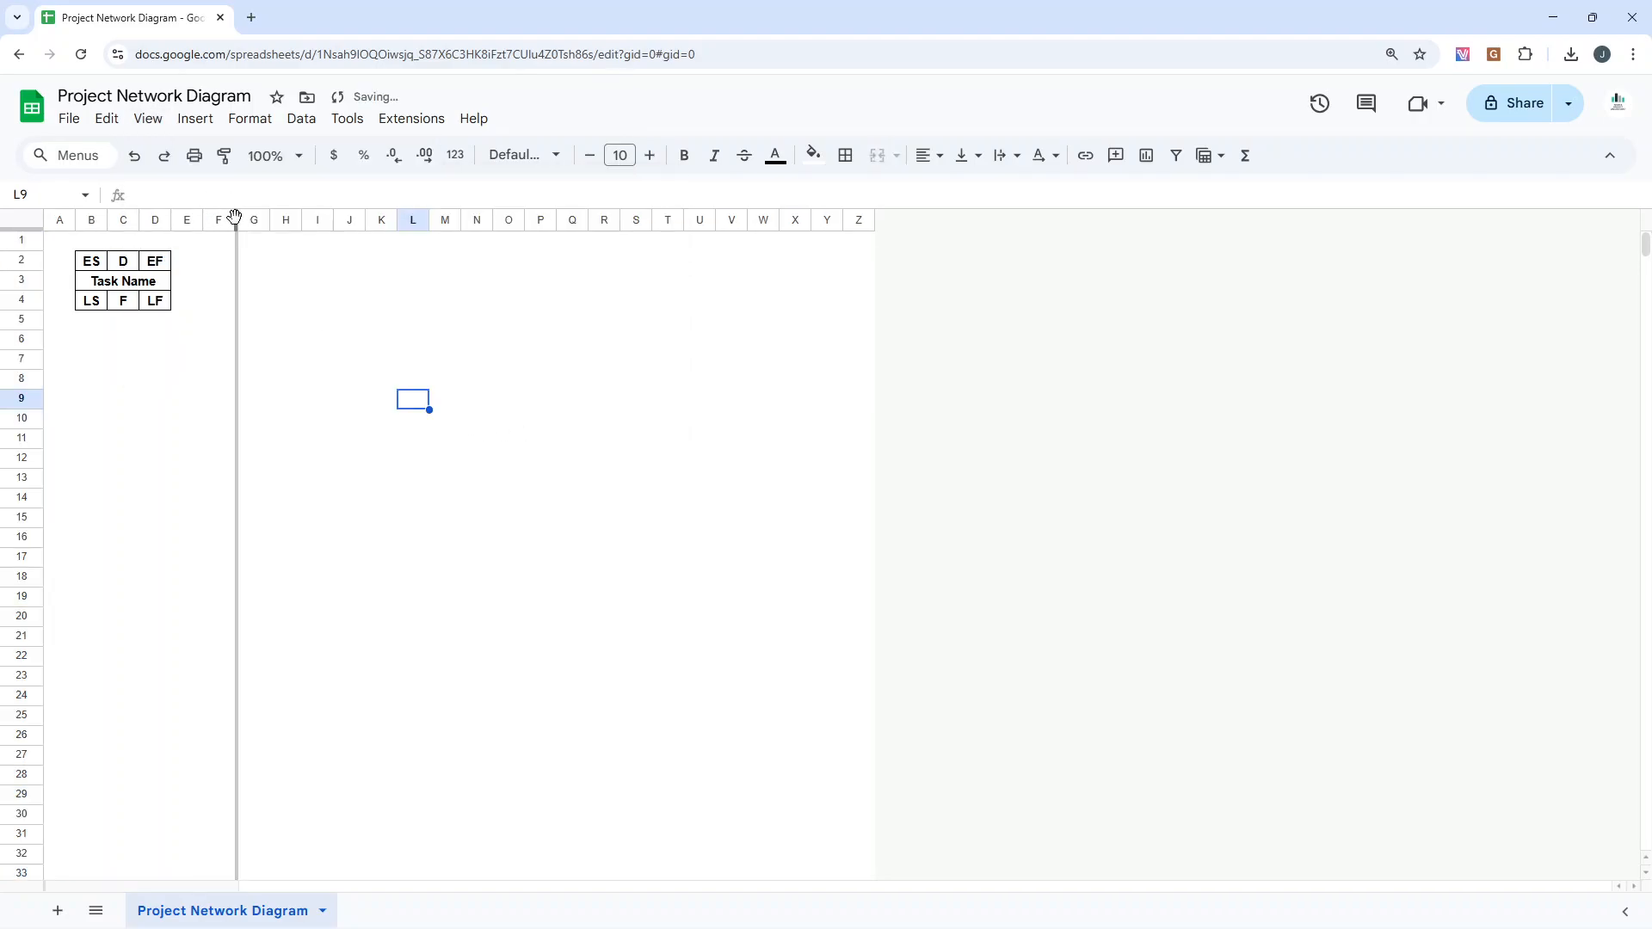
left_click(427, 306)
key("Right")
key("Right")
key("Right")
key("Right")
key("Right")
key("Right")
key("Right")
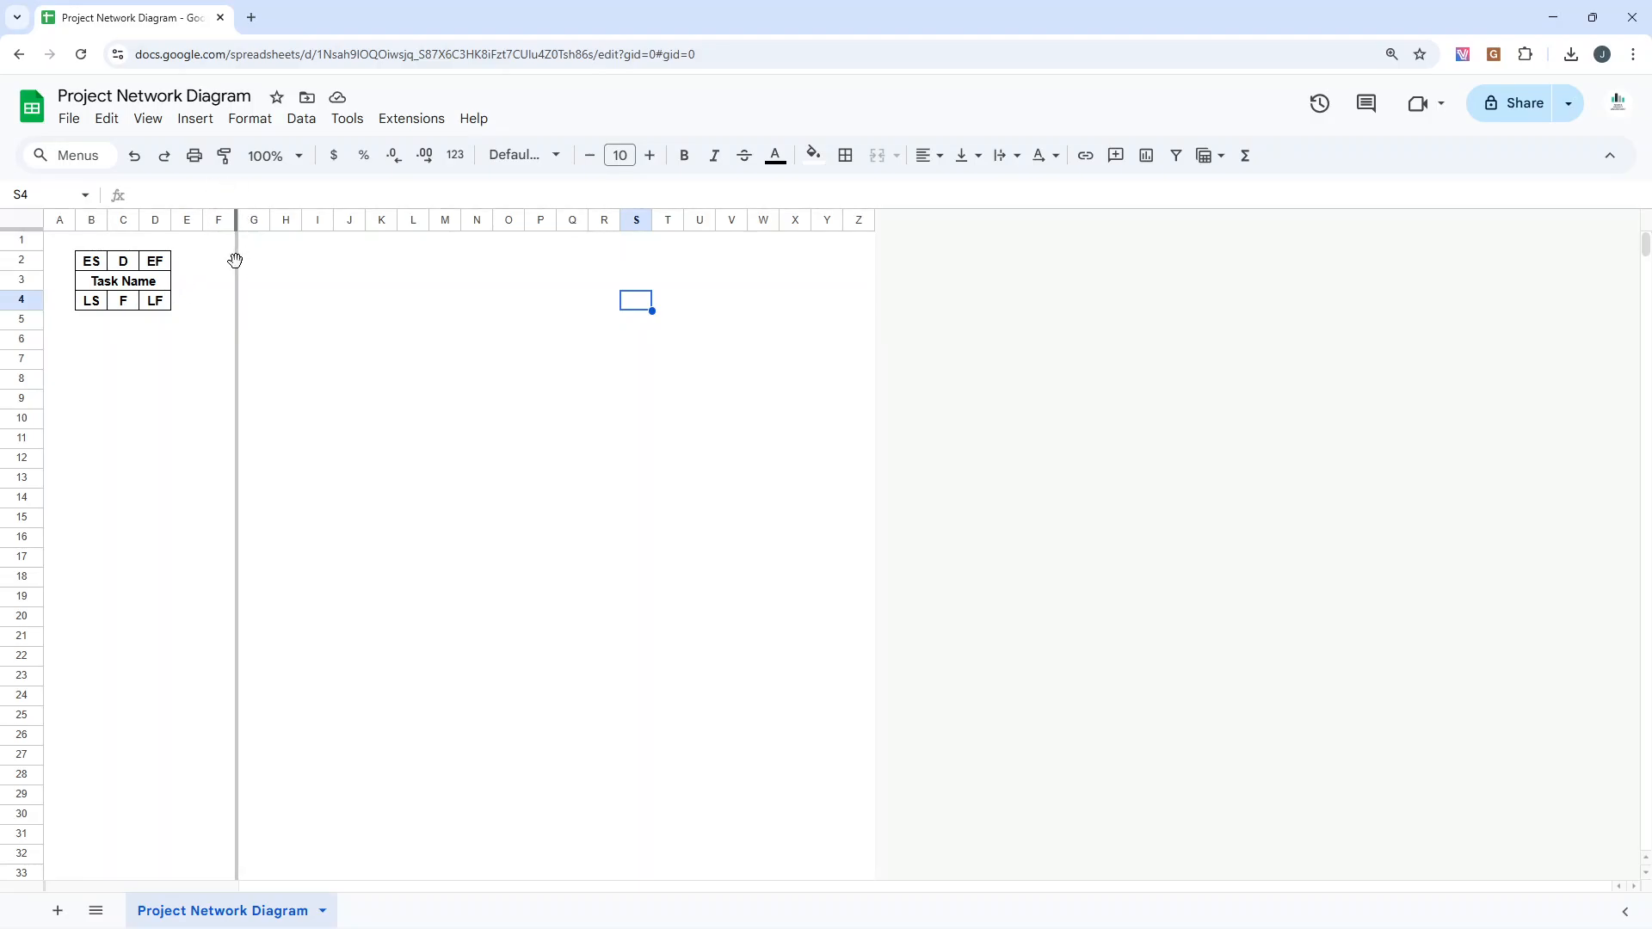
left_click_drag(235, 260, 218, 269)
left_click(302, 264)
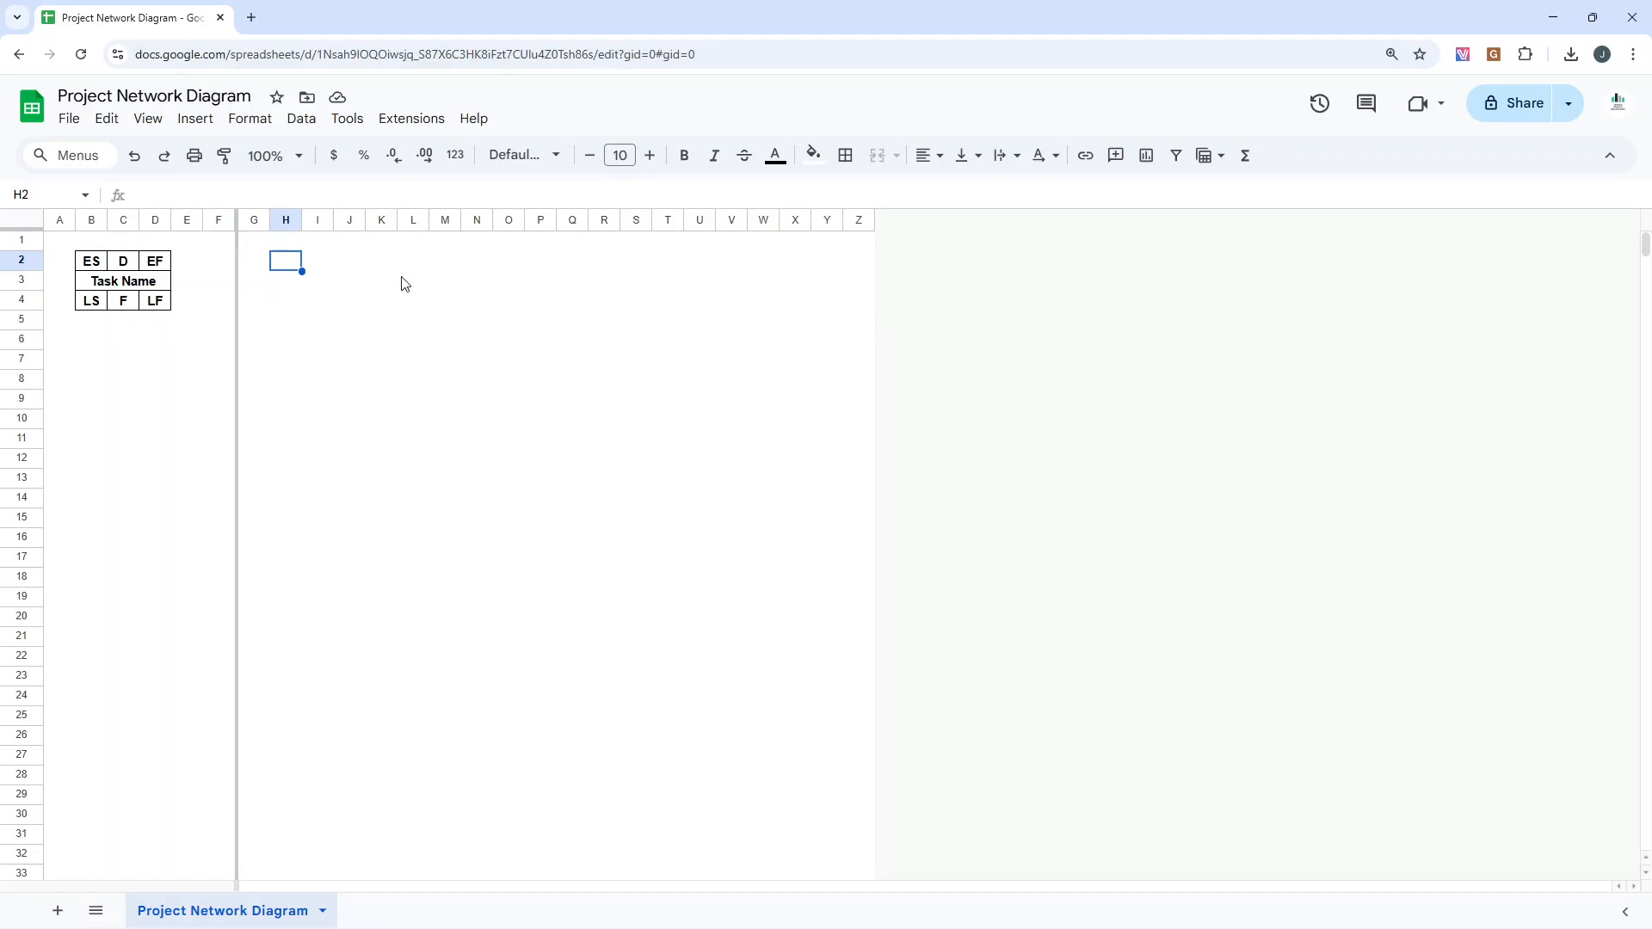
Step: Copy the task block template B2:D4 into the unfrozen area, starting at cell H2
left_click(101, 264)
left_click_drag(100, 264, 163, 297)
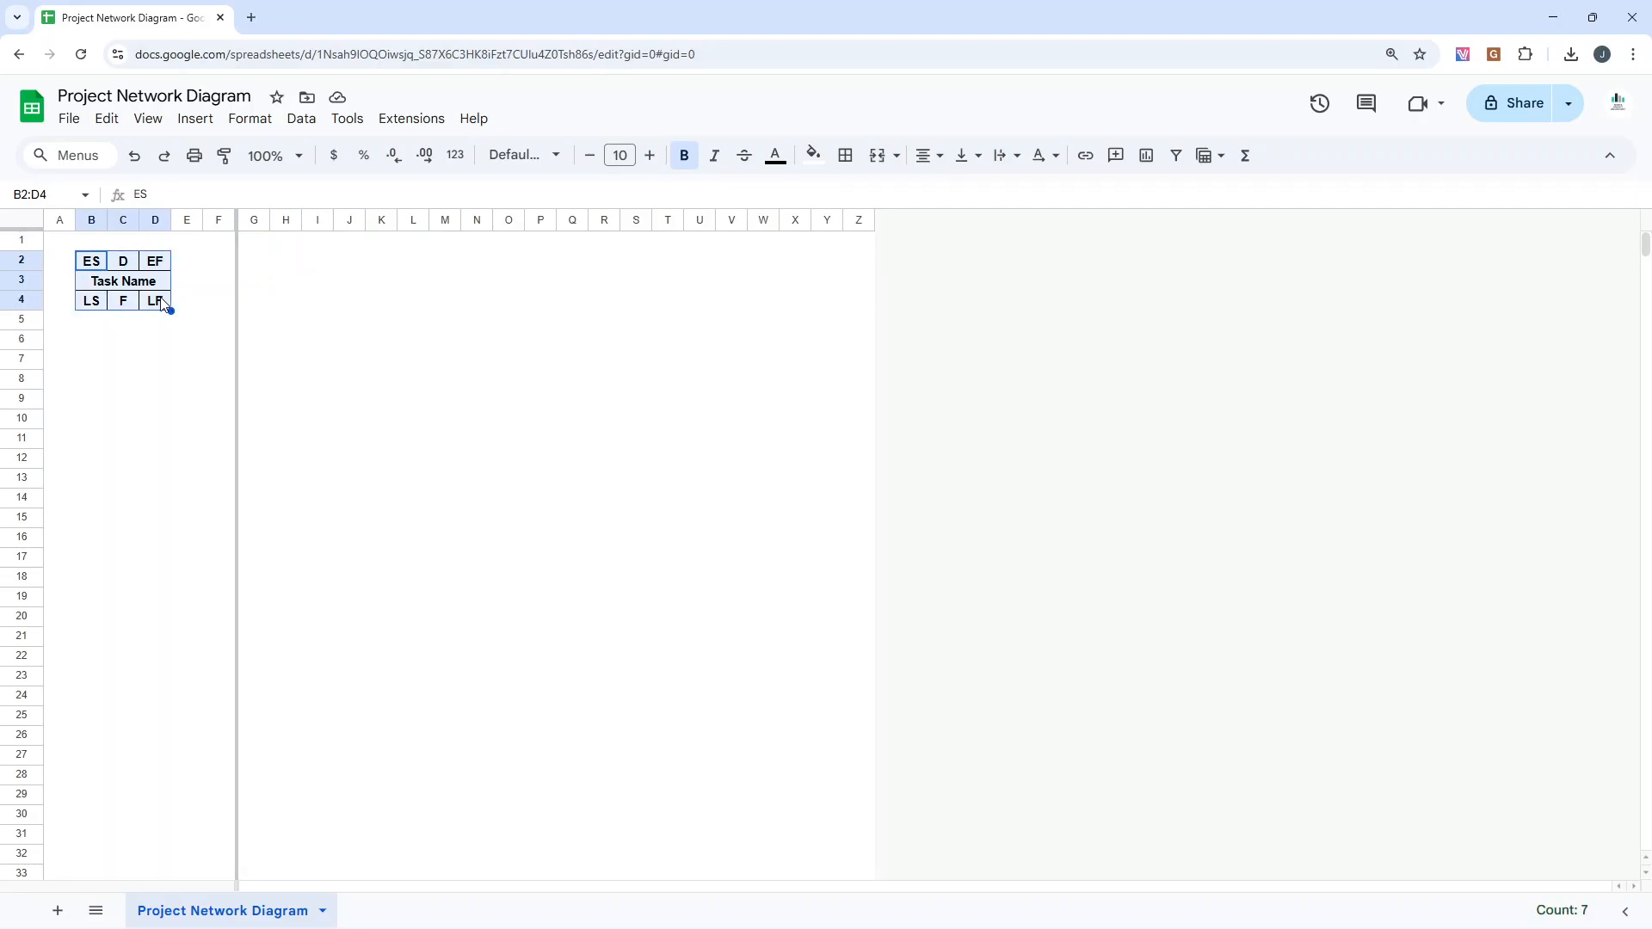
key("ctrl+c")
left_click(294, 261)
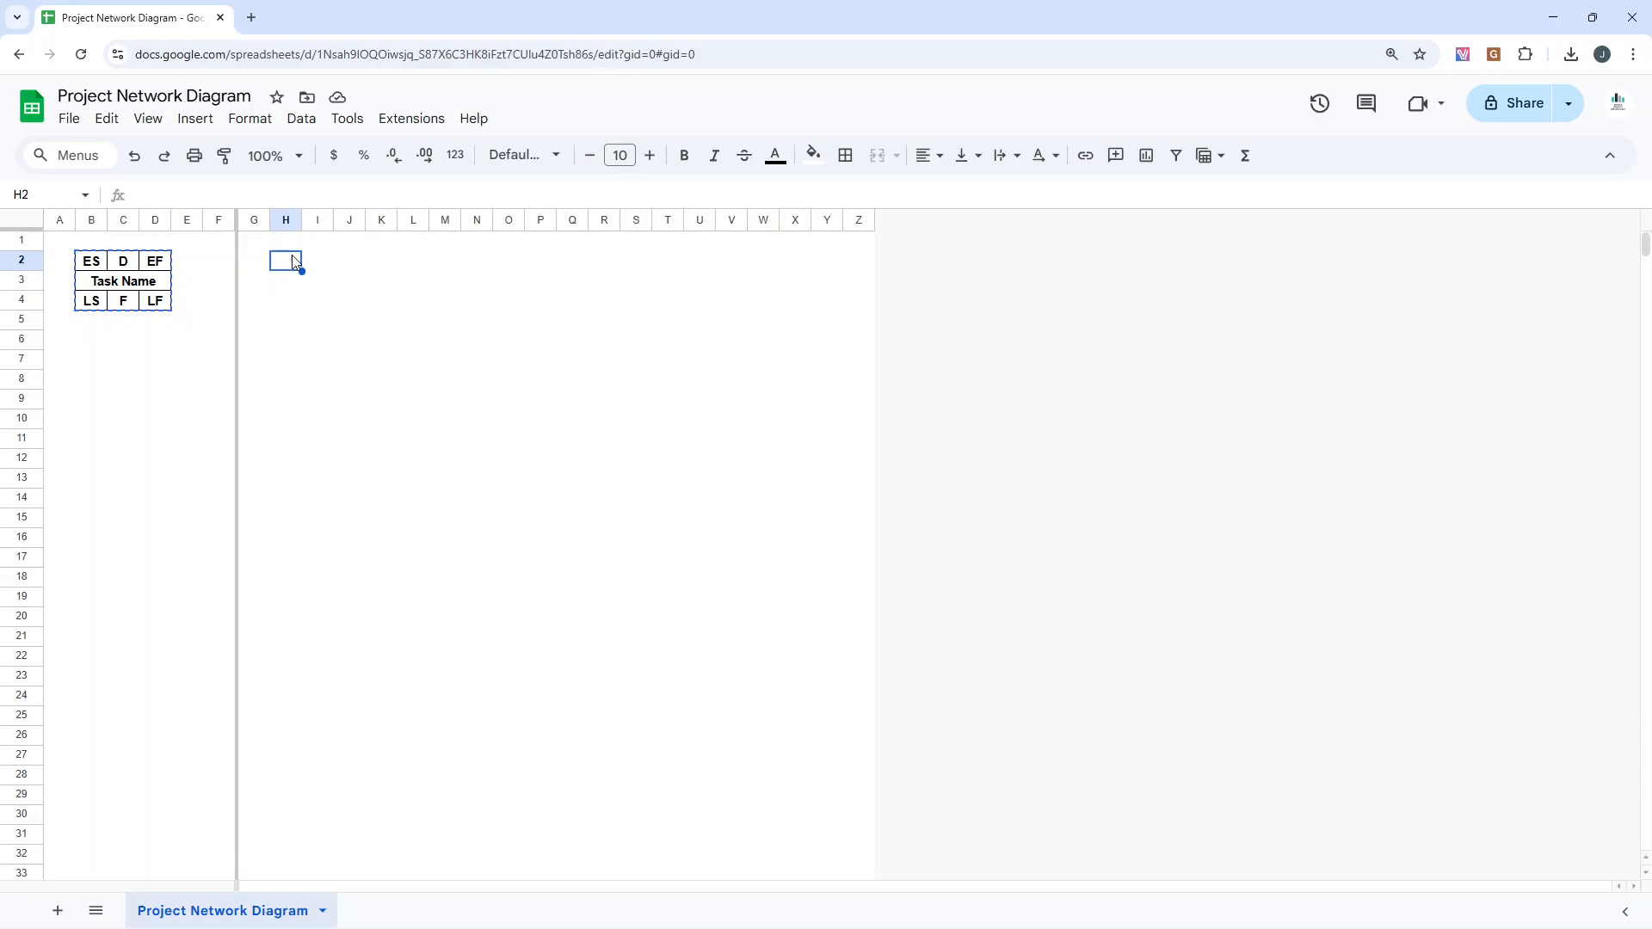
key("ctrl+v")
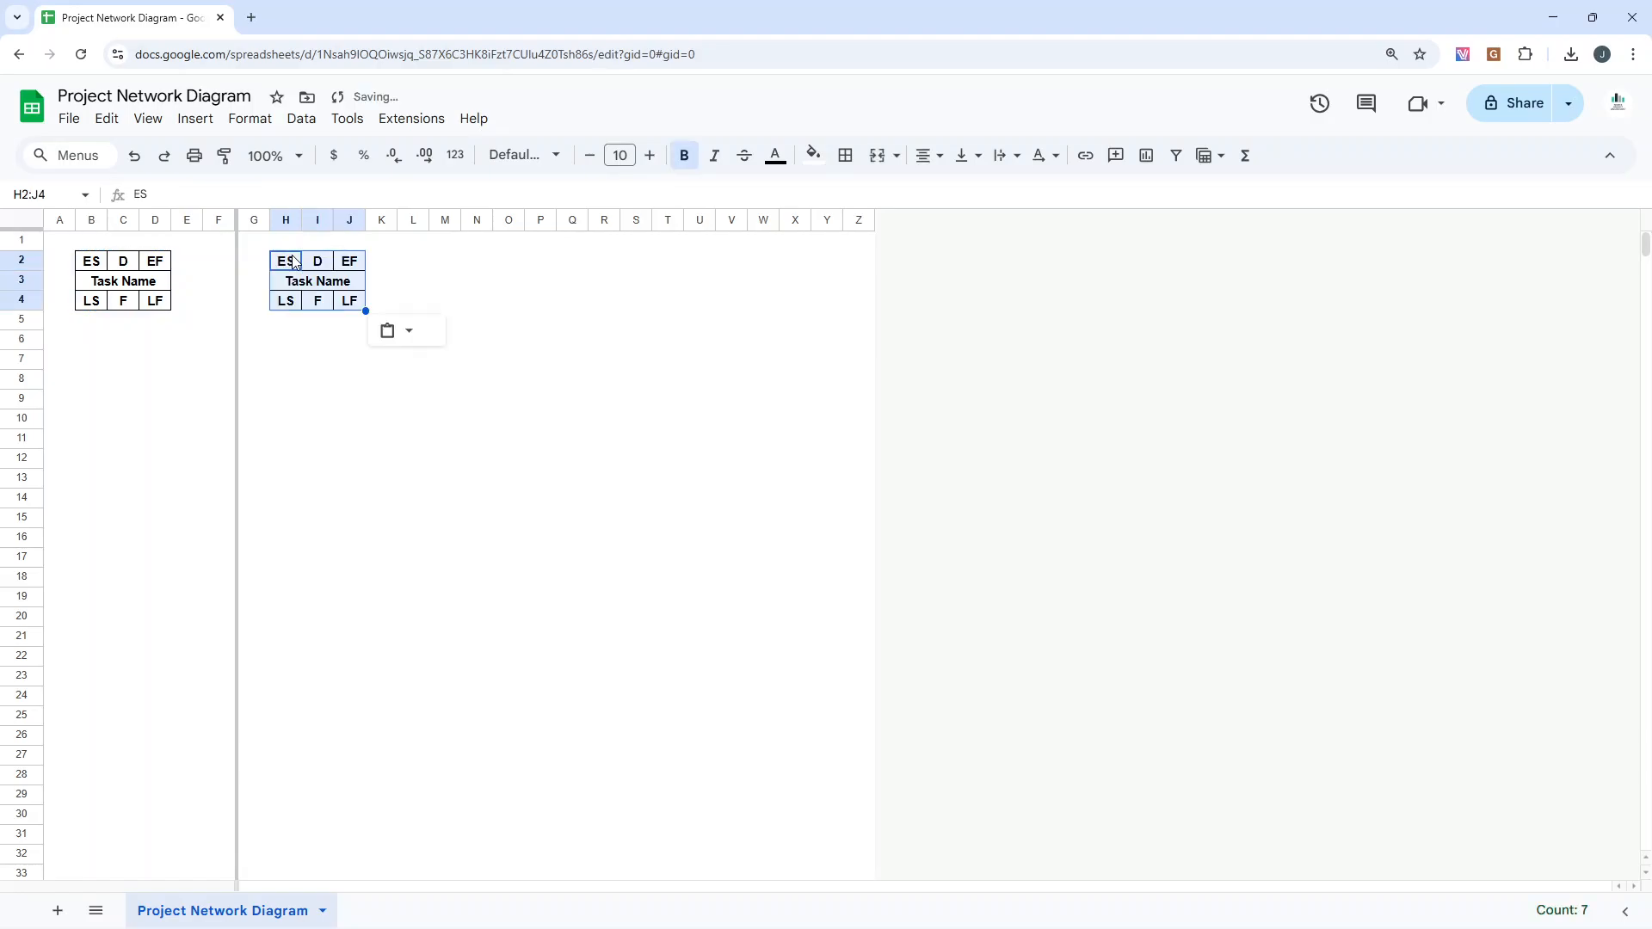
left_click(309, 343)
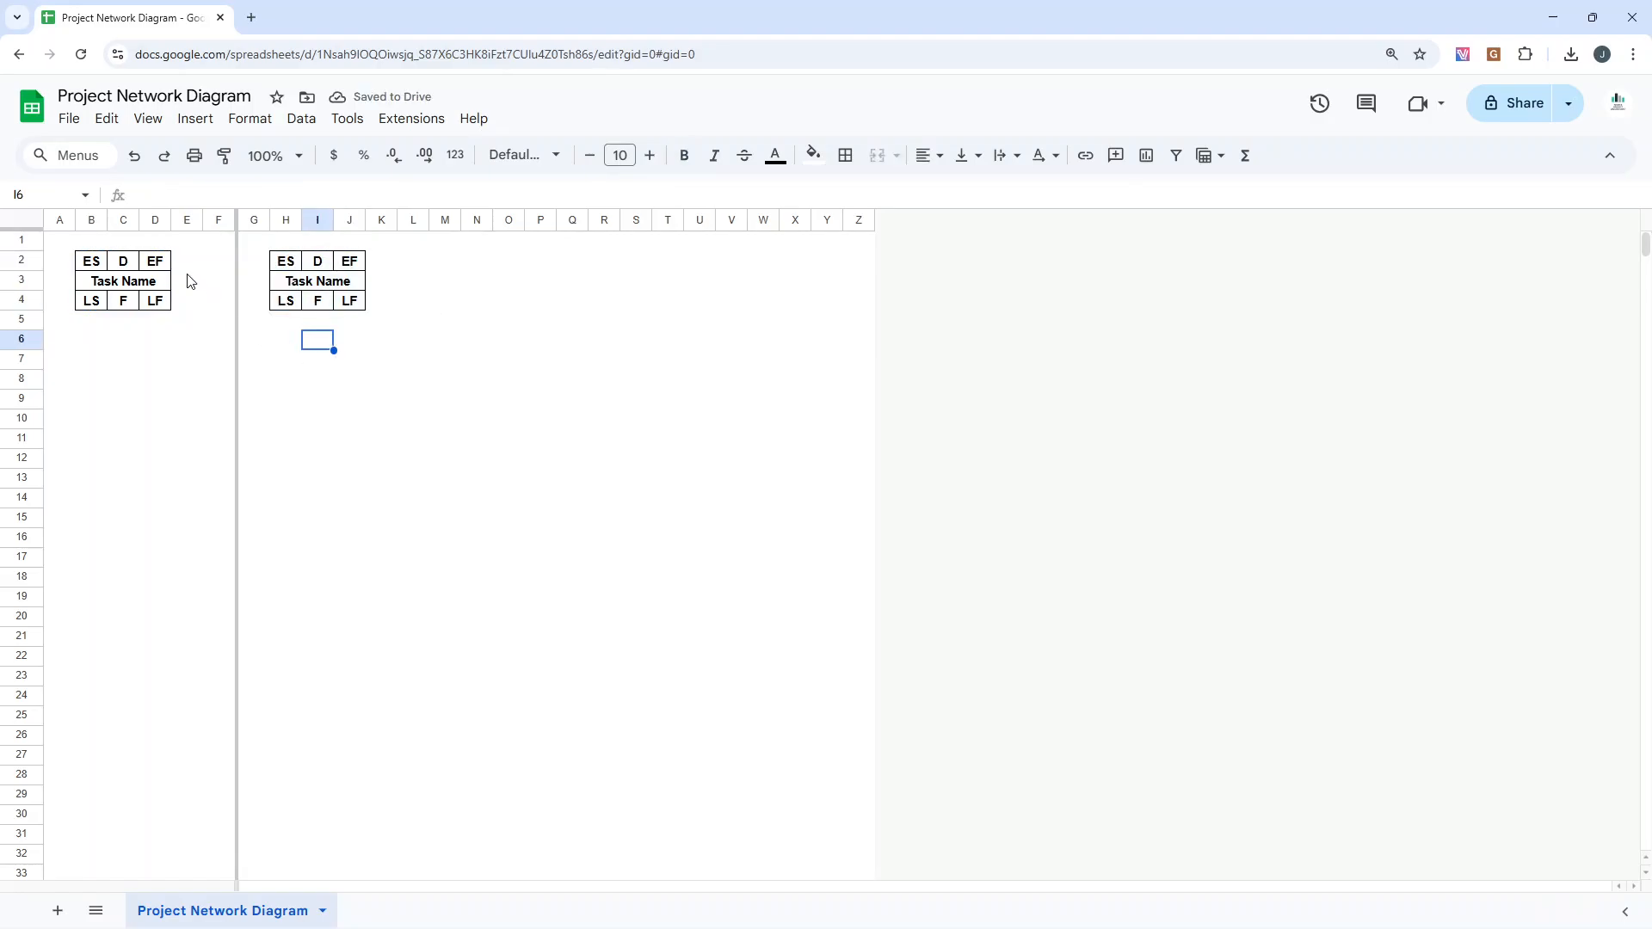
left_click(418, 321)
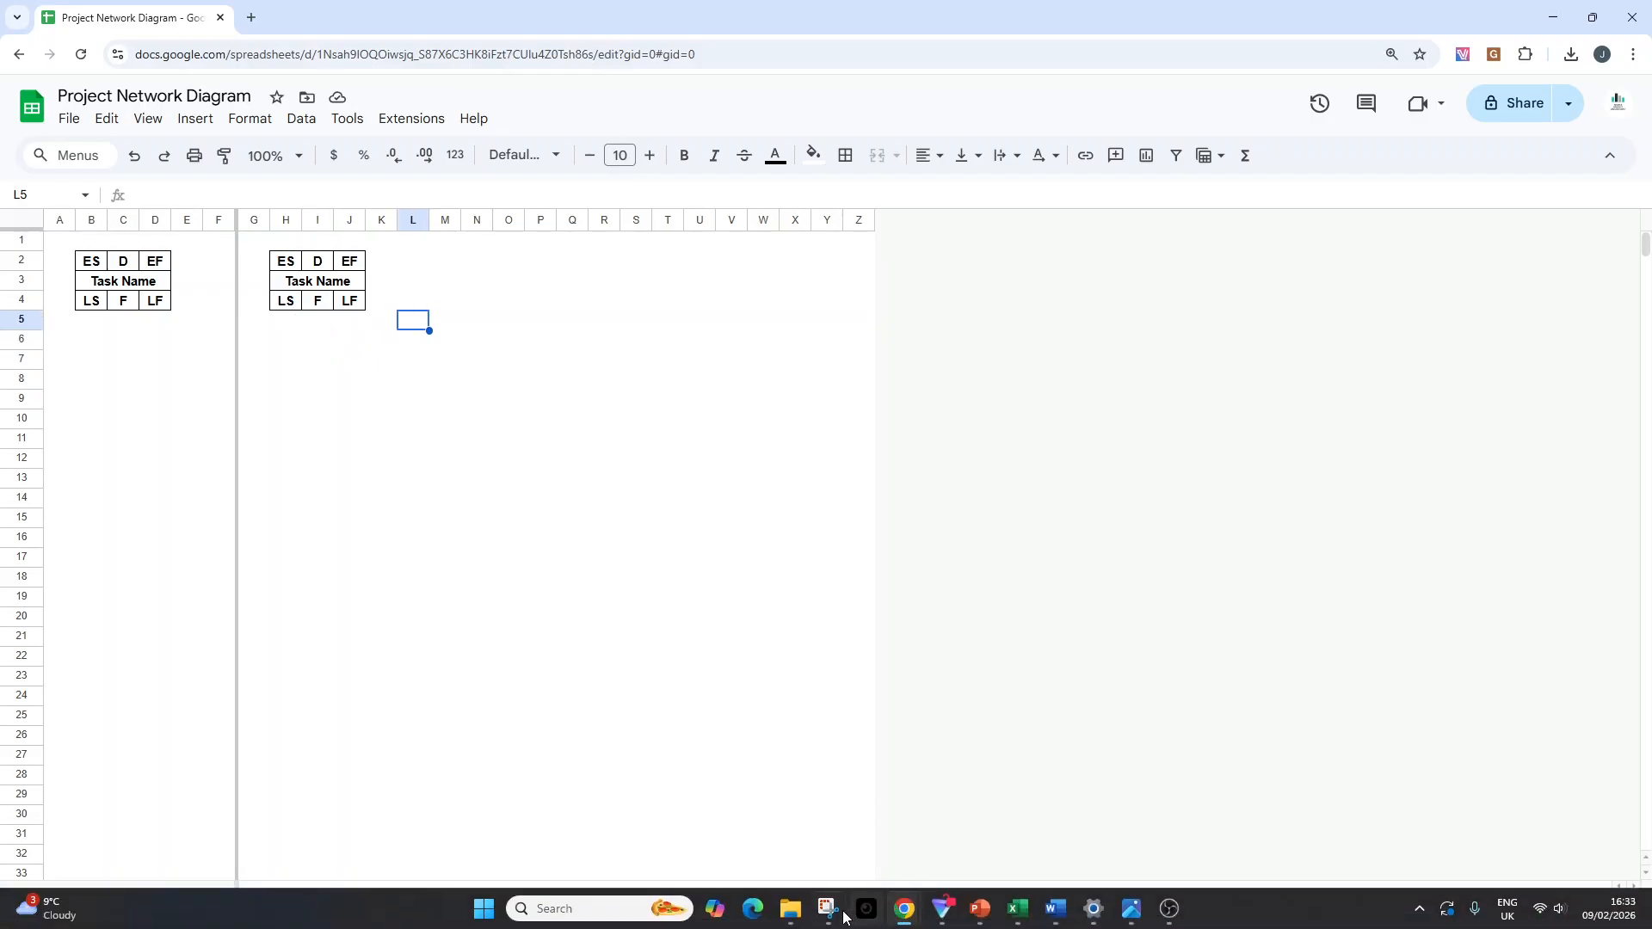
Step: Switch to Snipping Tool, capture the task block template in B2:D4 and copy the captured image
left_click(828, 923)
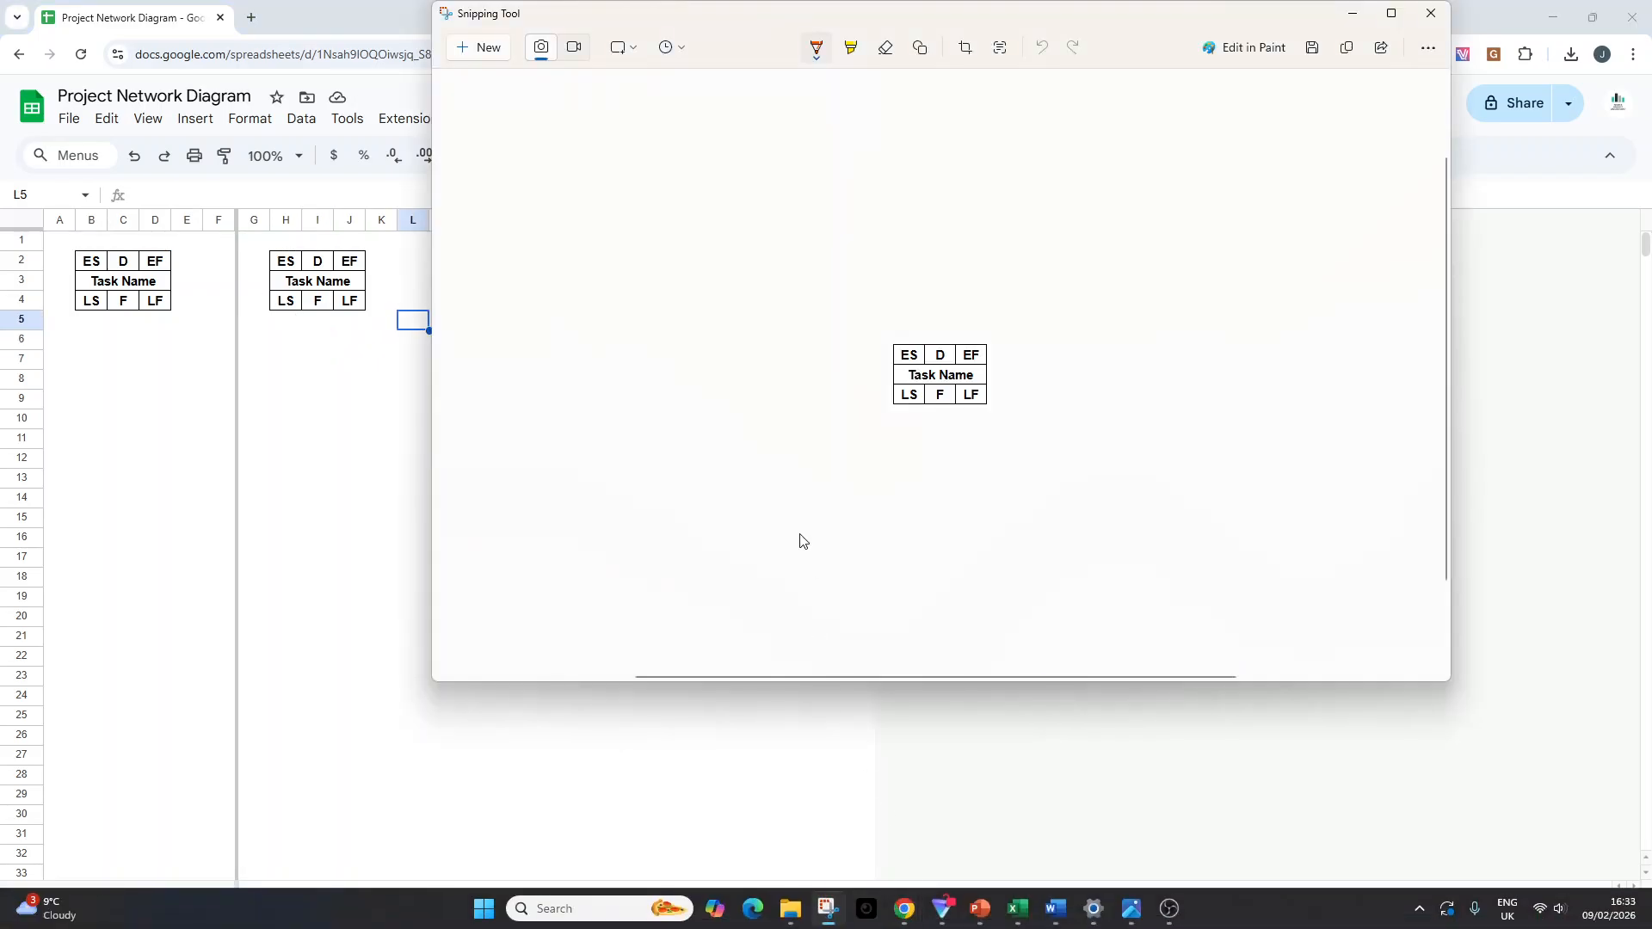
left_click(492, 50)
left_click_drag(71, 249, 180, 321)
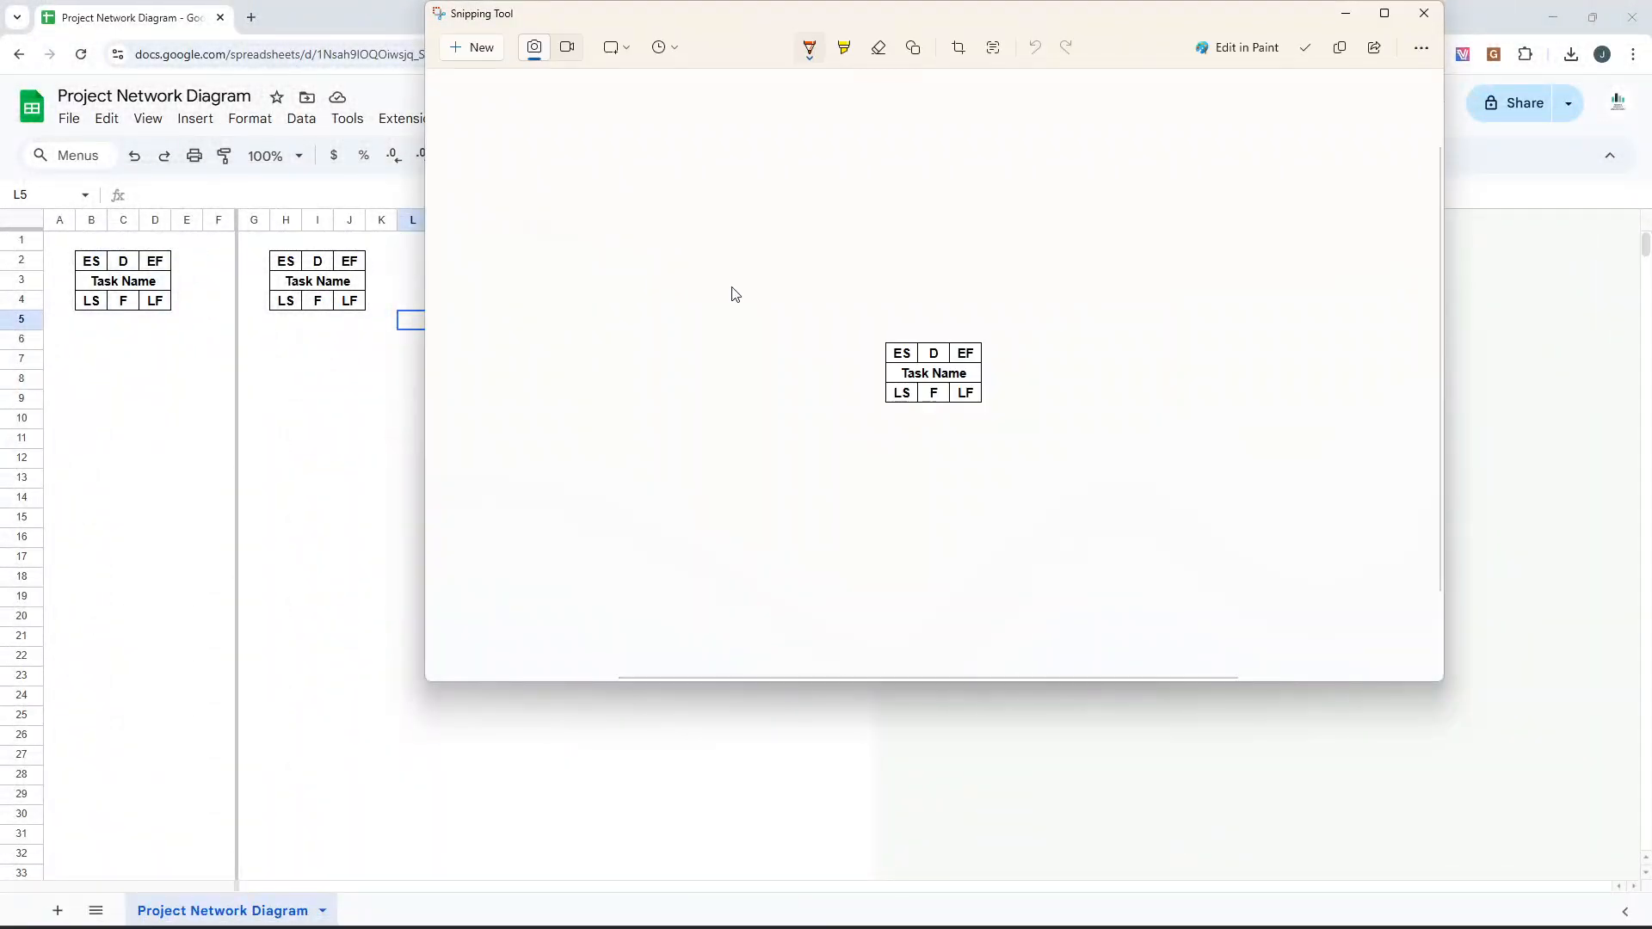
right_click(941, 365)
left_click(976, 418)
Step: Paste the captured task block as a picture onto the sheet around M7:P10, and delete it again
left_click(349, 400)
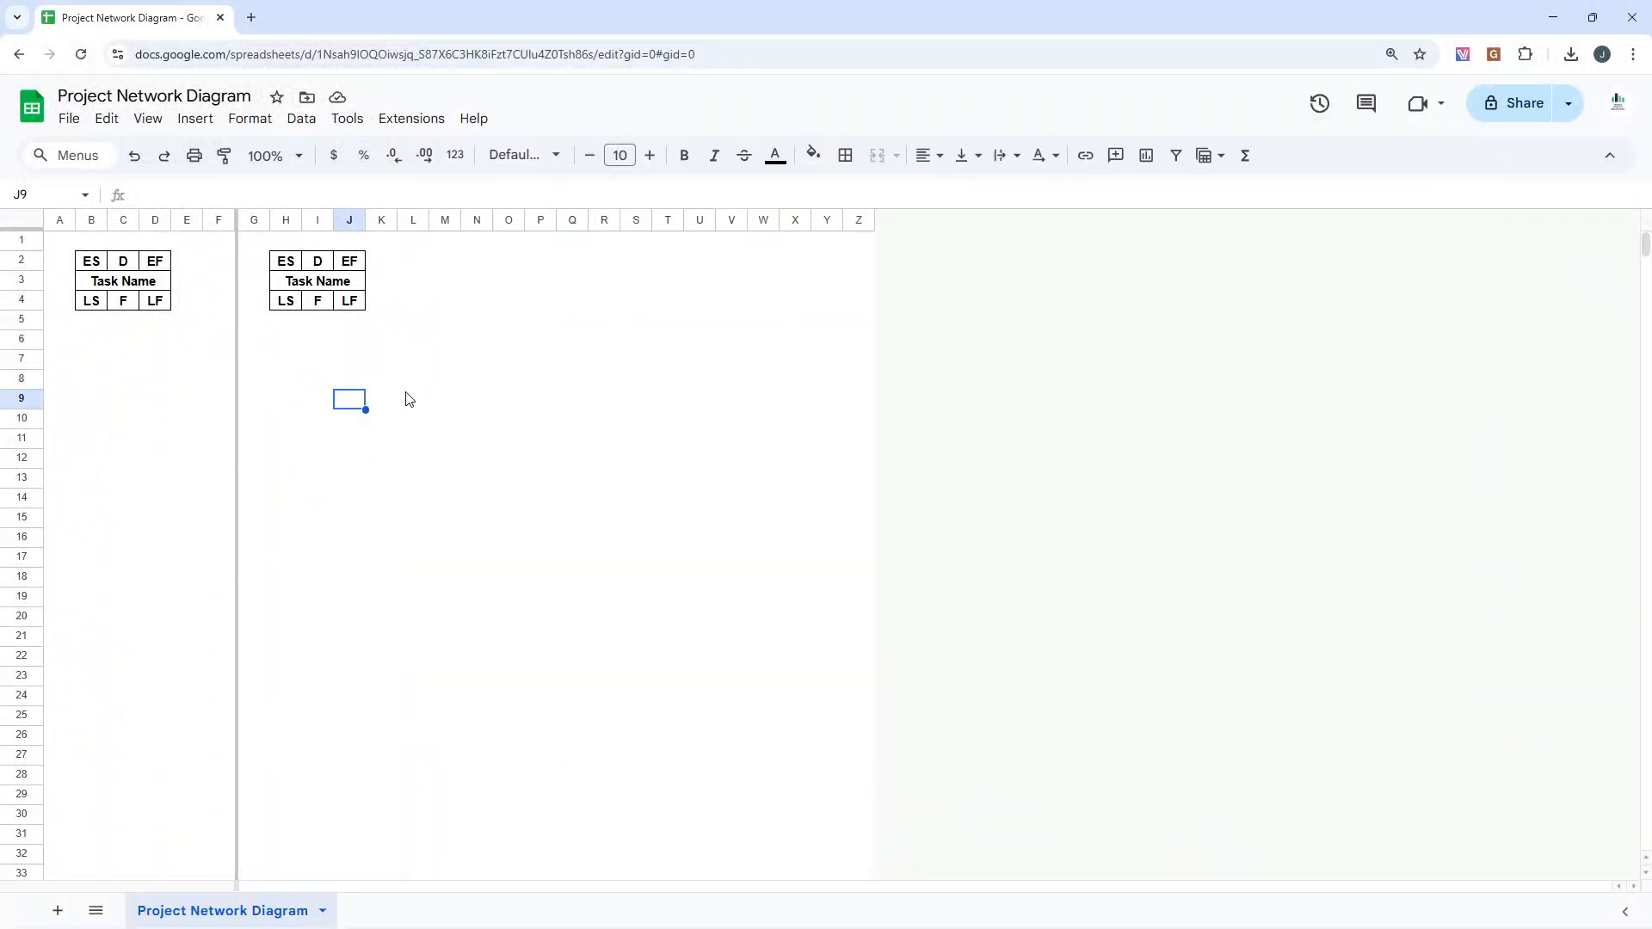
key("ctrl+v")
left_click_drag(401, 416, 509, 441)
left_click(561, 386)
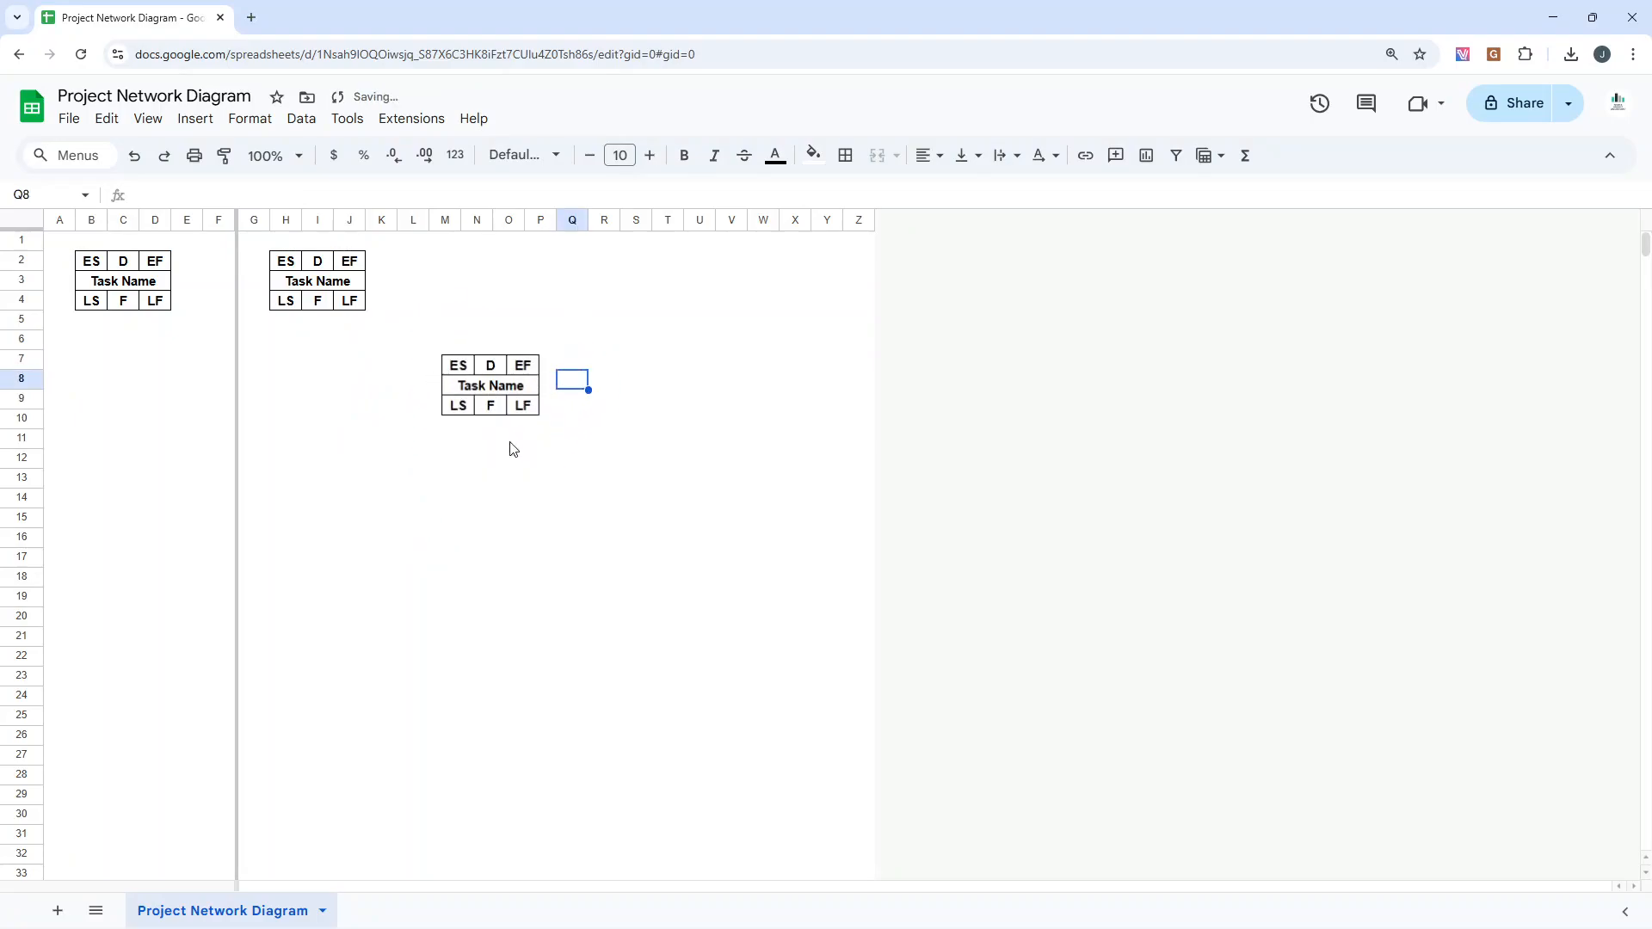
left_click(489, 366)
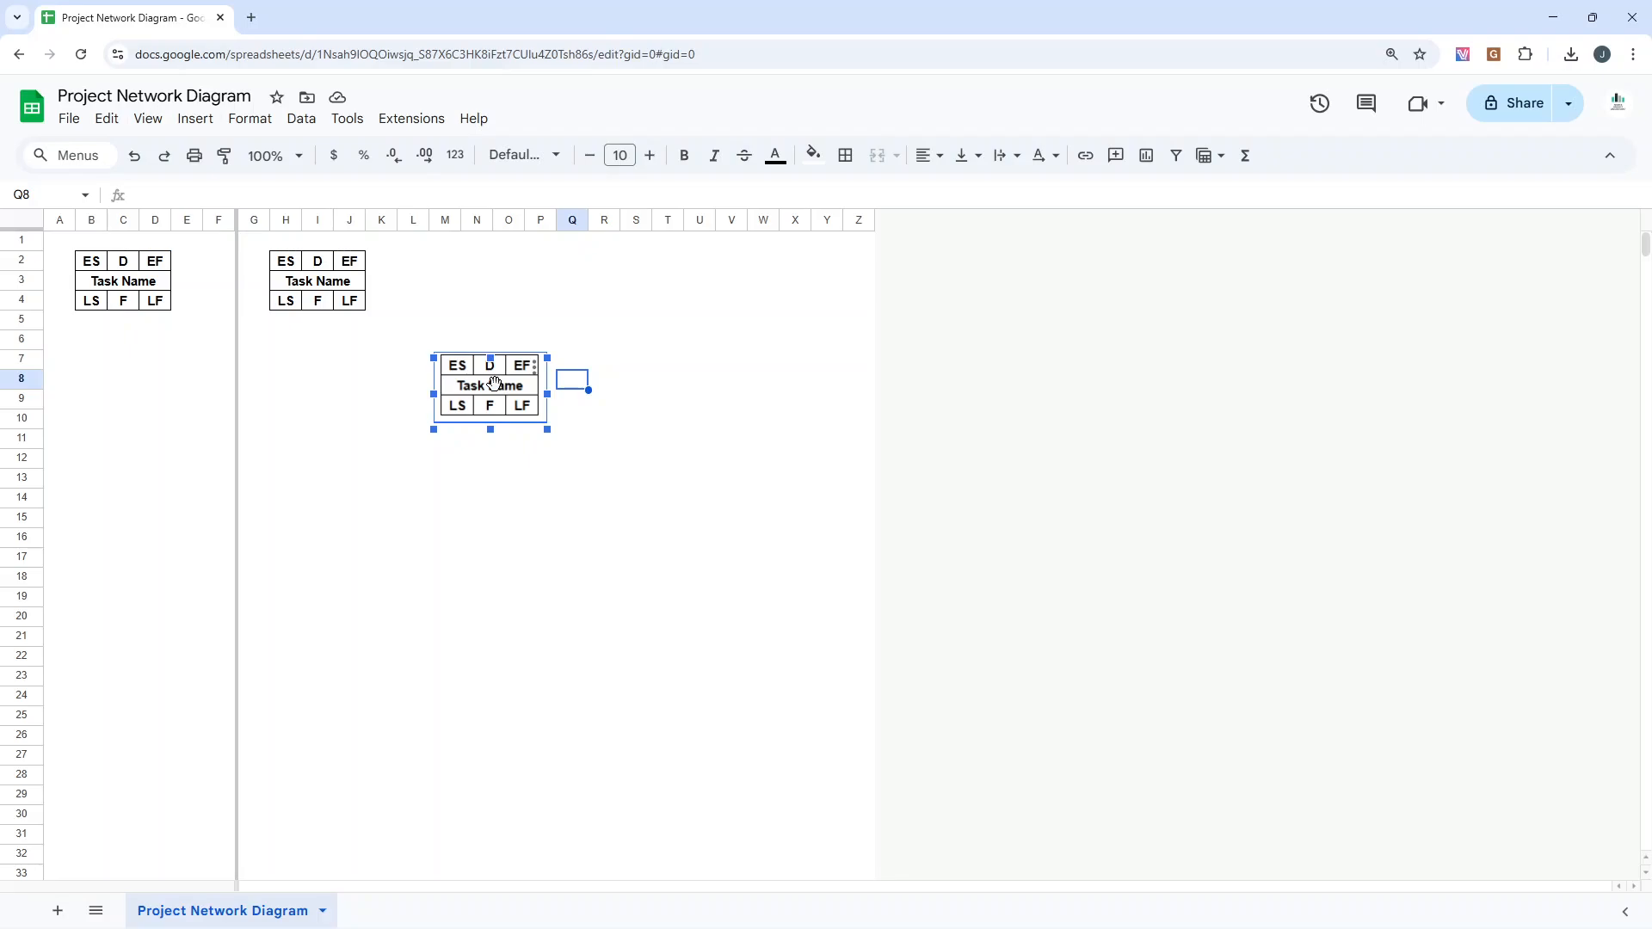
key("Delete")
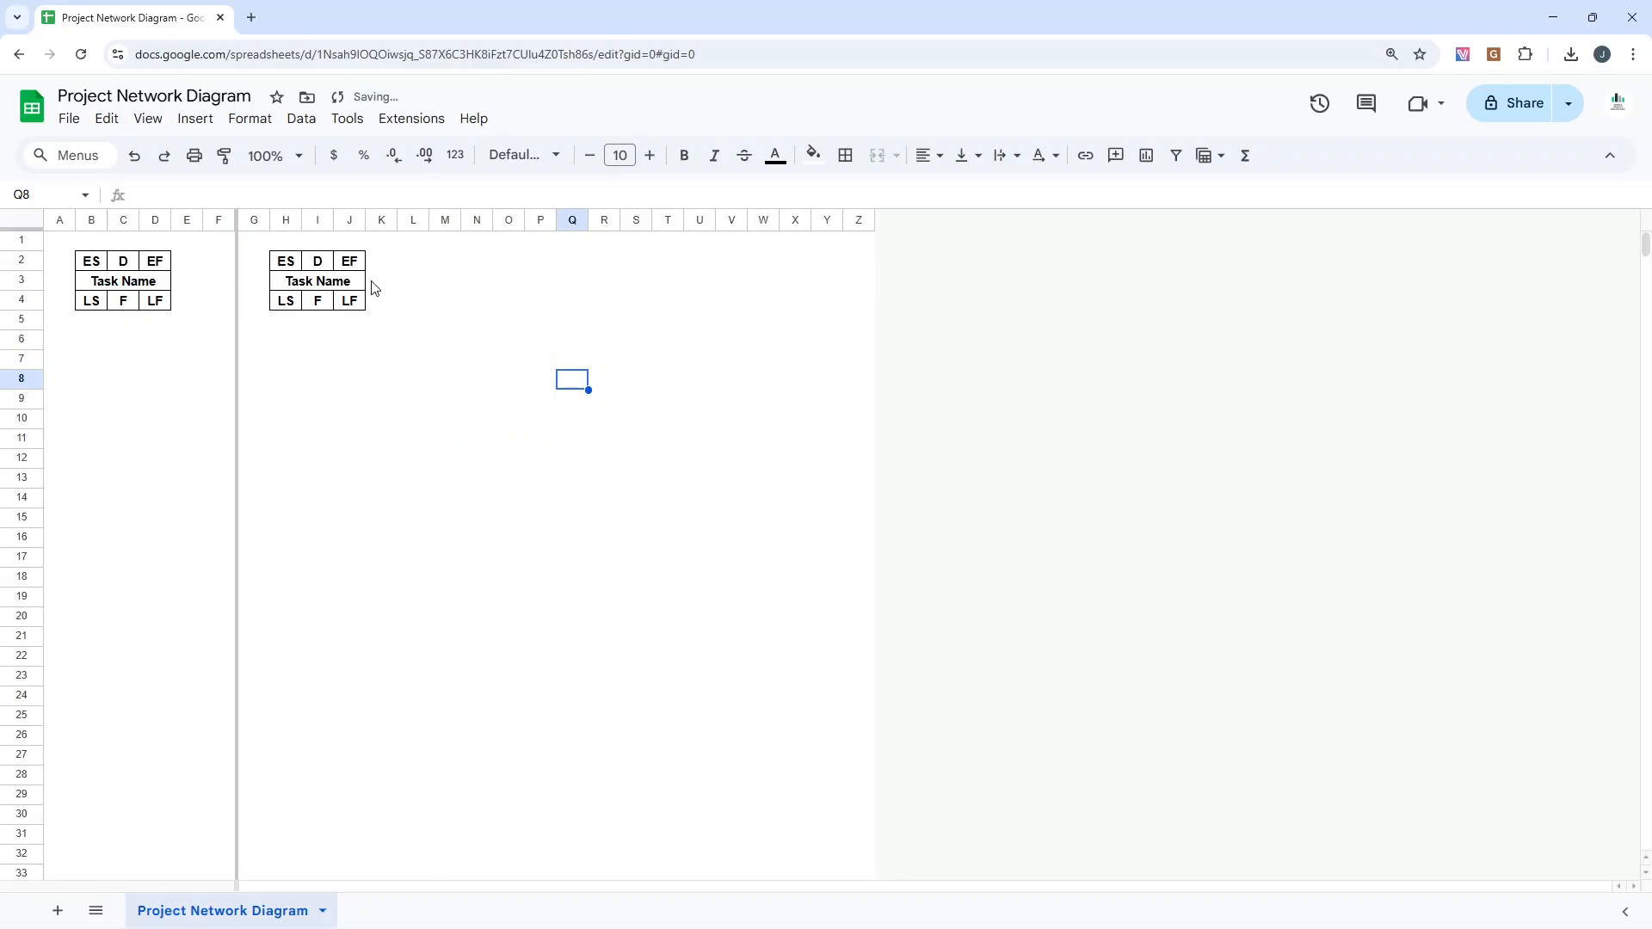
Step: Rename the copied block's merged cell H3 to "Task 1"
left_click(296, 287)
left_click(287, 270)
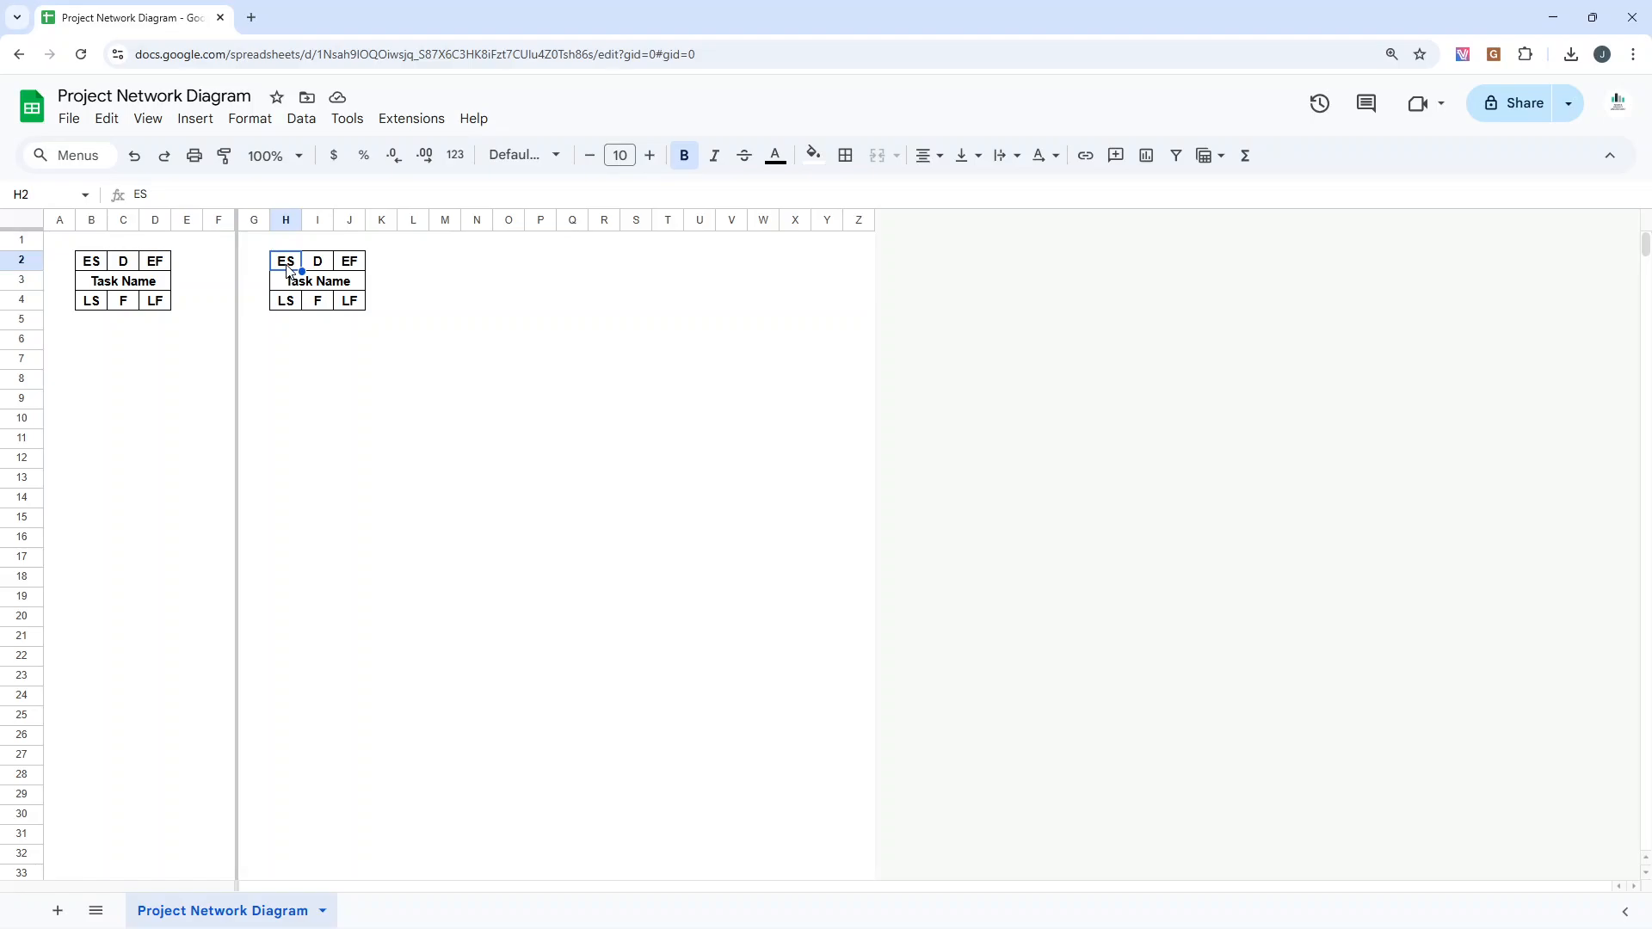
left_click(289, 275)
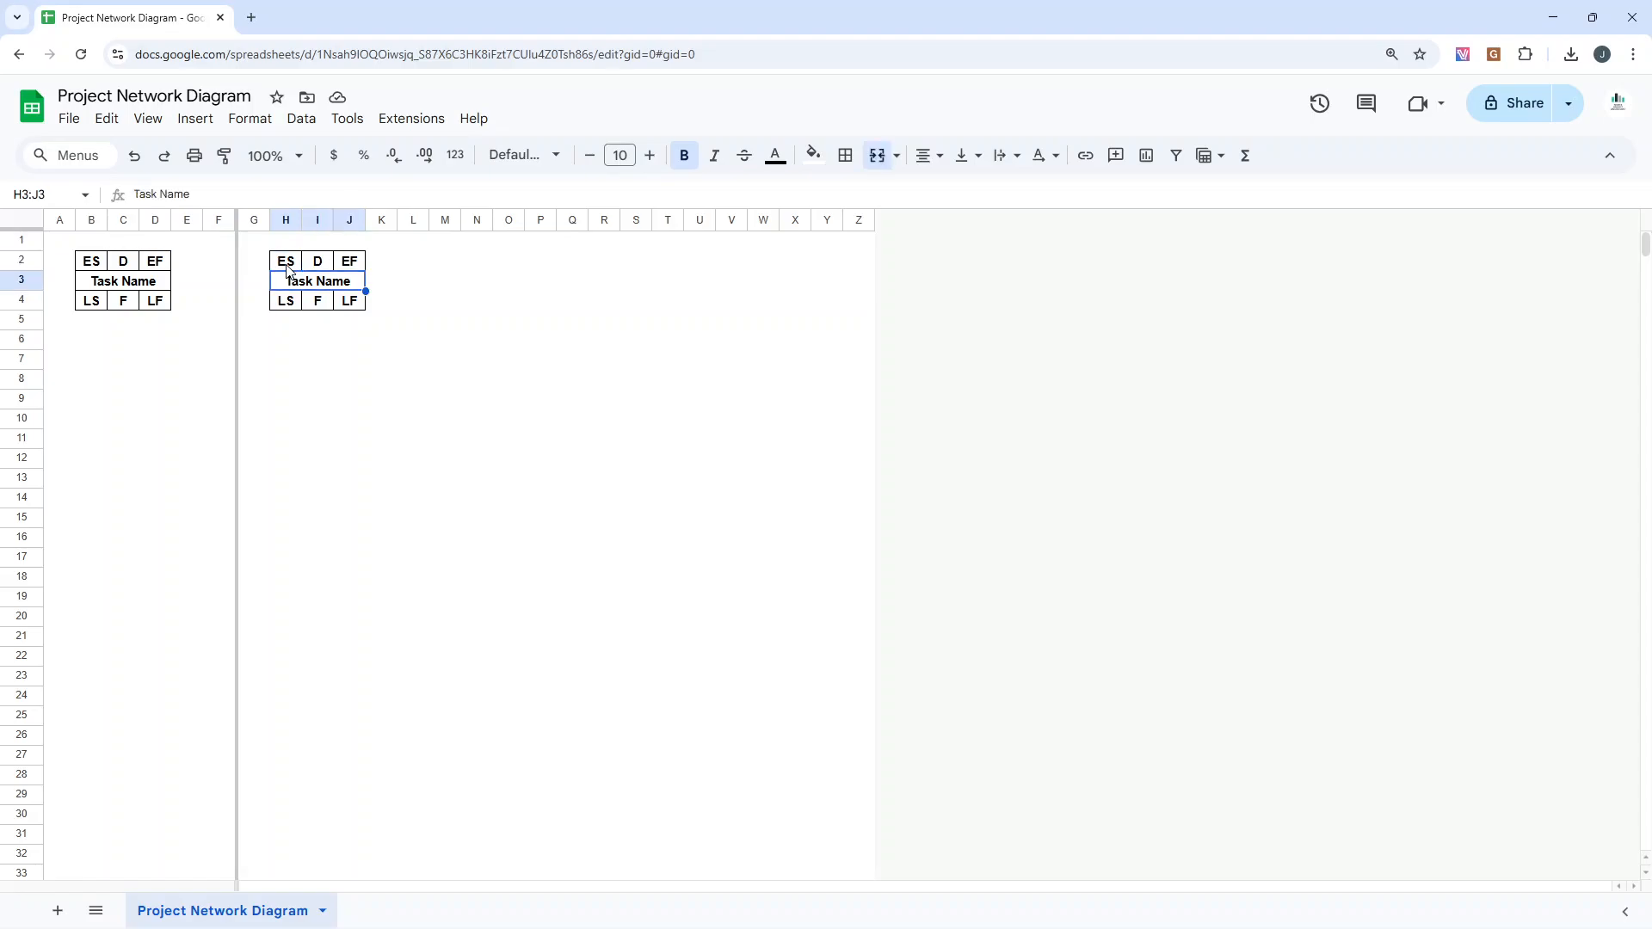
double_click(185, 194)
type("1")
key("Return")
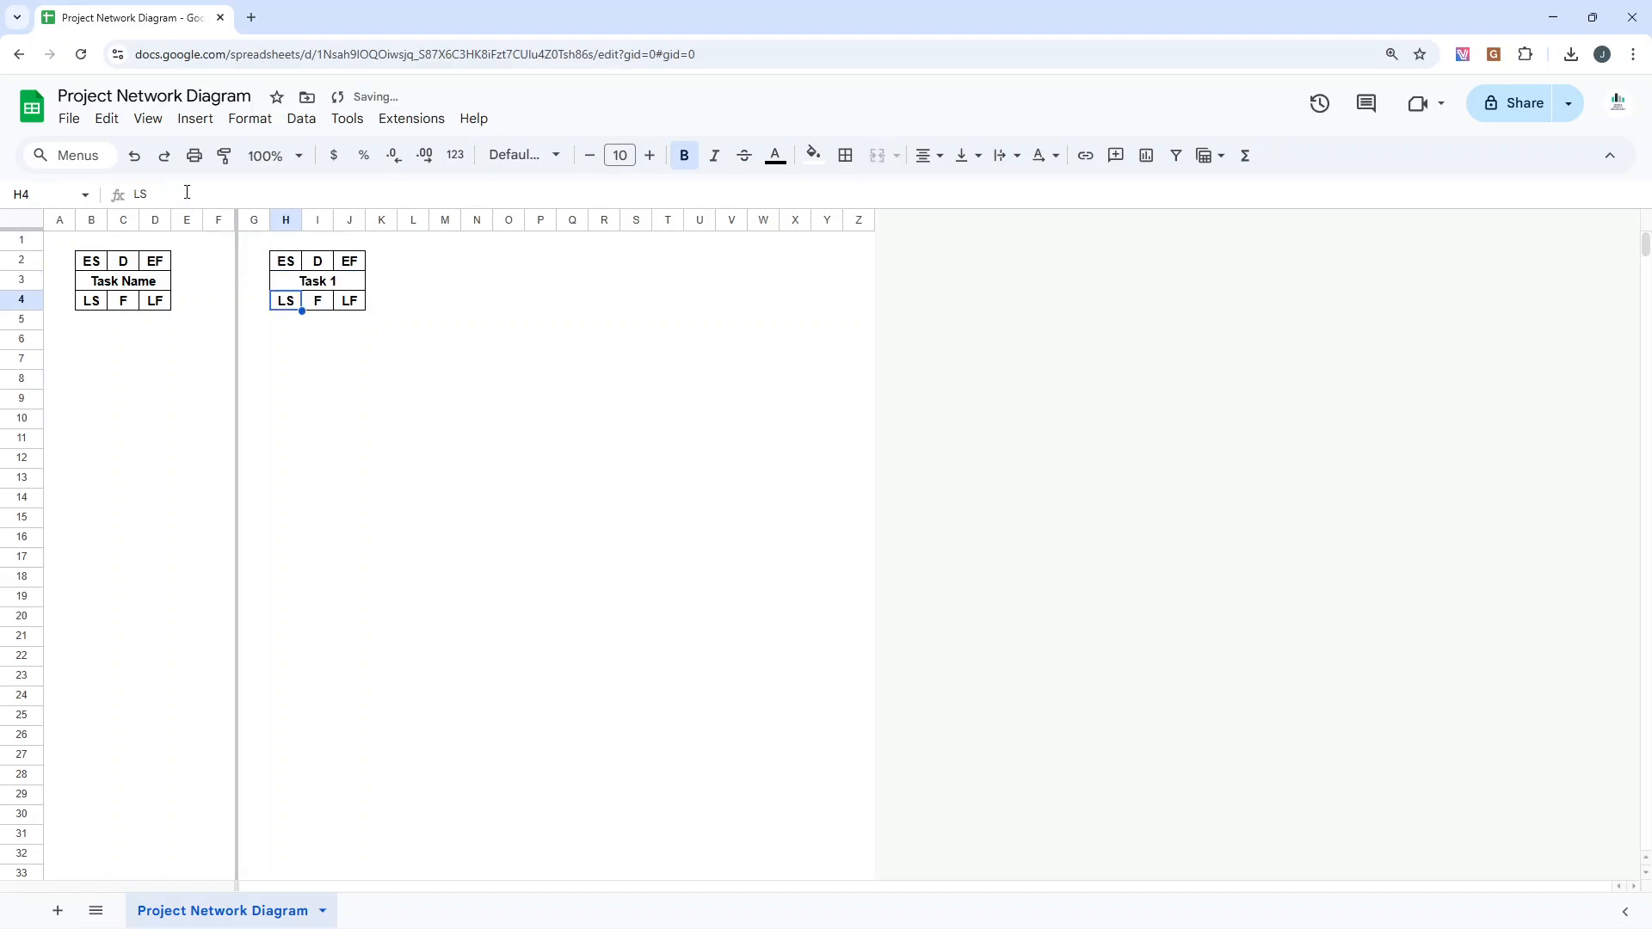
Step: Fill the top row of the Task 1 block with ES 1, D 4 and EF 6
left_click(283, 268)
type("1")
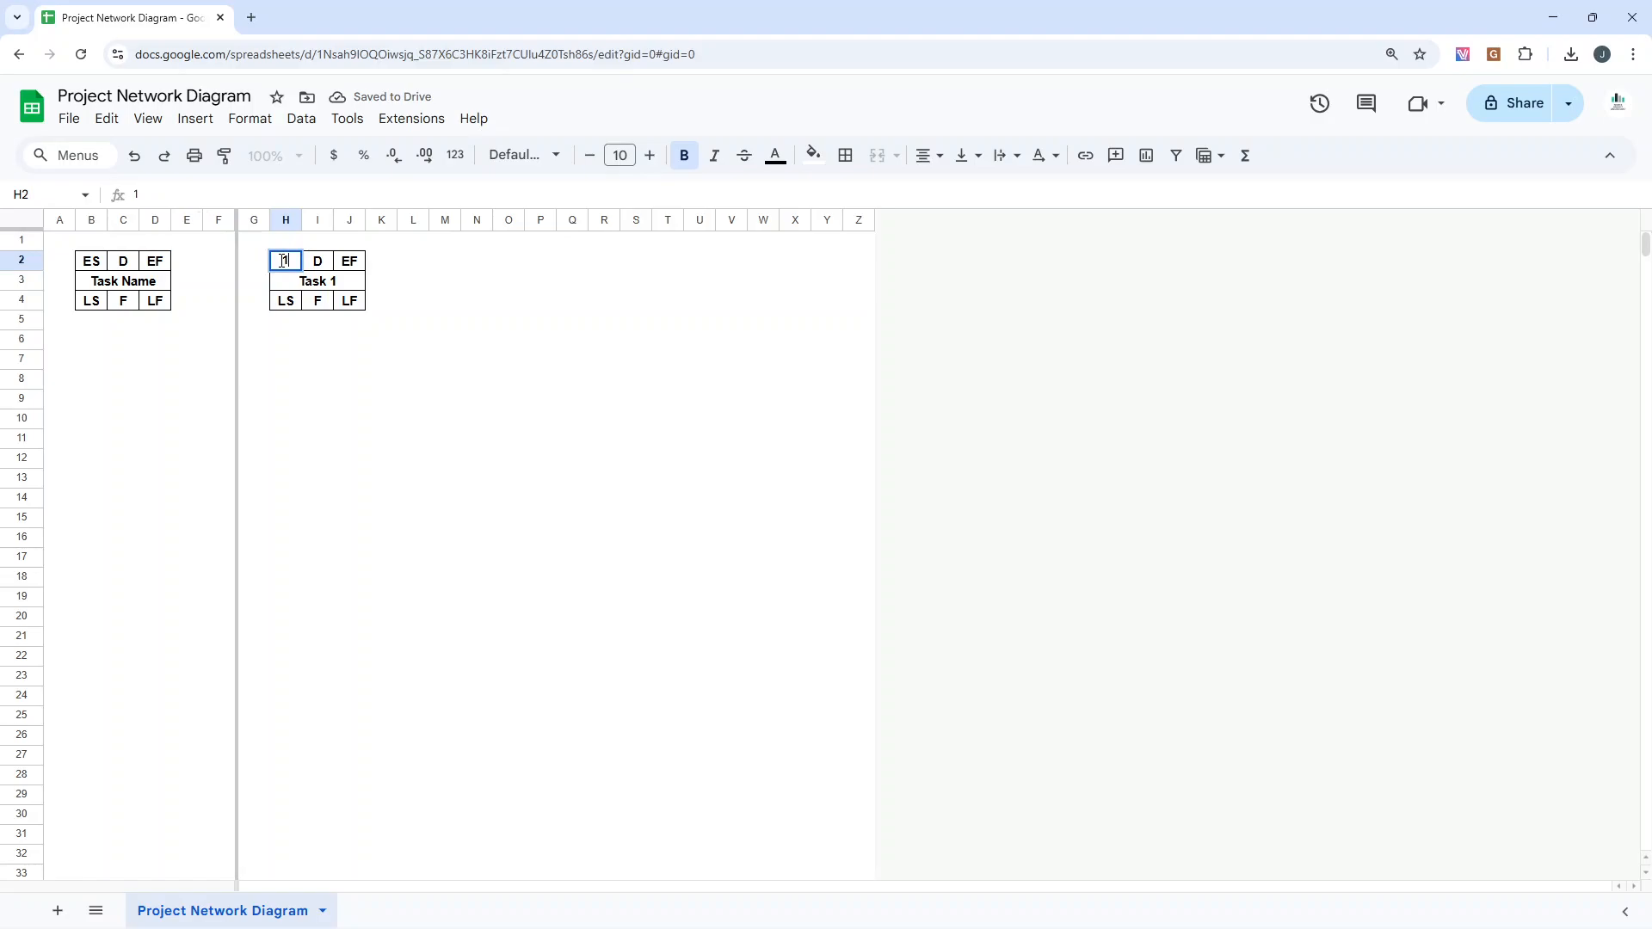
key("Tab")
type("4")
key("Tab")
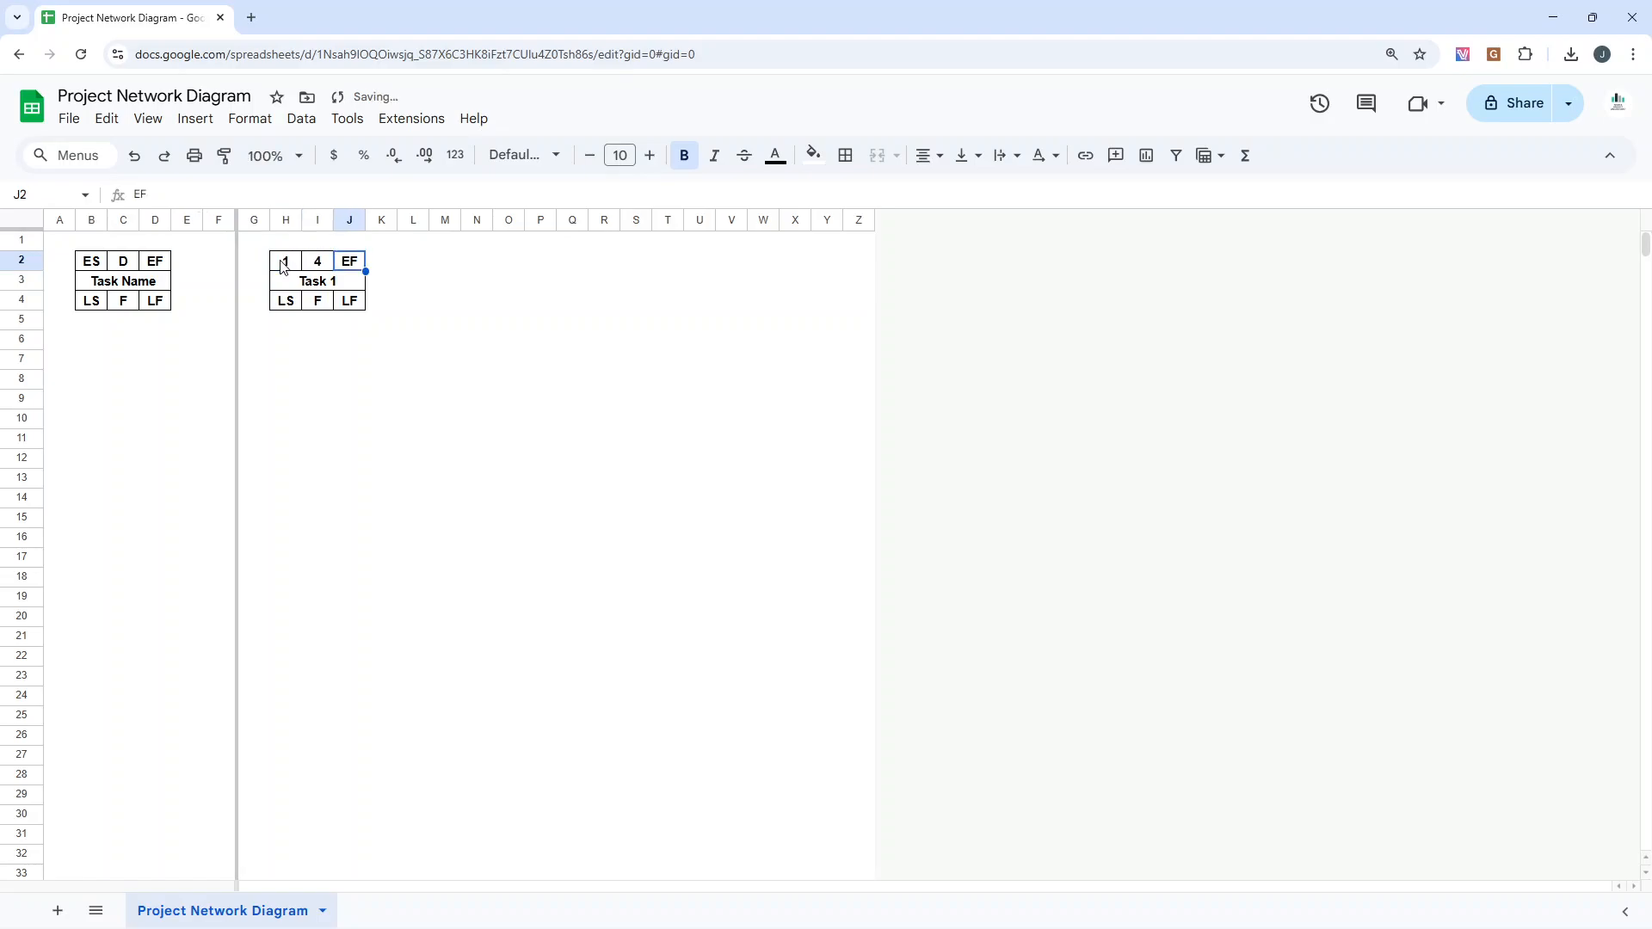
type("6")
key("Return")
Step: Clear the LS, F and LF labels from the bottom row of the Task 1 block
key("Down")
key("Left")
key("Delete")
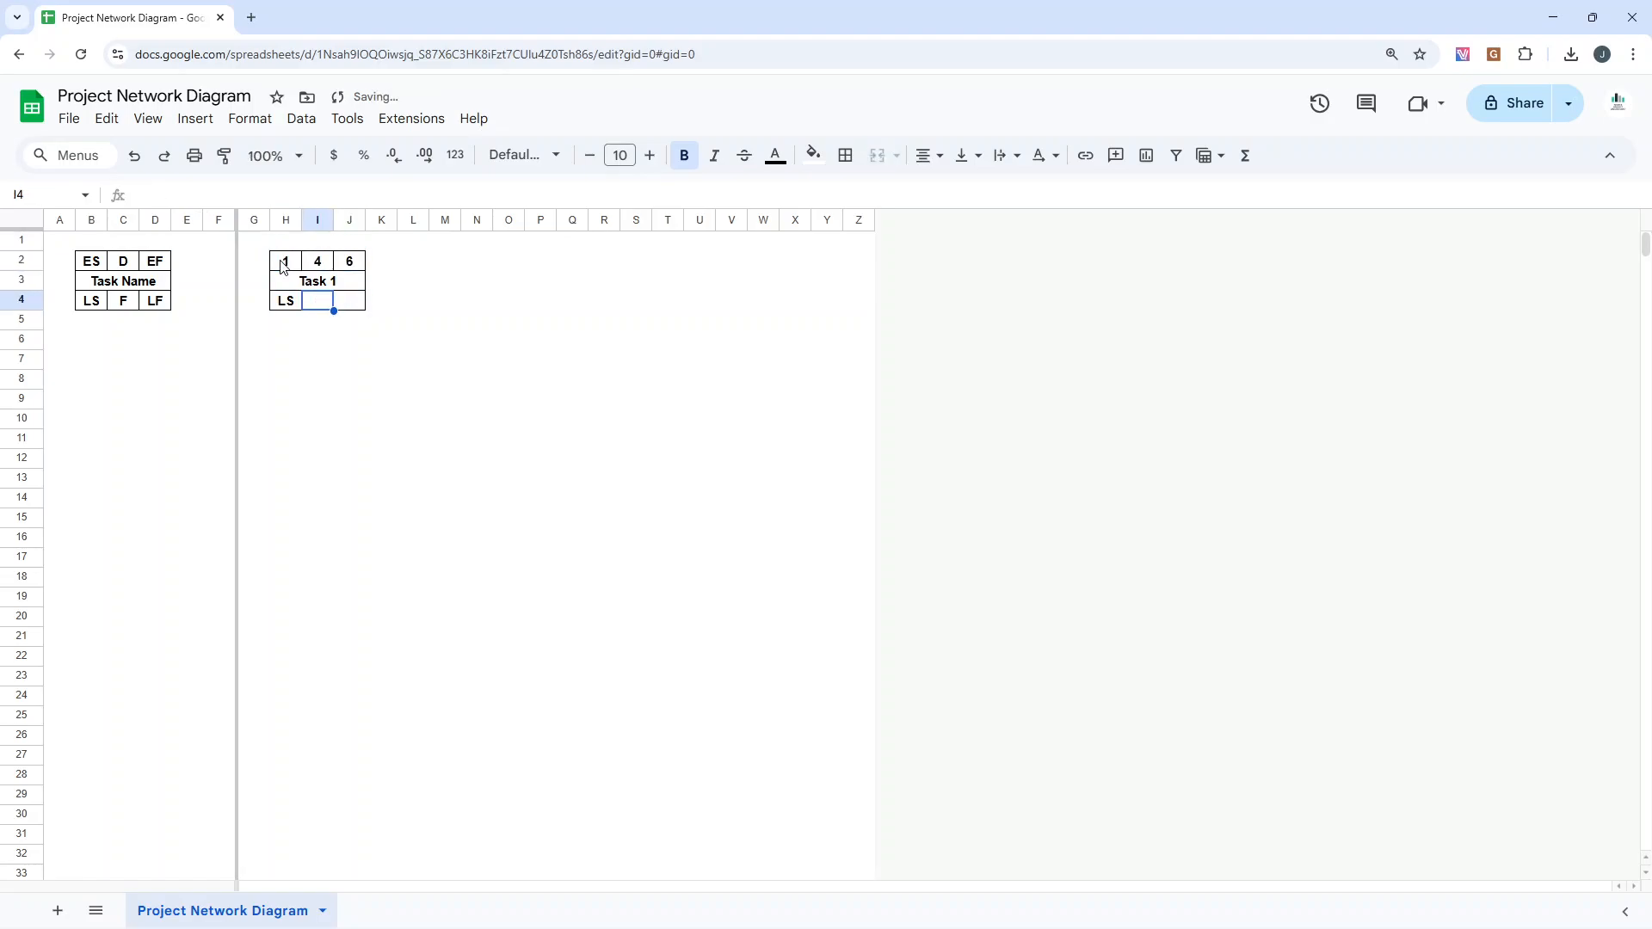
key("Left")
key("Delete")
key("Down")
left_click(458, 389)
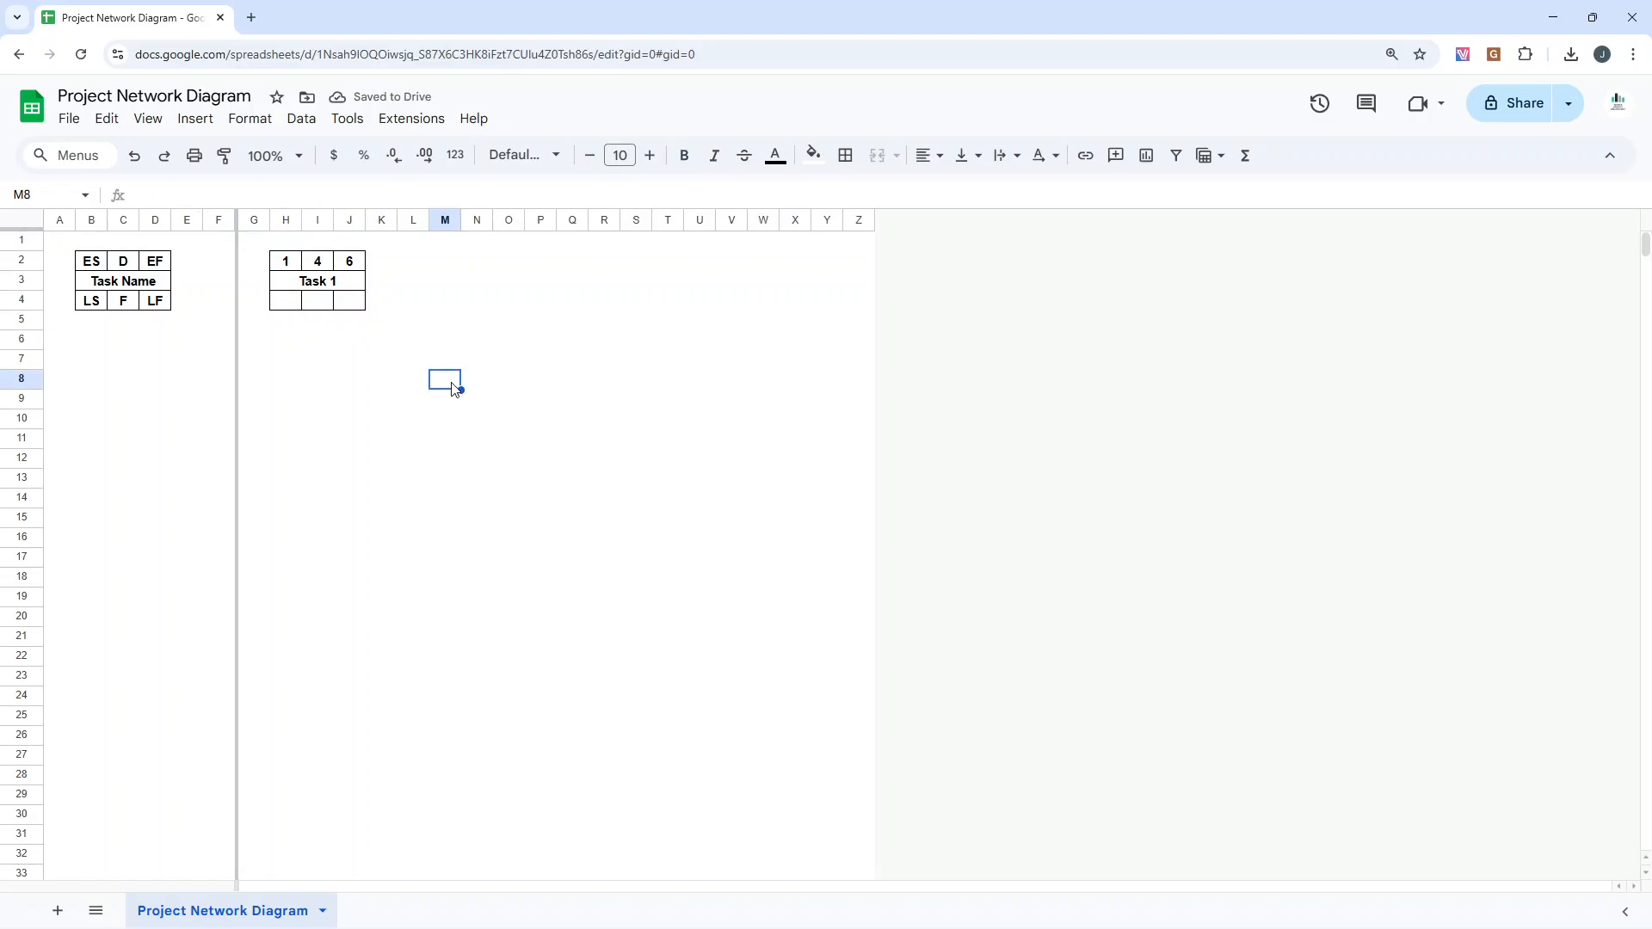
Step: Copy the Task 1 block H2:J4 to cell L2 and rename the copy "Task 2"
left_click_drag(276, 262, 349, 311)
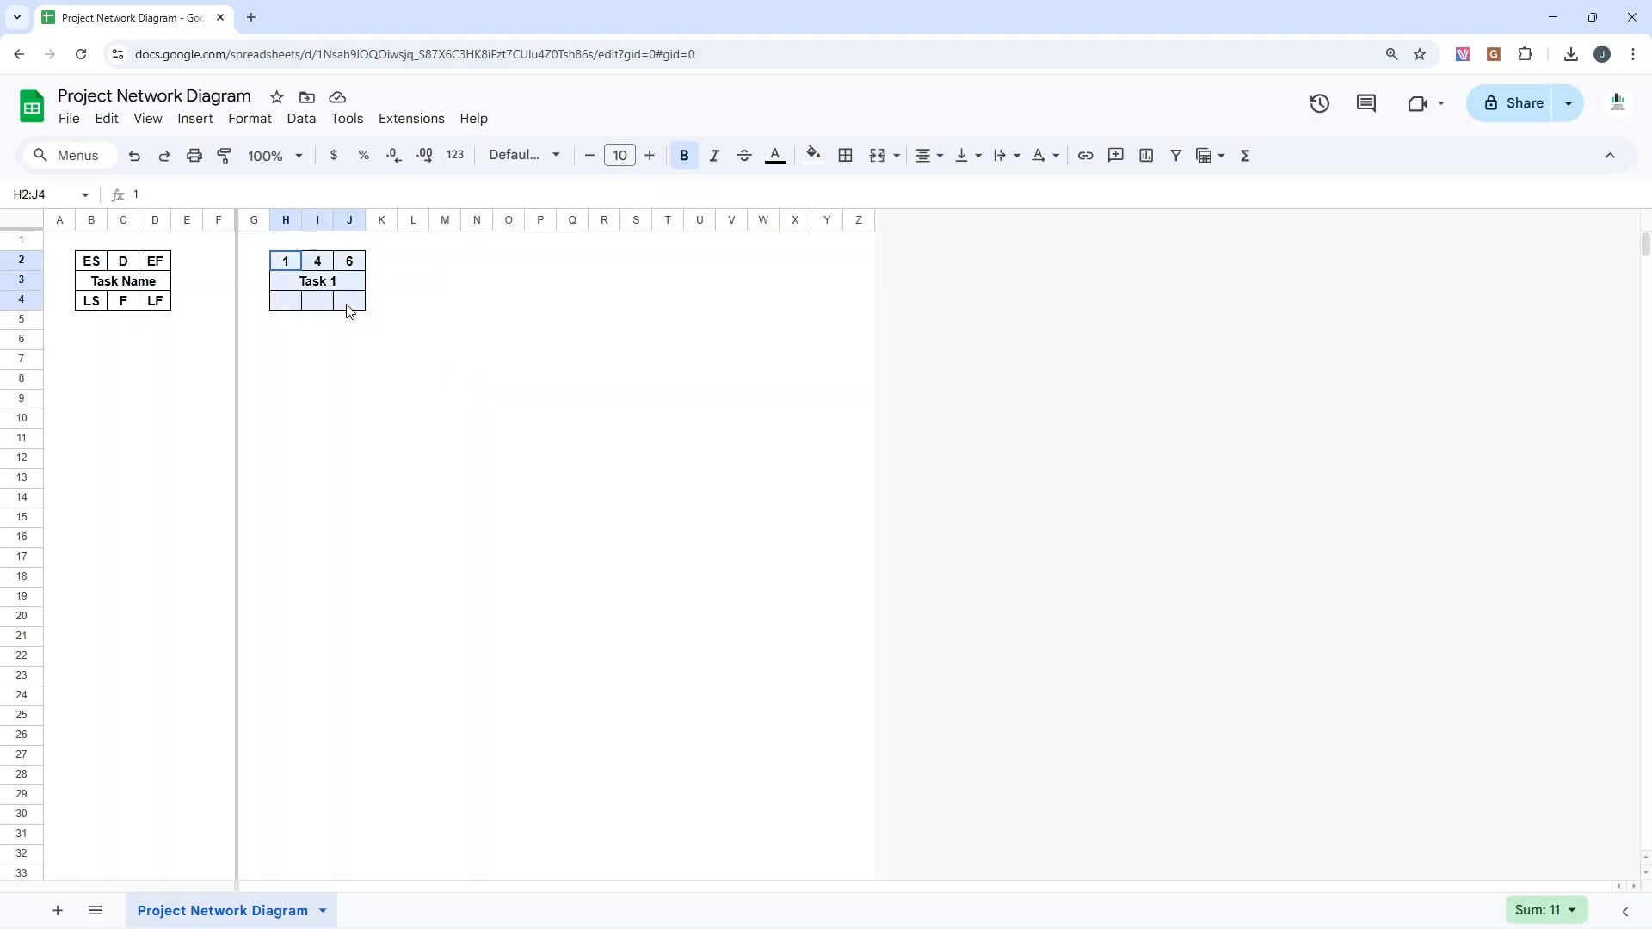
key("ctrl+c")
left_click(420, 266)
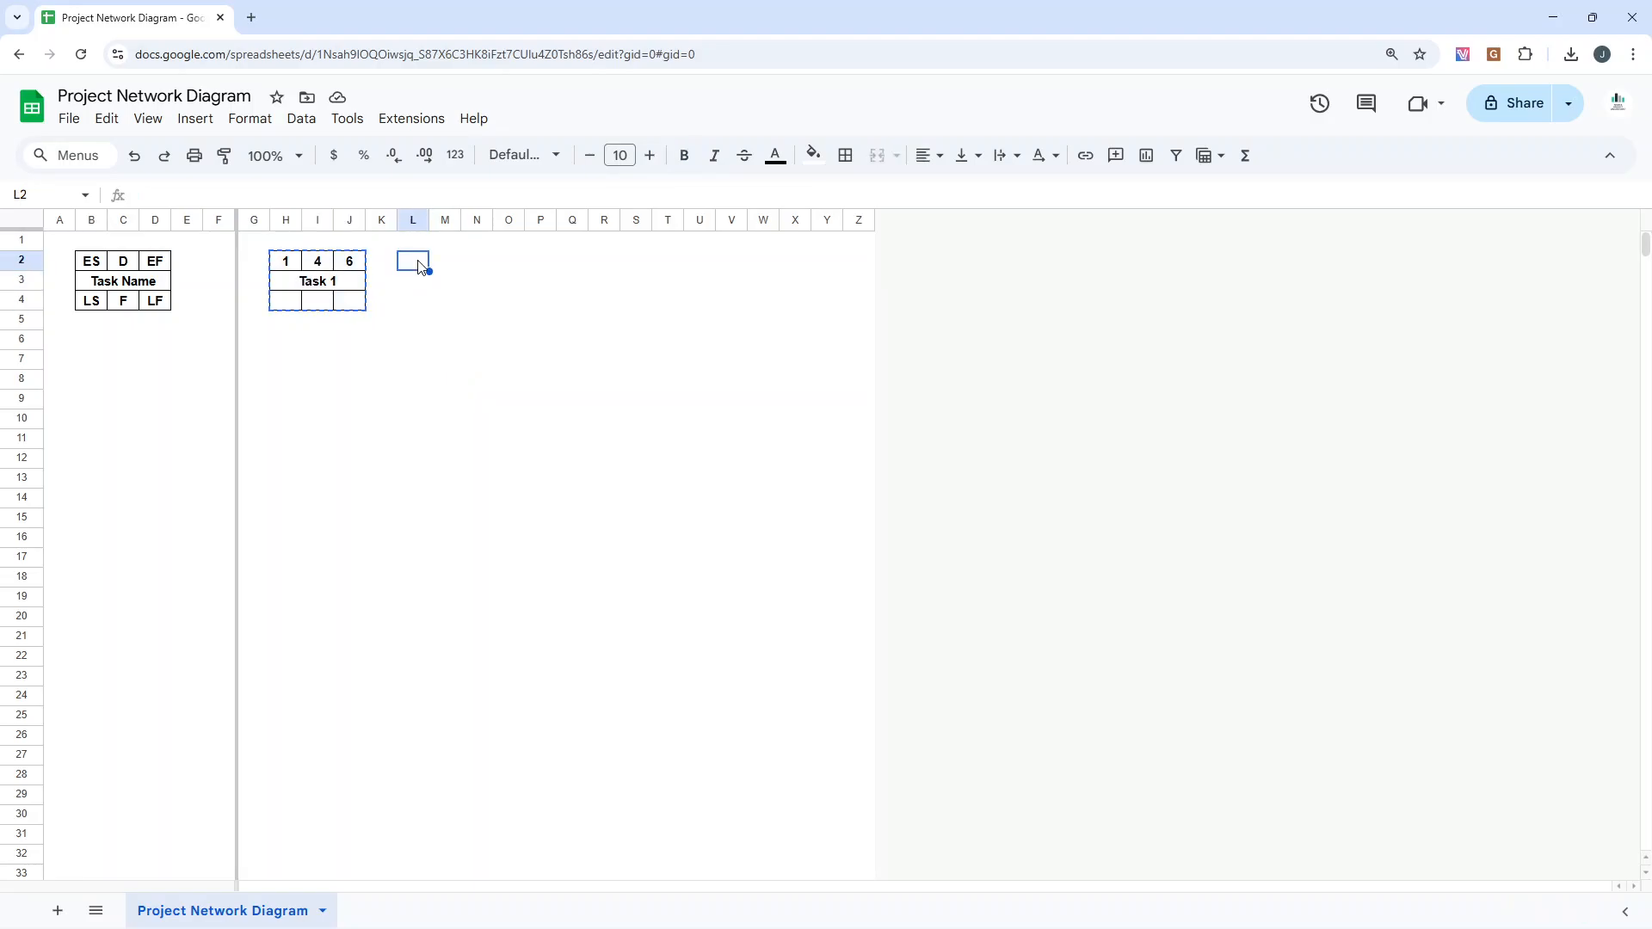
key("ctrl+v")
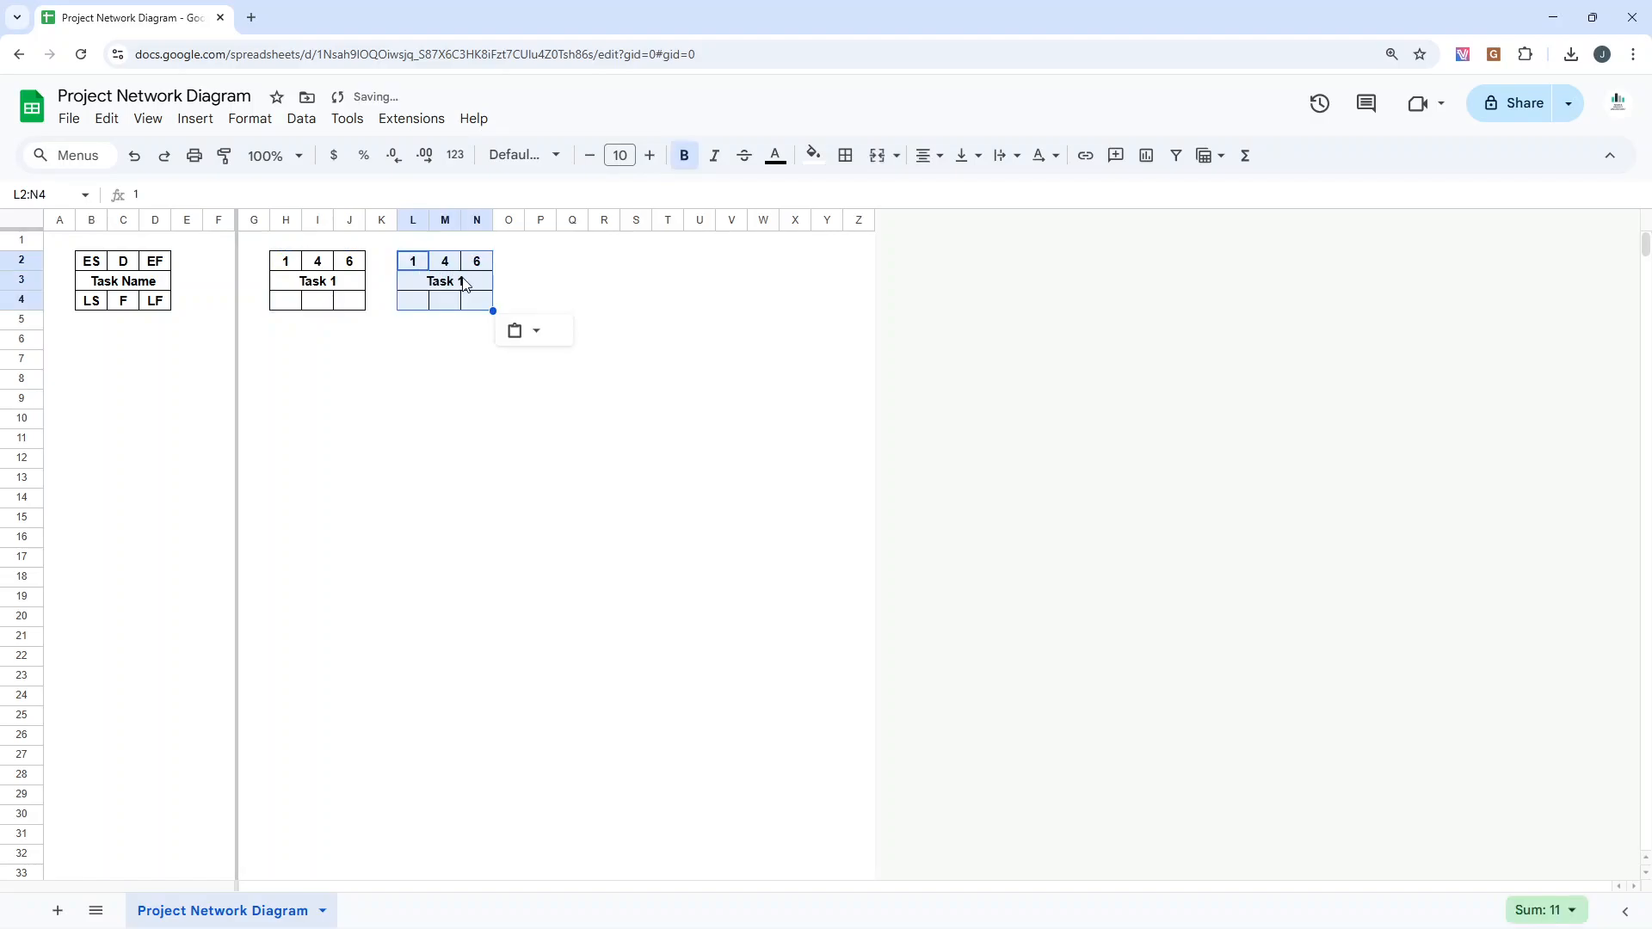
left_click(465, 280)
key("BackSpace")
type("2")
key("Return")
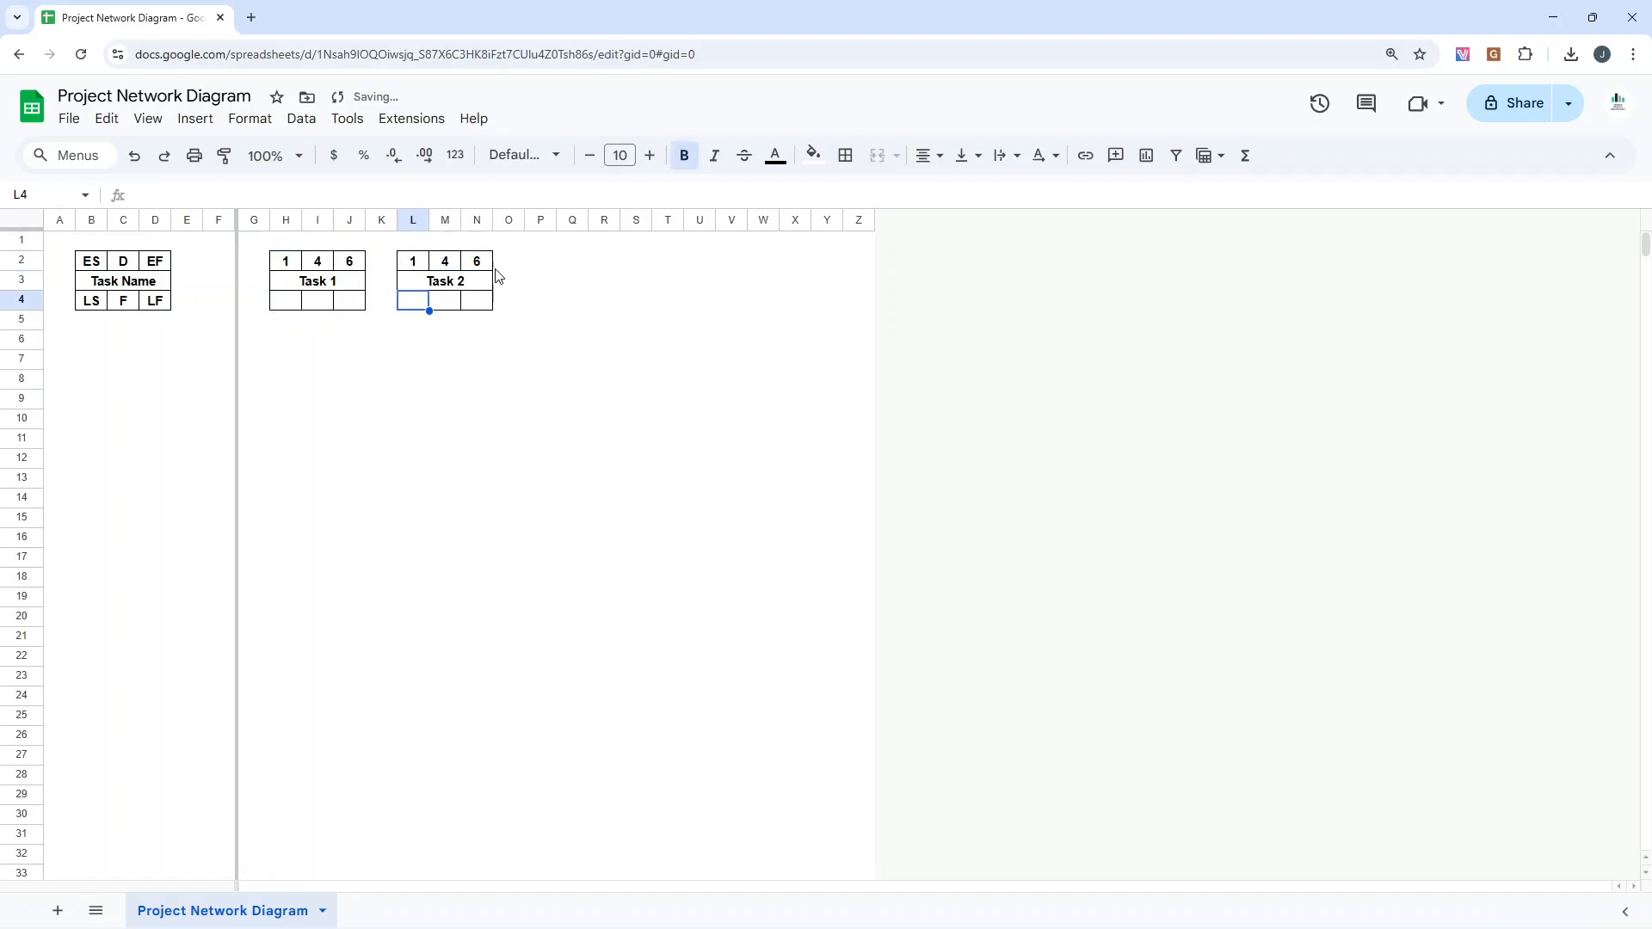
Step: Paste another copy of the task block at cell P2 and rename it "Task 3"
left_click(543, 267)
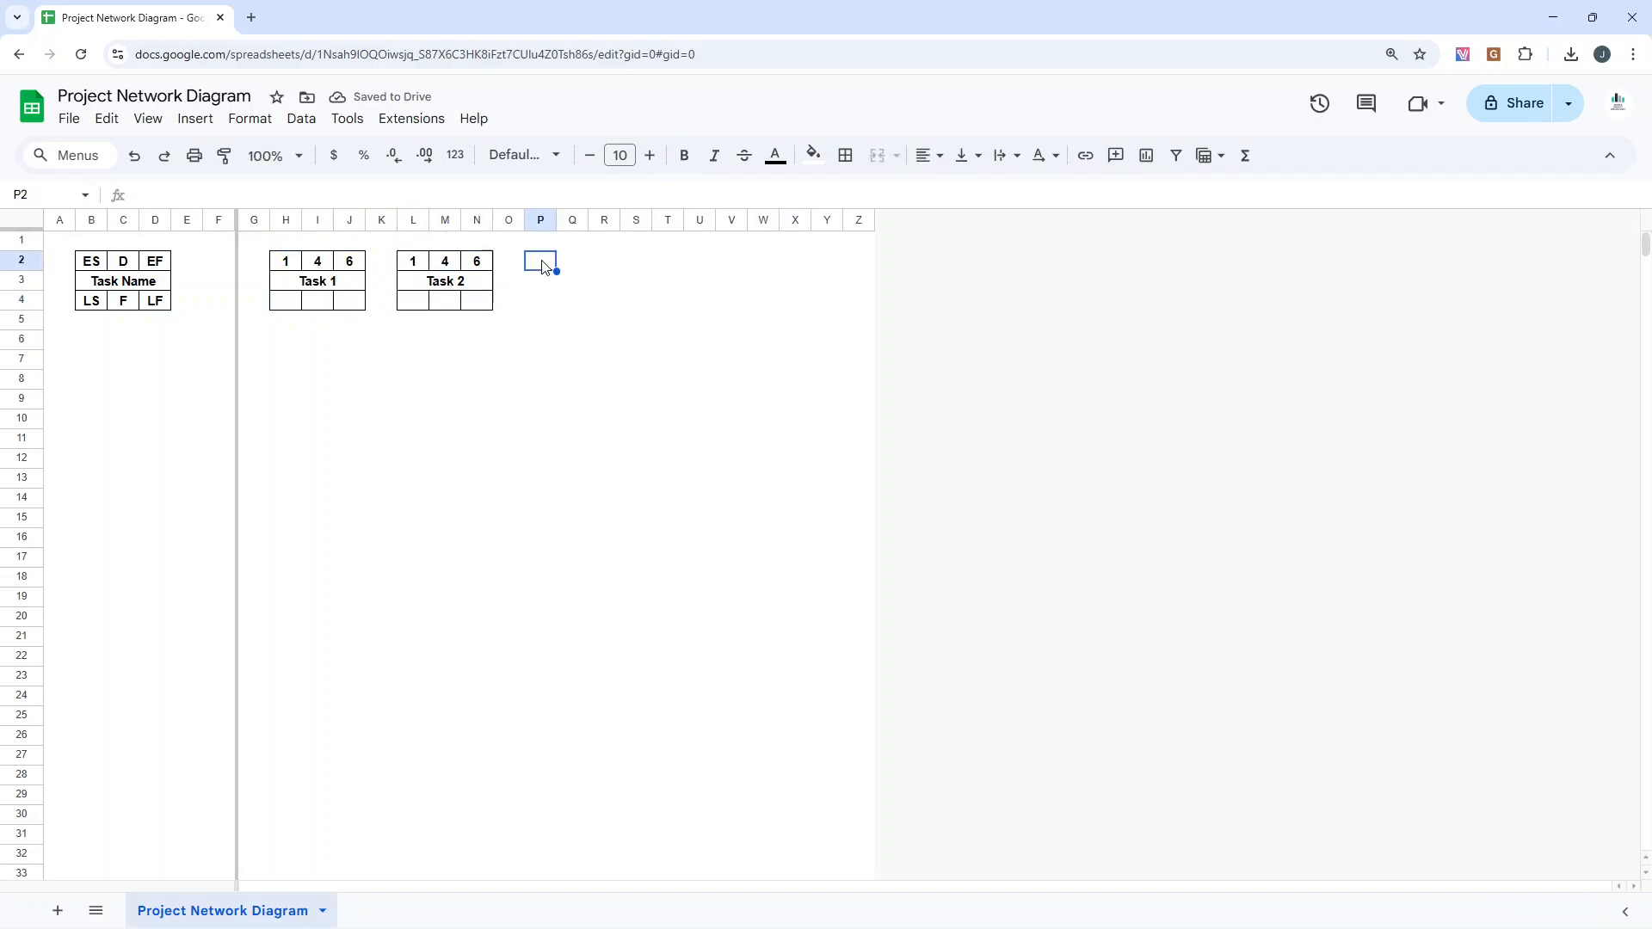
key("ctrl+v")
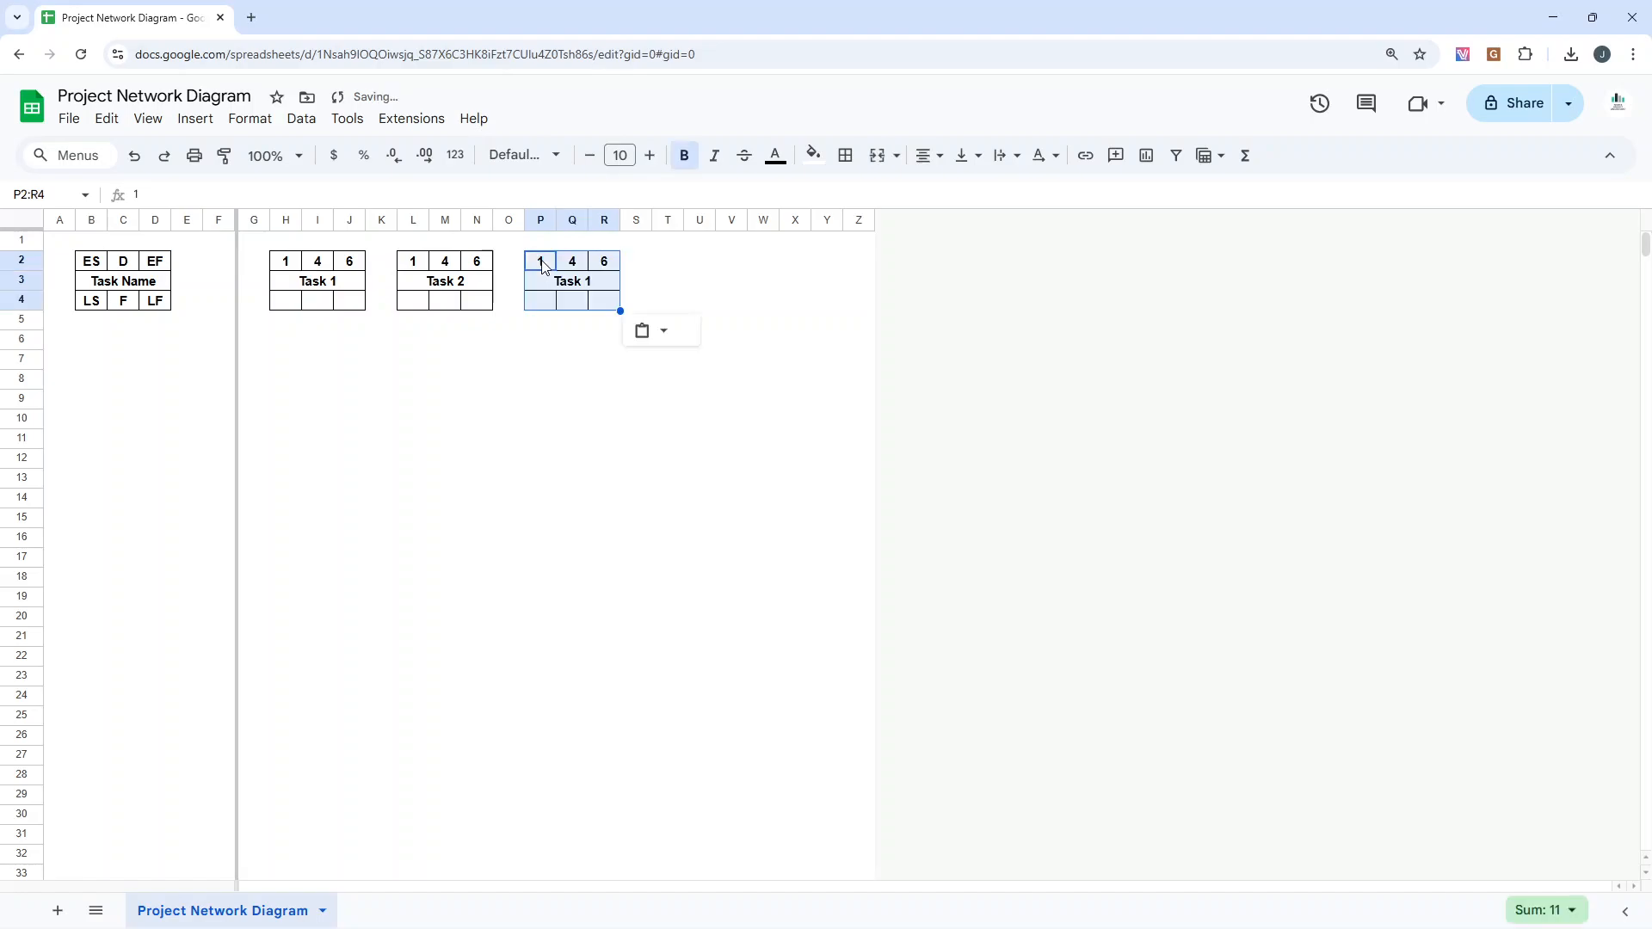
double_click(599, 280)
key("BackSpace")
type("3")
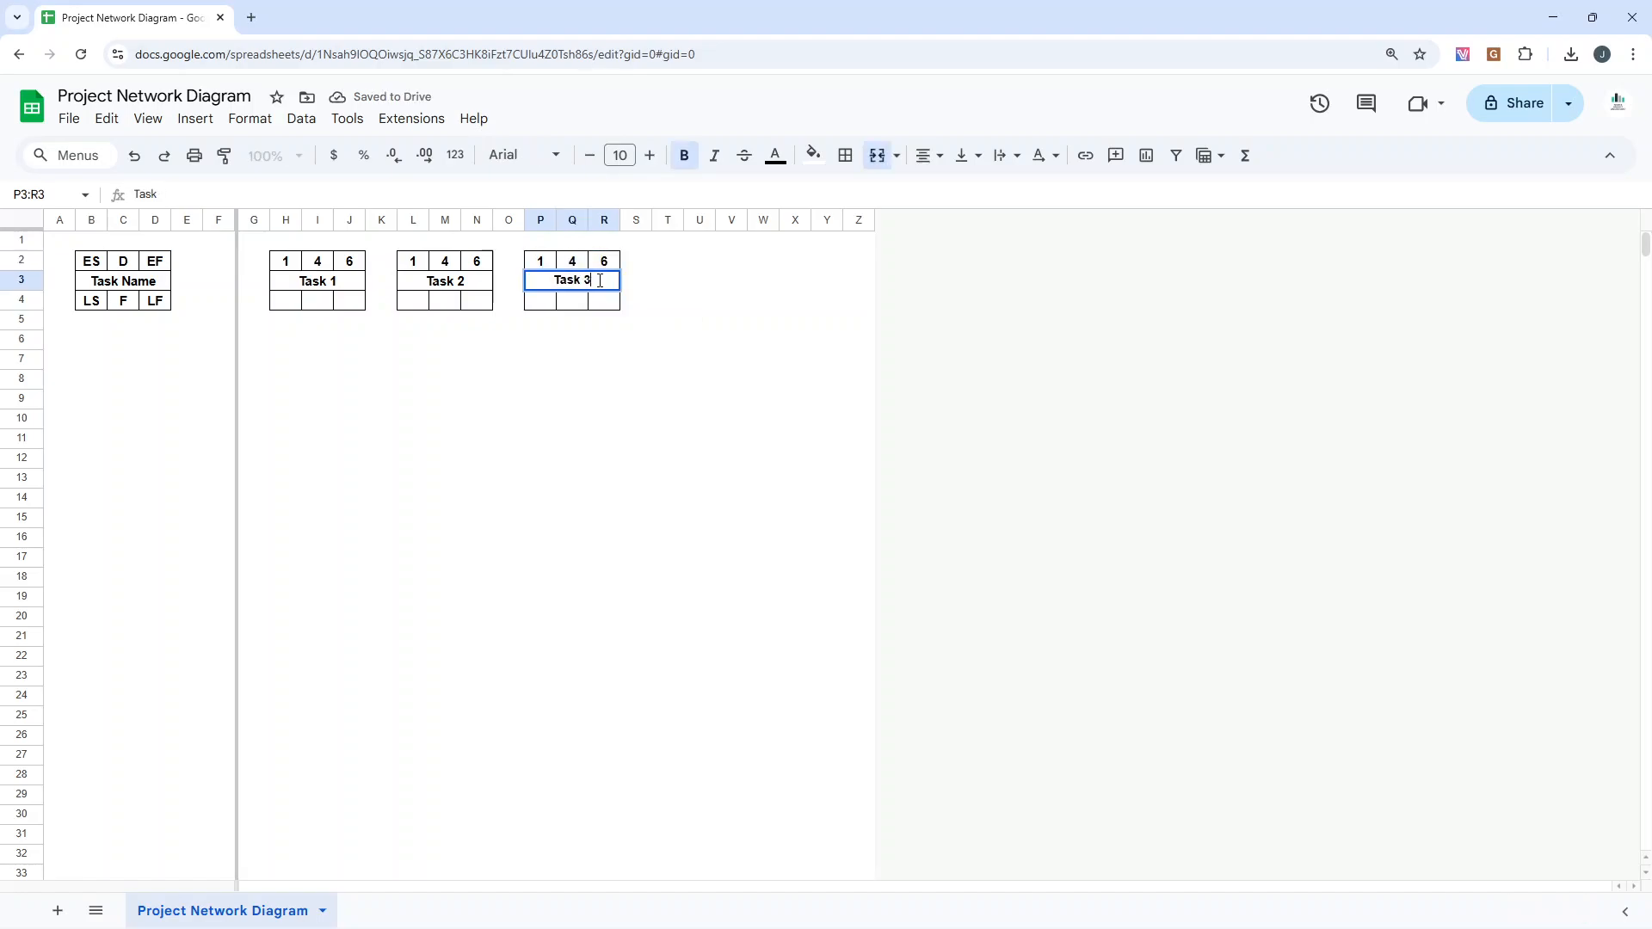
key("Return")
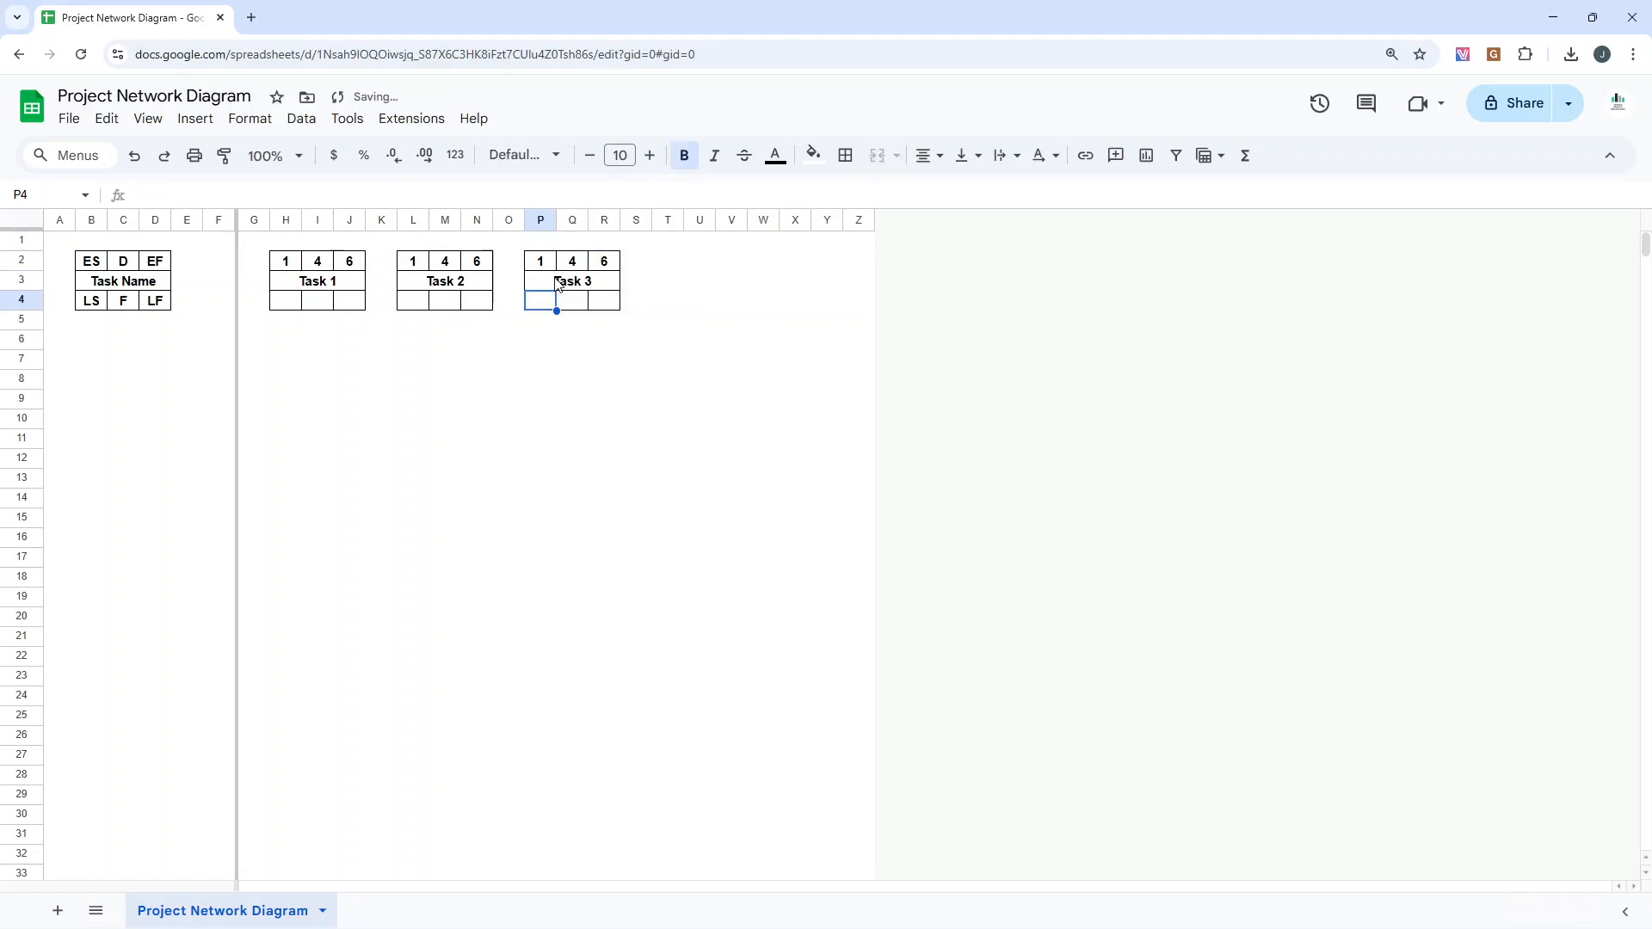
Step: Copy the Task 3 block P2:R4 to cell P6 beneath it and rename the copy "Task 4"
left_click_drag(534, 265, 602, 306)
left_click(556, 341)
key("ctrl+v")
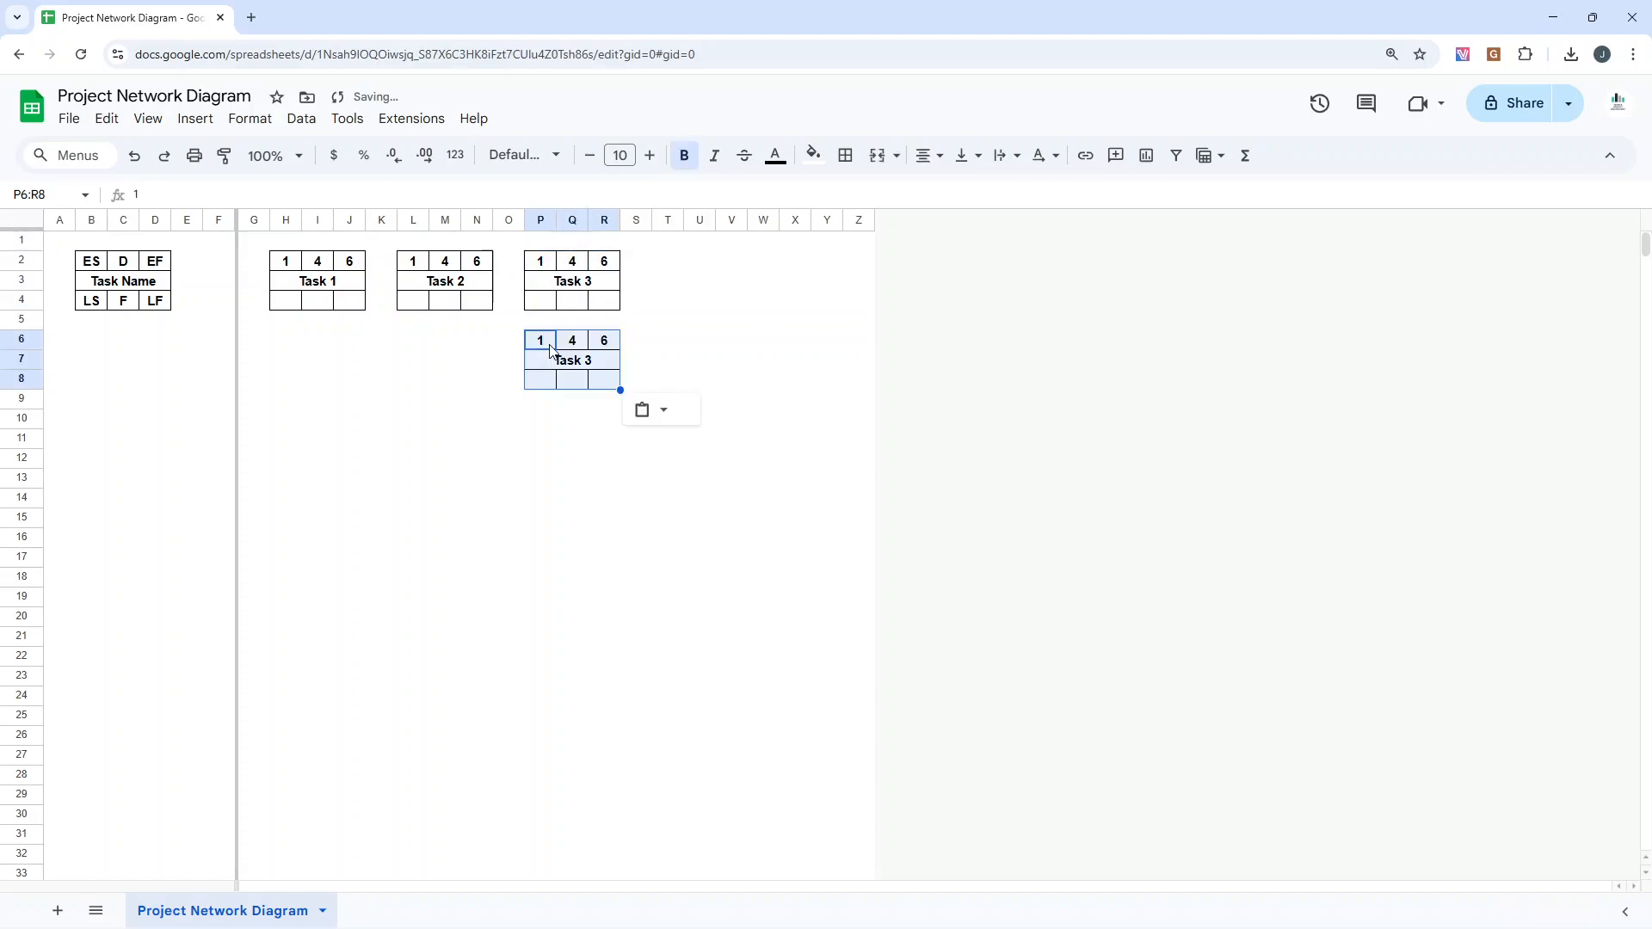
left_click(593, 362)
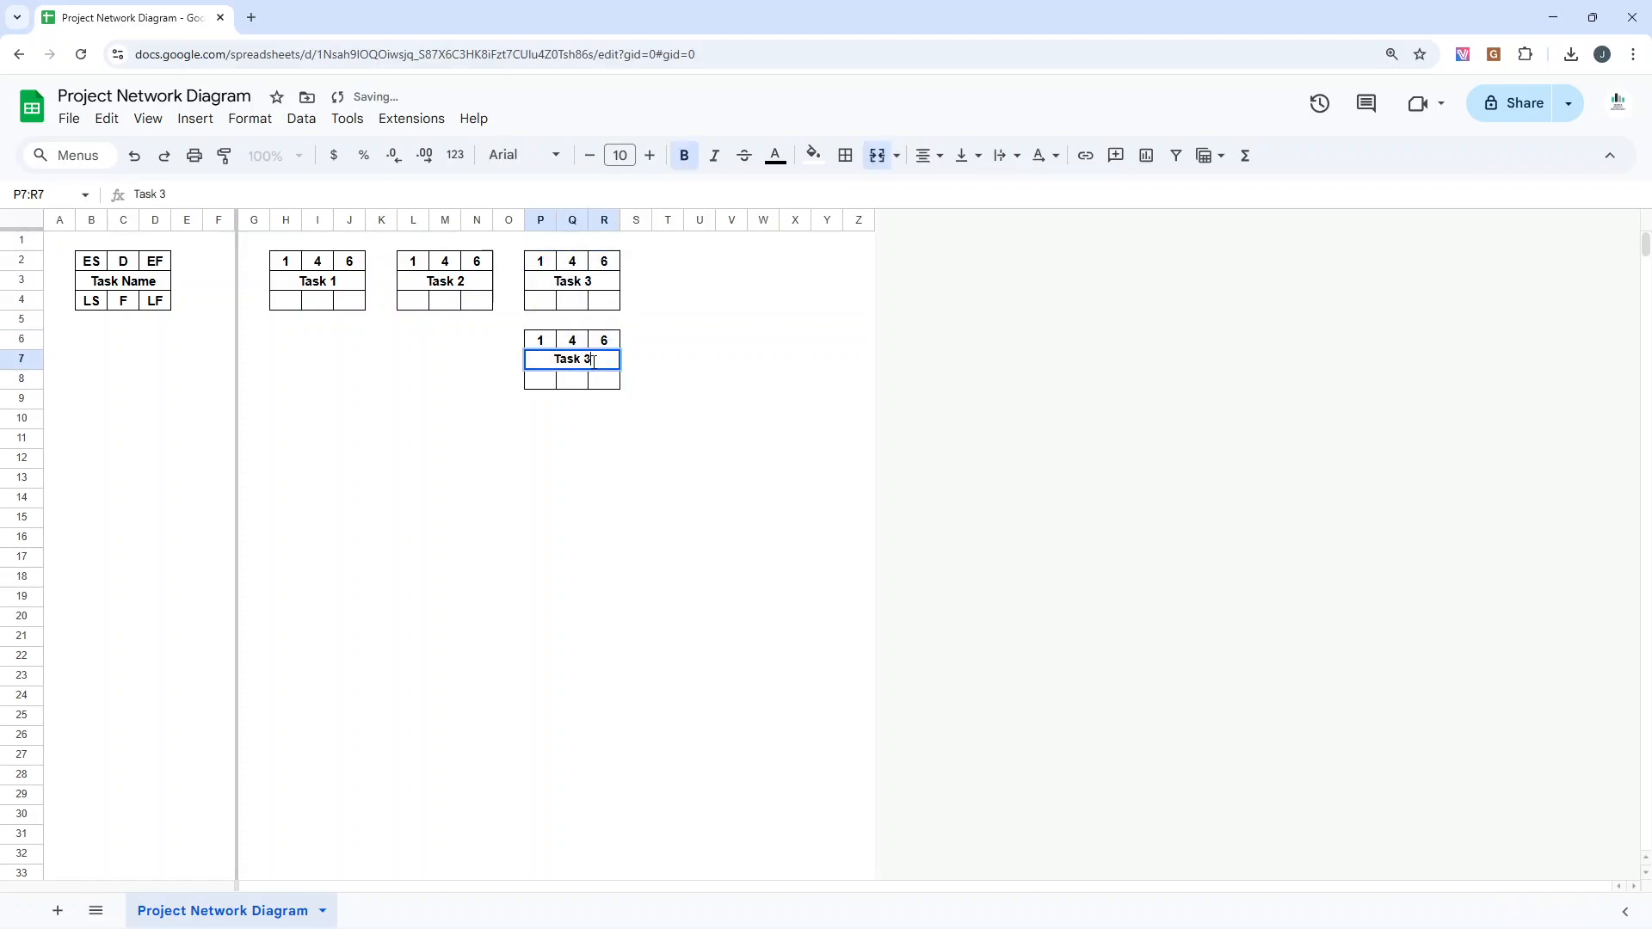
type("Task 4")
key("Return")
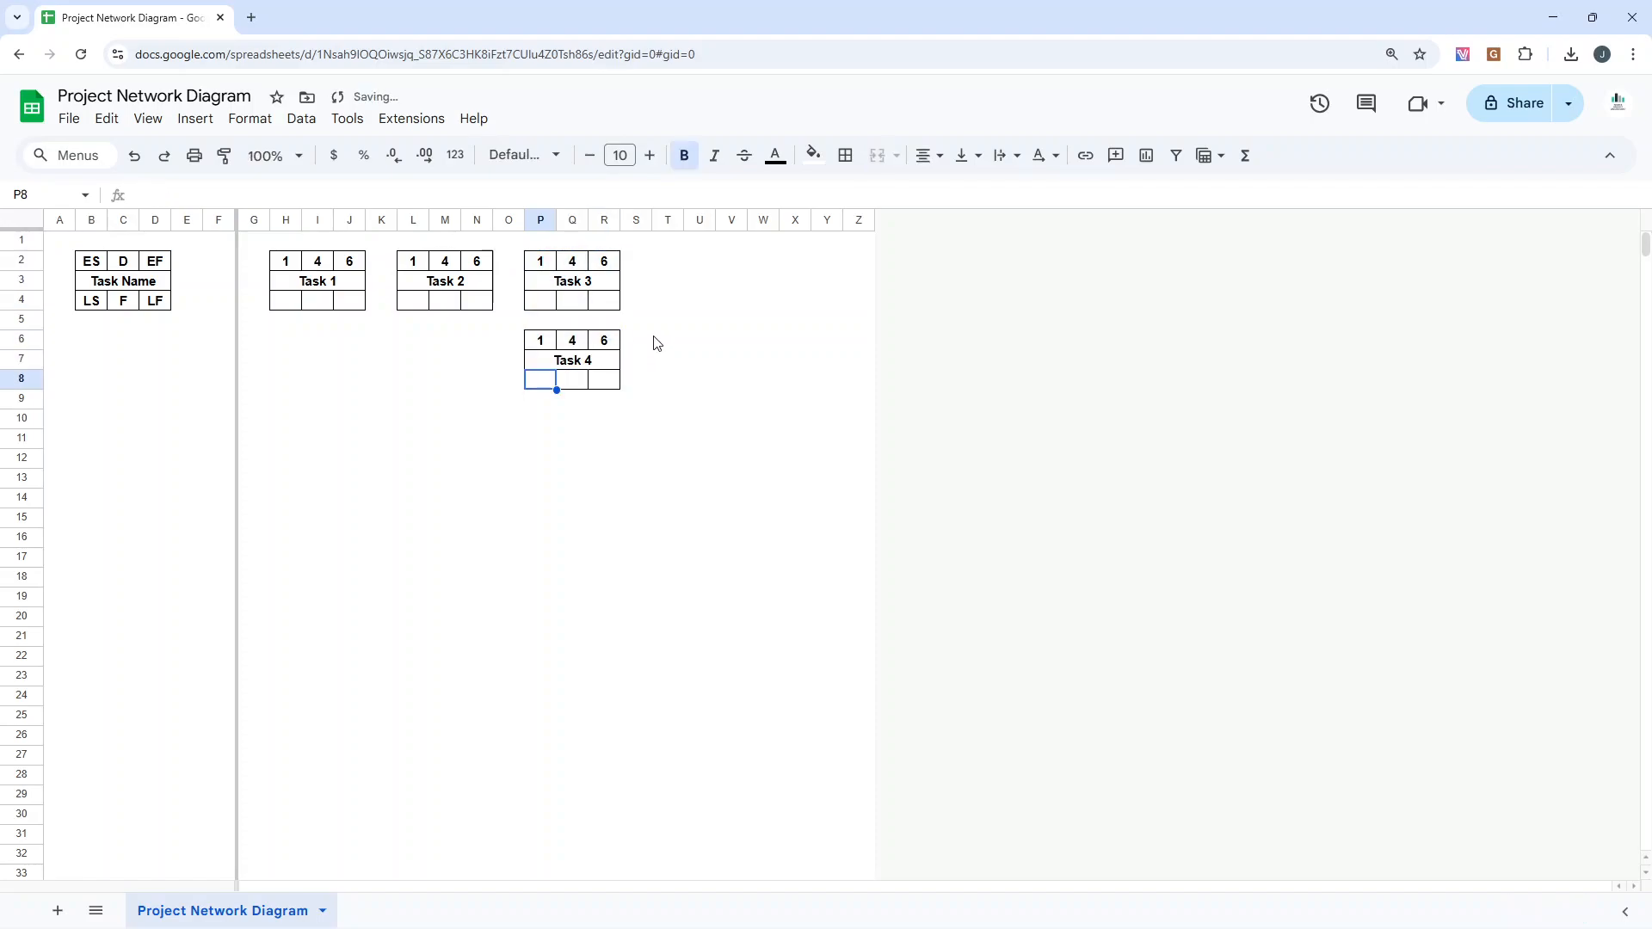
Step: Paste another copy of the task block at cell T6 and rename it "Task 5"
left_click(673, 344)
key("ctrl+v")
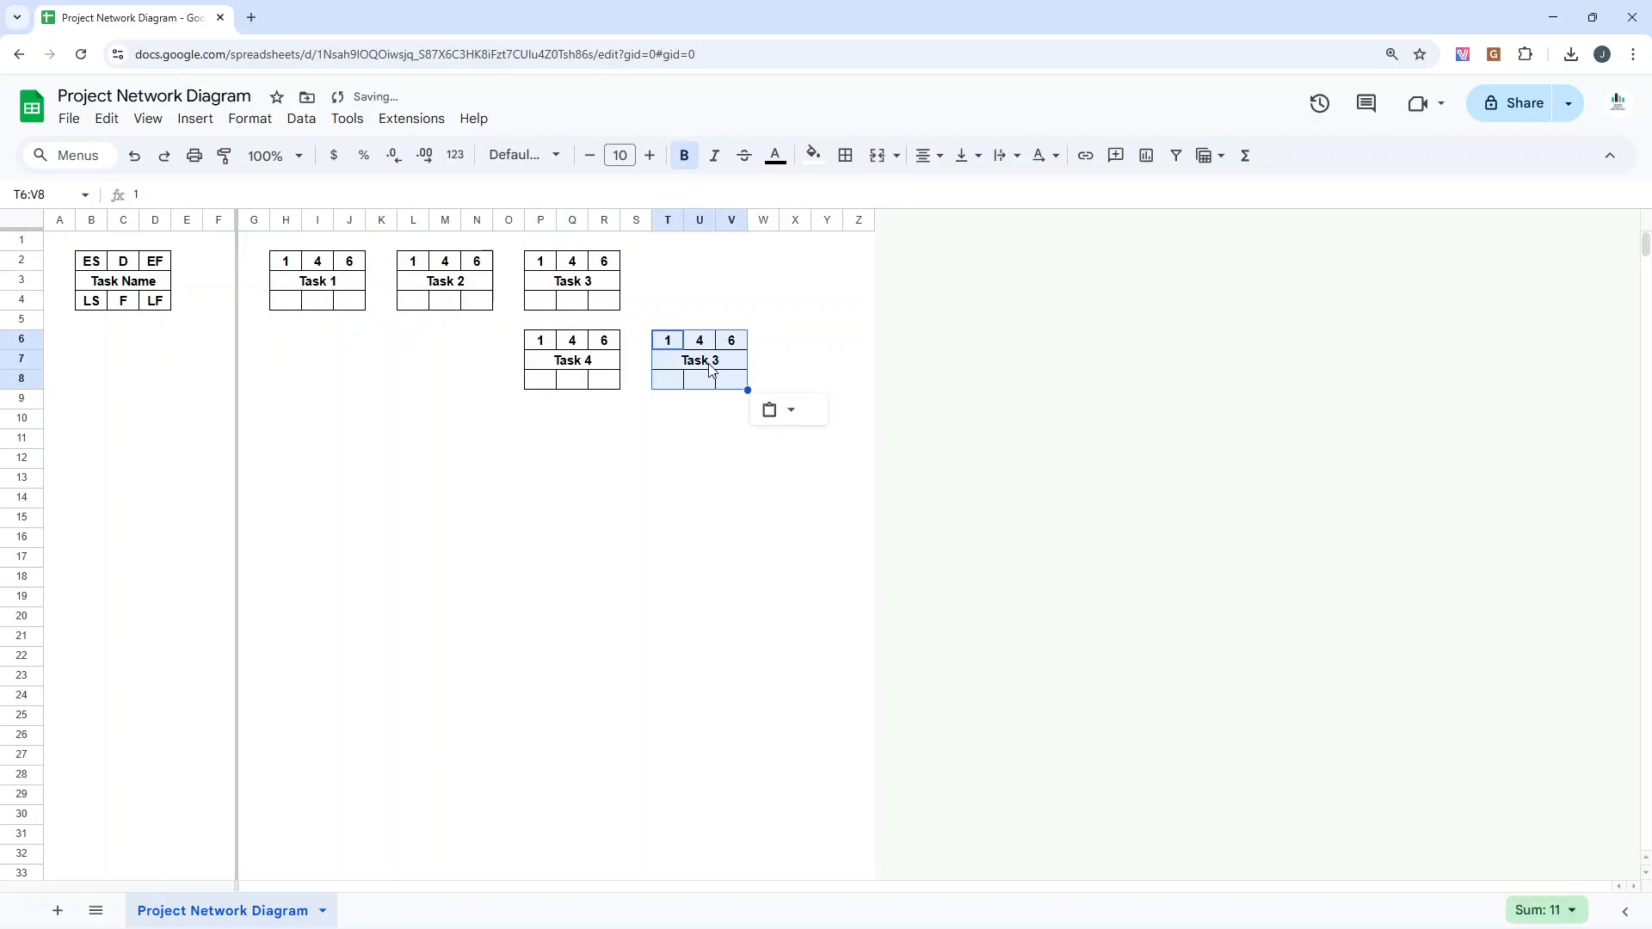
double_click(721, 361)
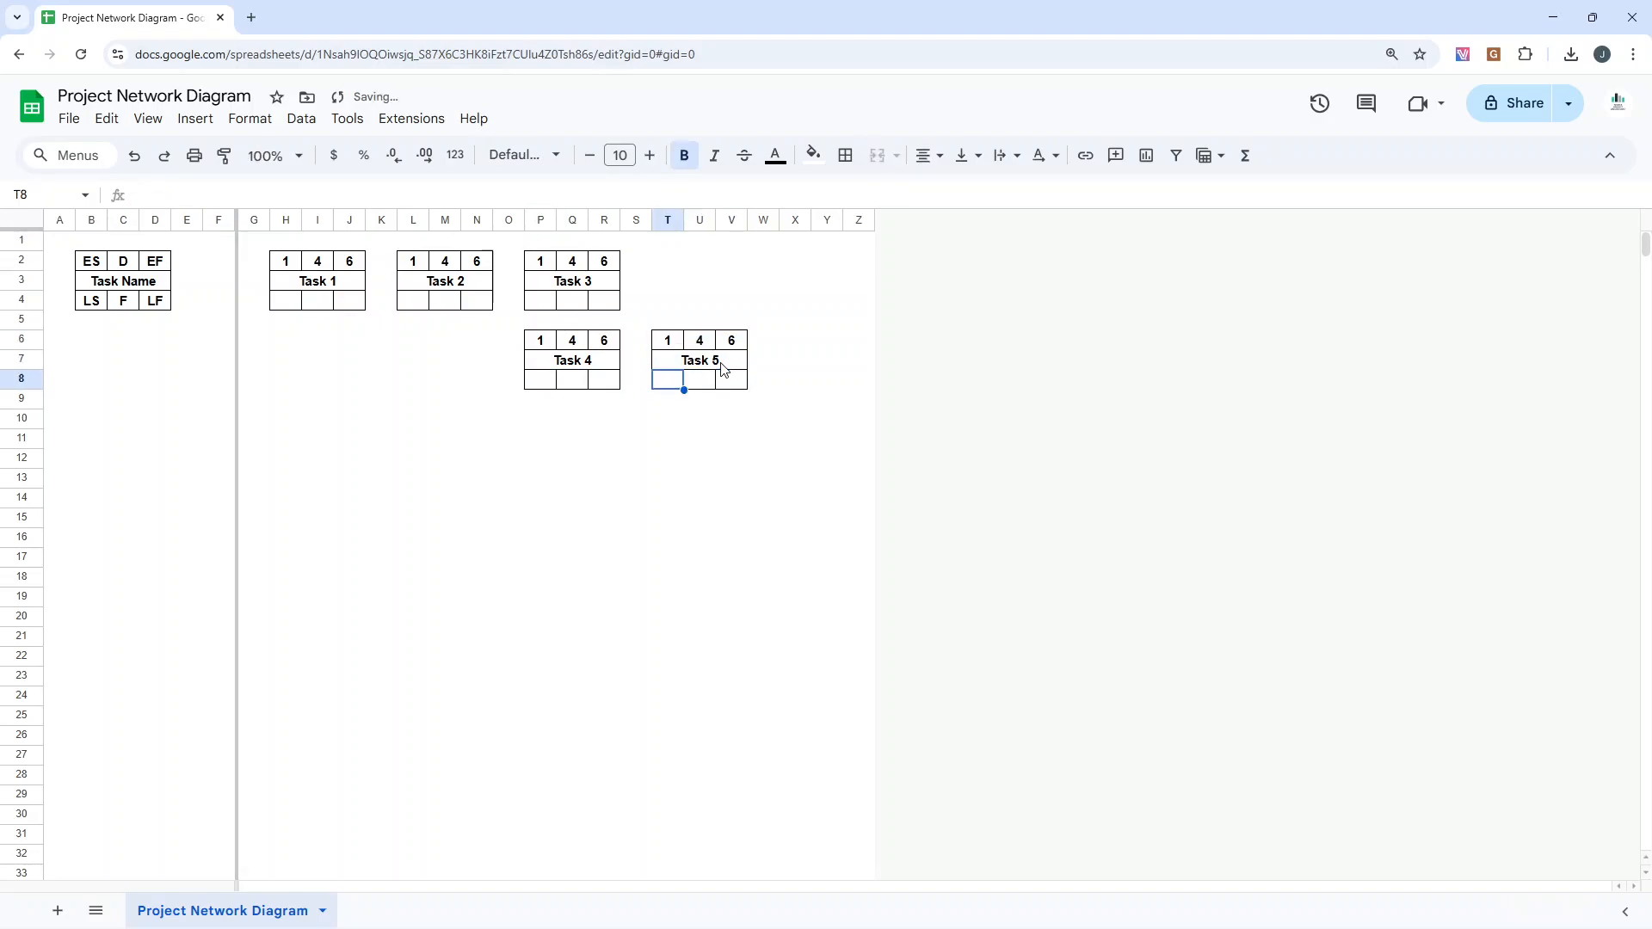
Step: Paste another copy of the task block at cell T2 and rename it "Task 7"
left_click(673, 260)
key("ctrl+v")
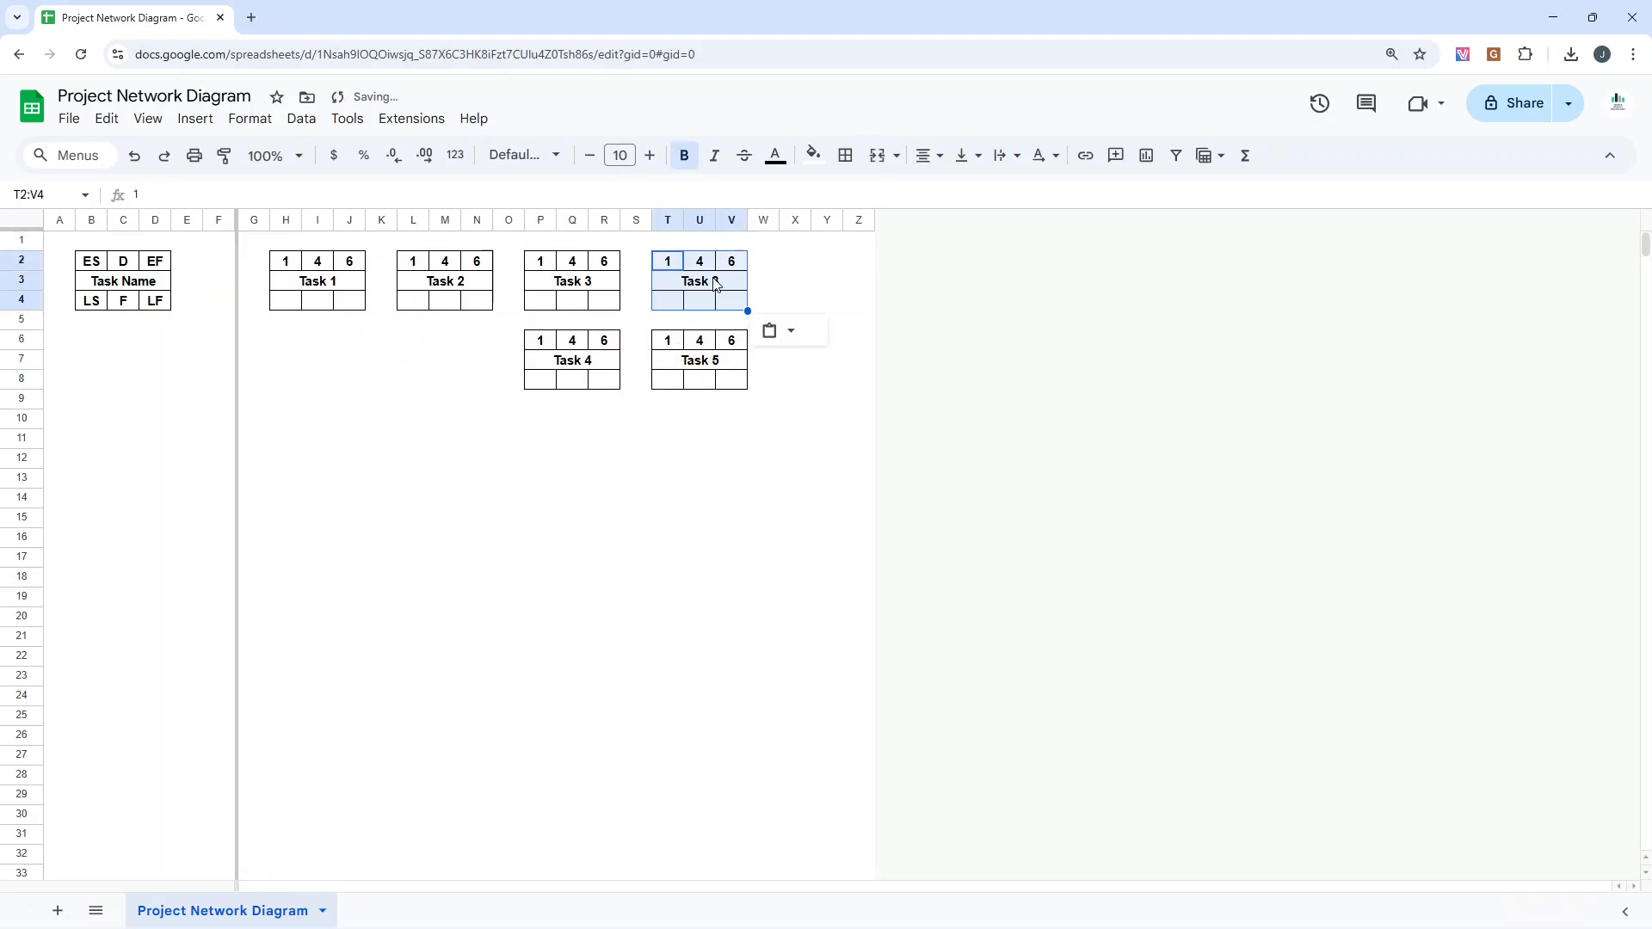
left_click(715, 285)
double_click(715, 285)
key("BackSpace")
type("7")
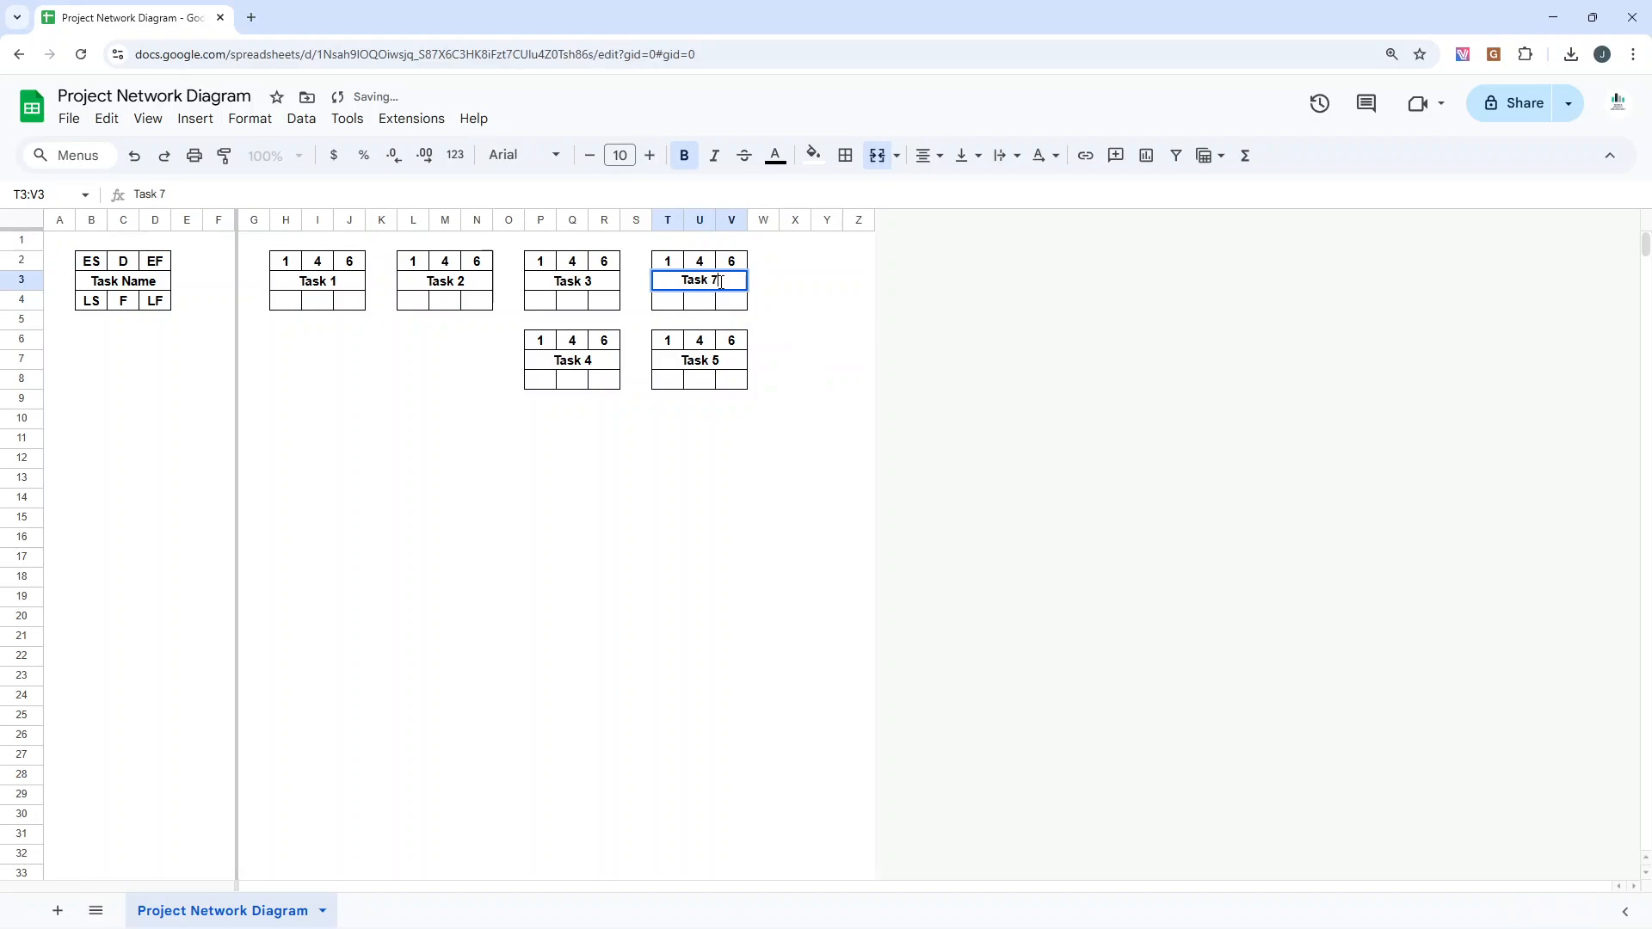
left_click(725, 433)
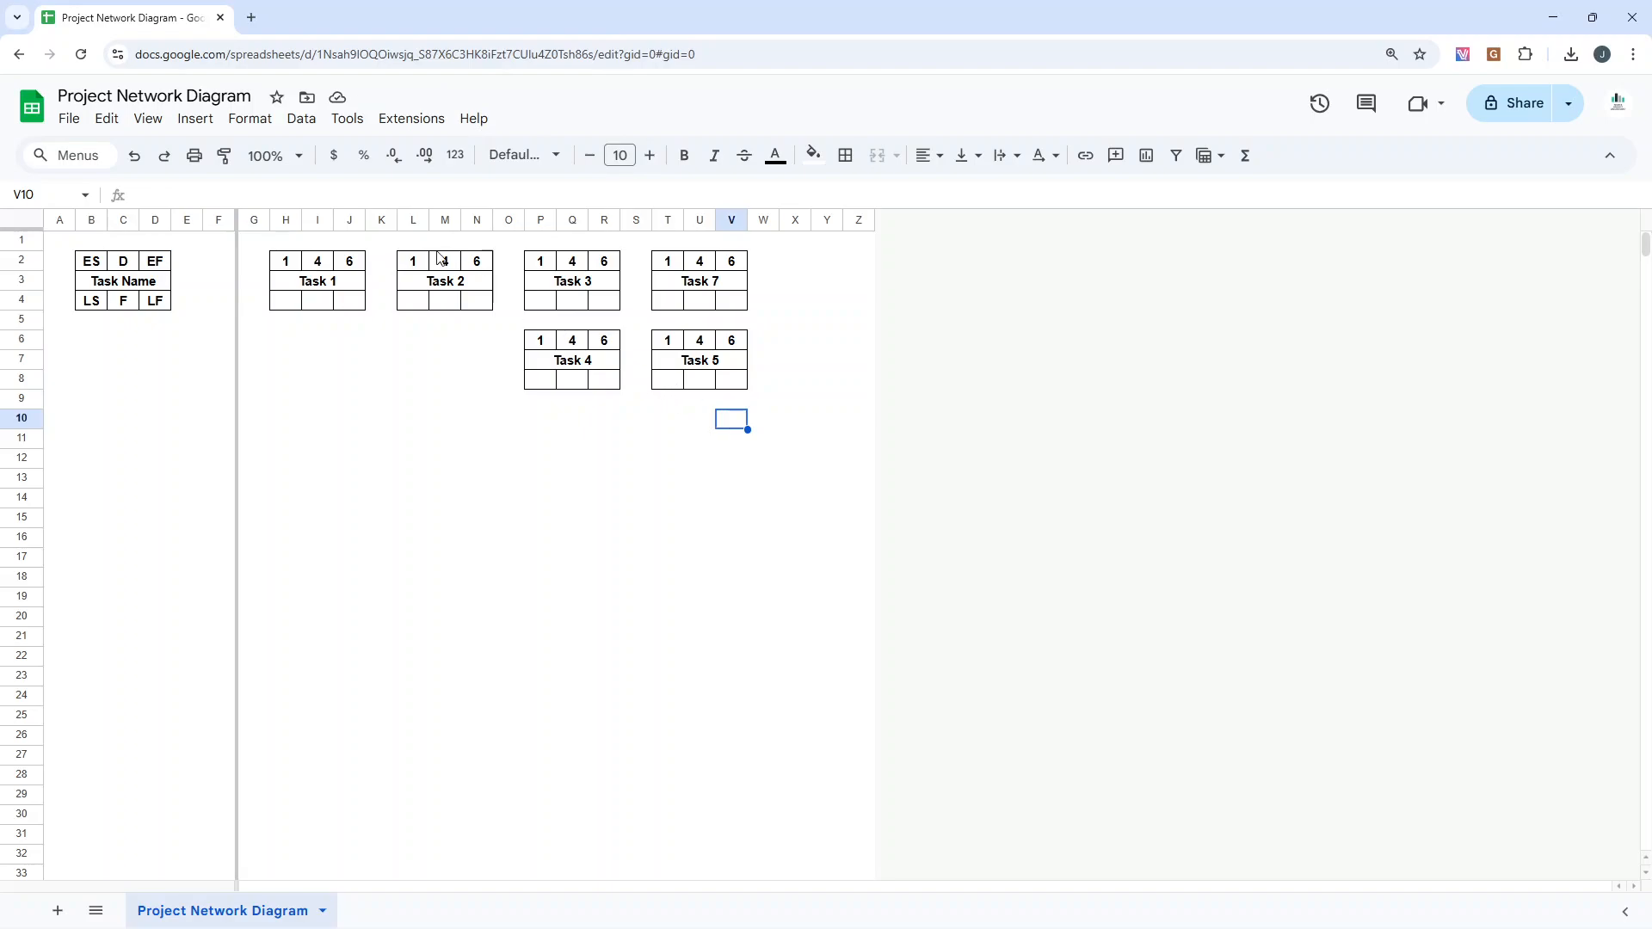
Step: Clear the values 1, 4 and 6 from the top row of the Task 2 block
left_click(426, 283)
left_click(358, 286)
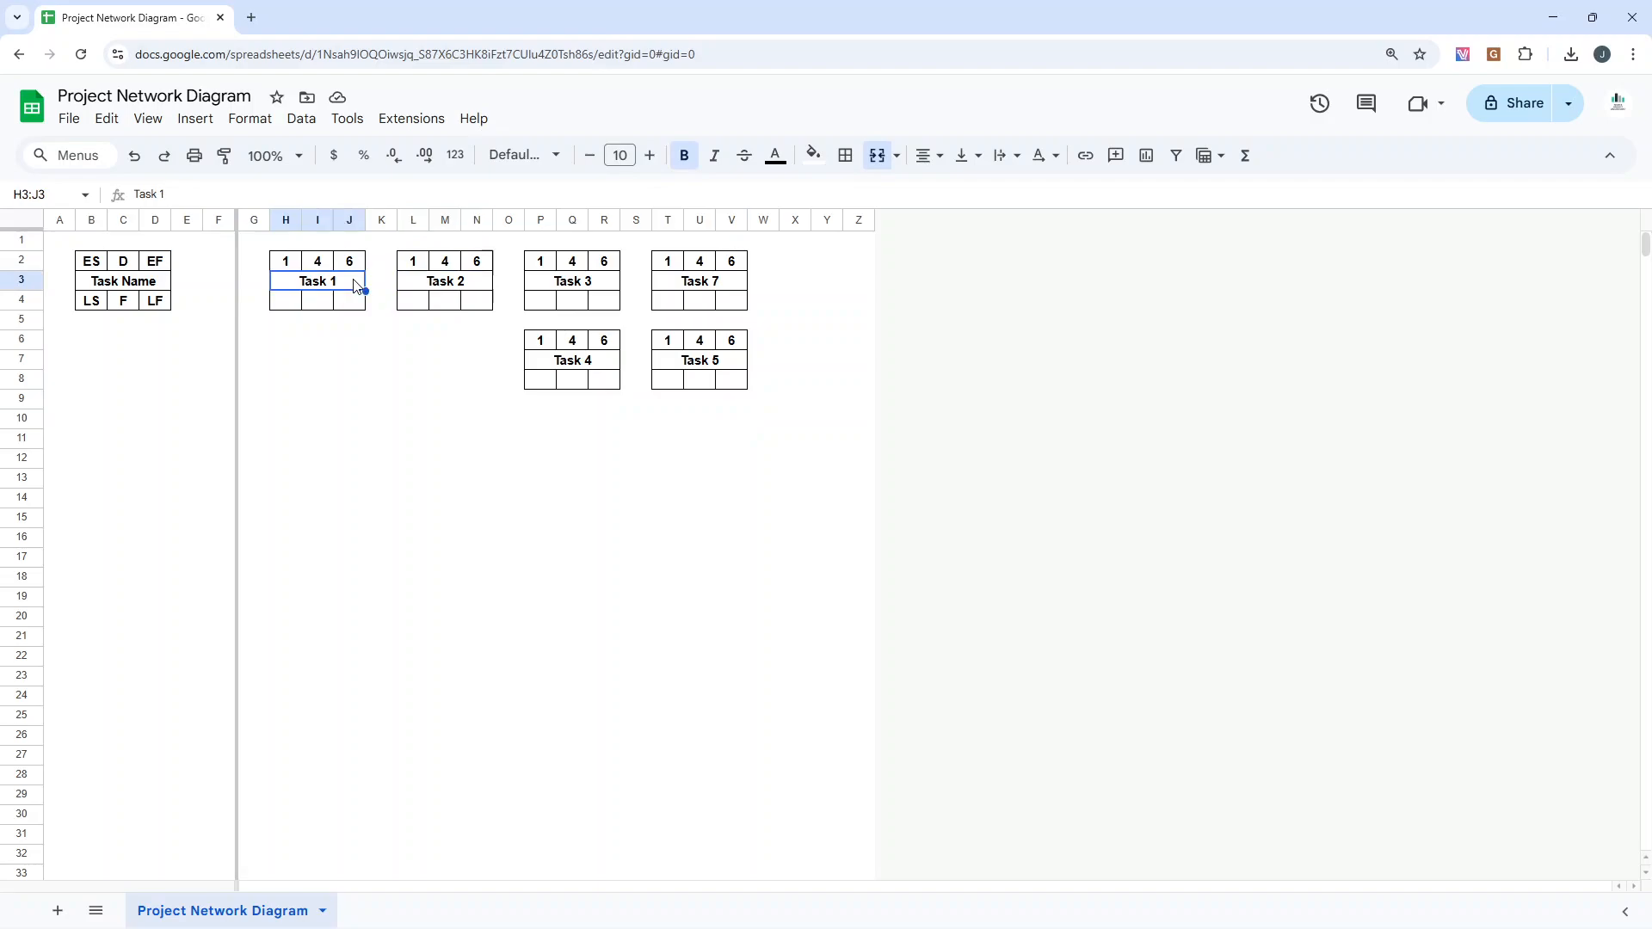
left_click(413, 267)
key("Delete")
left_click(445, 262)
key("Delete")
left_click(481, 268)
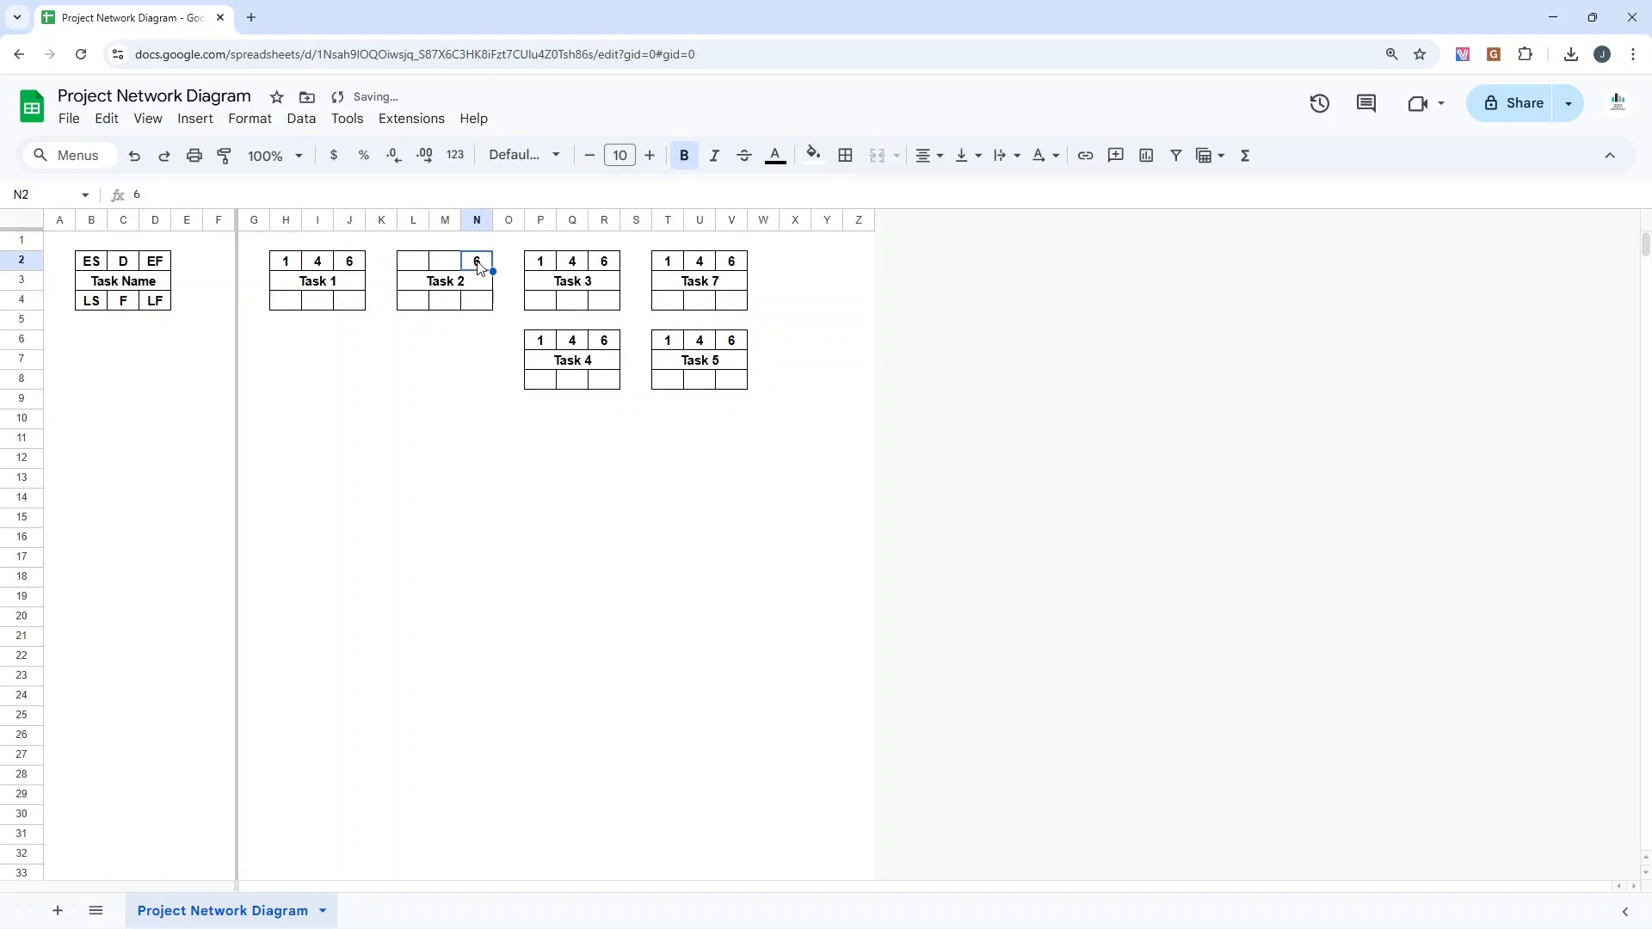
key("Delete")
left_click(445, 362)
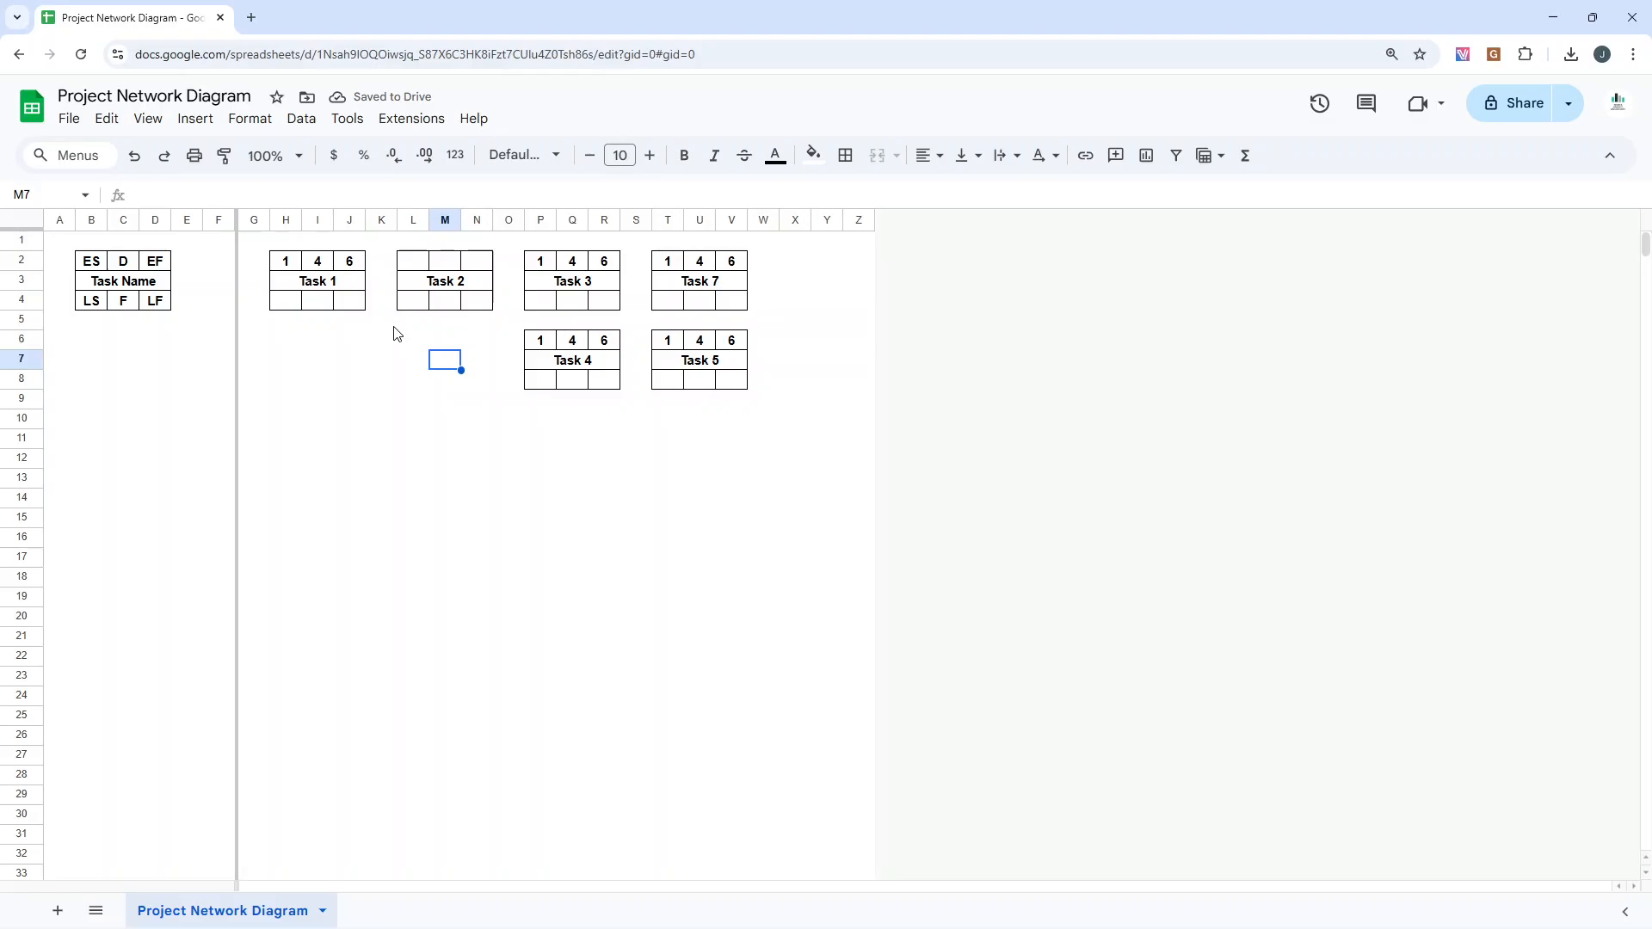
Step: Create a new drawing and draw a short horizontal arrow pointing right near the canvas's upper-left corner
left_click(196, 118)
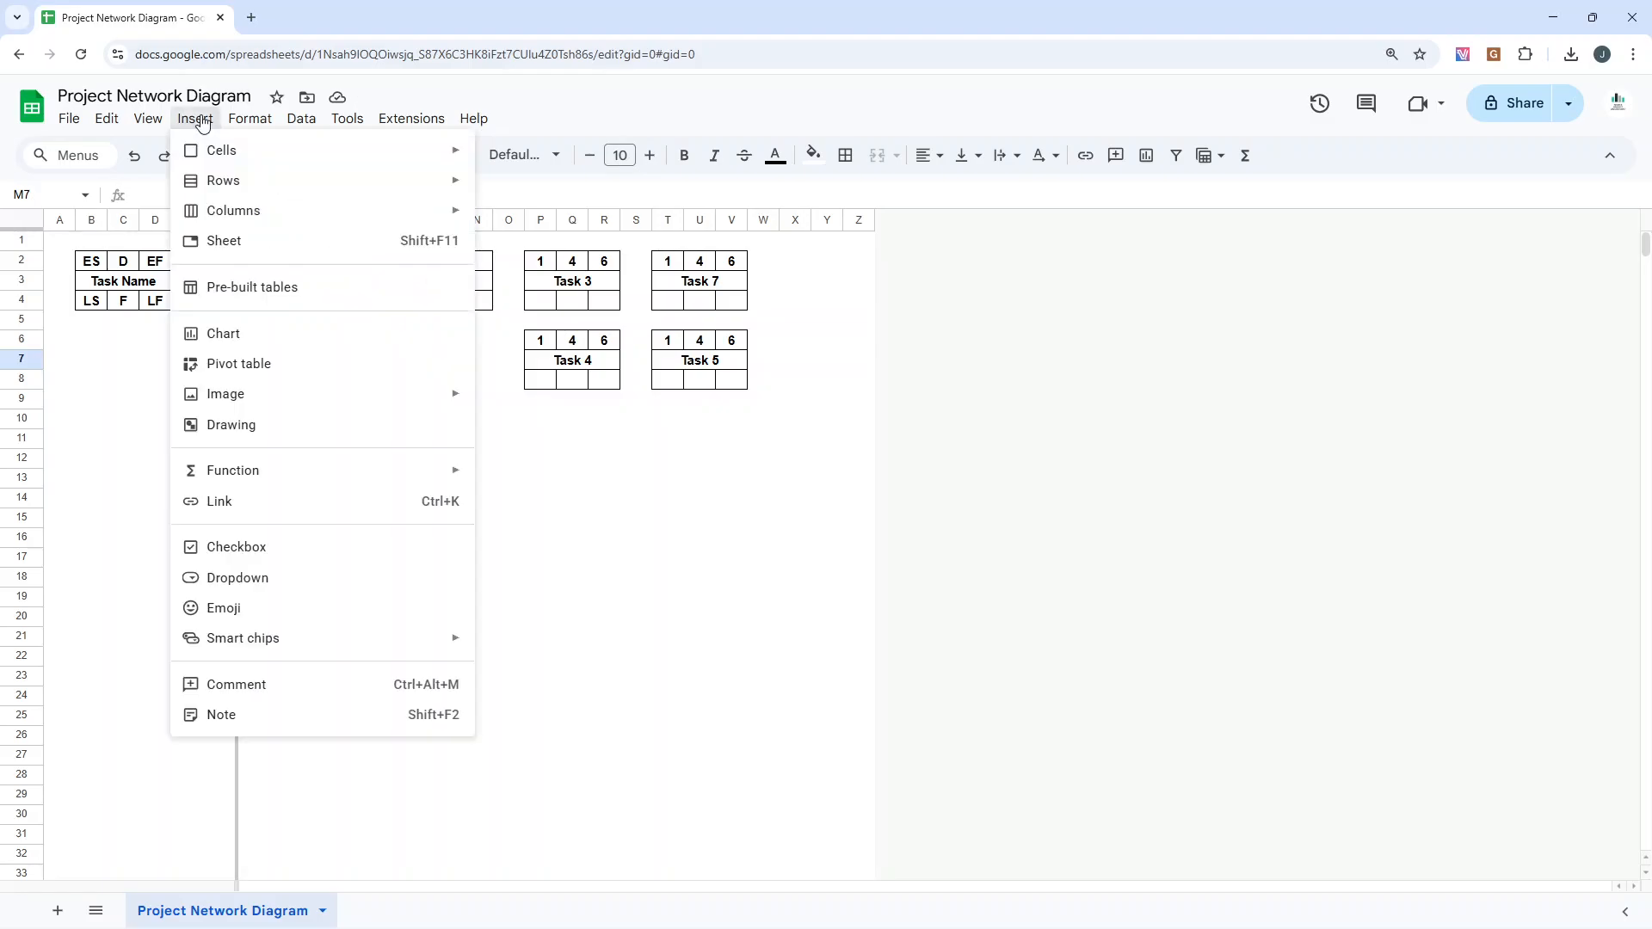
left_click(324, 426)
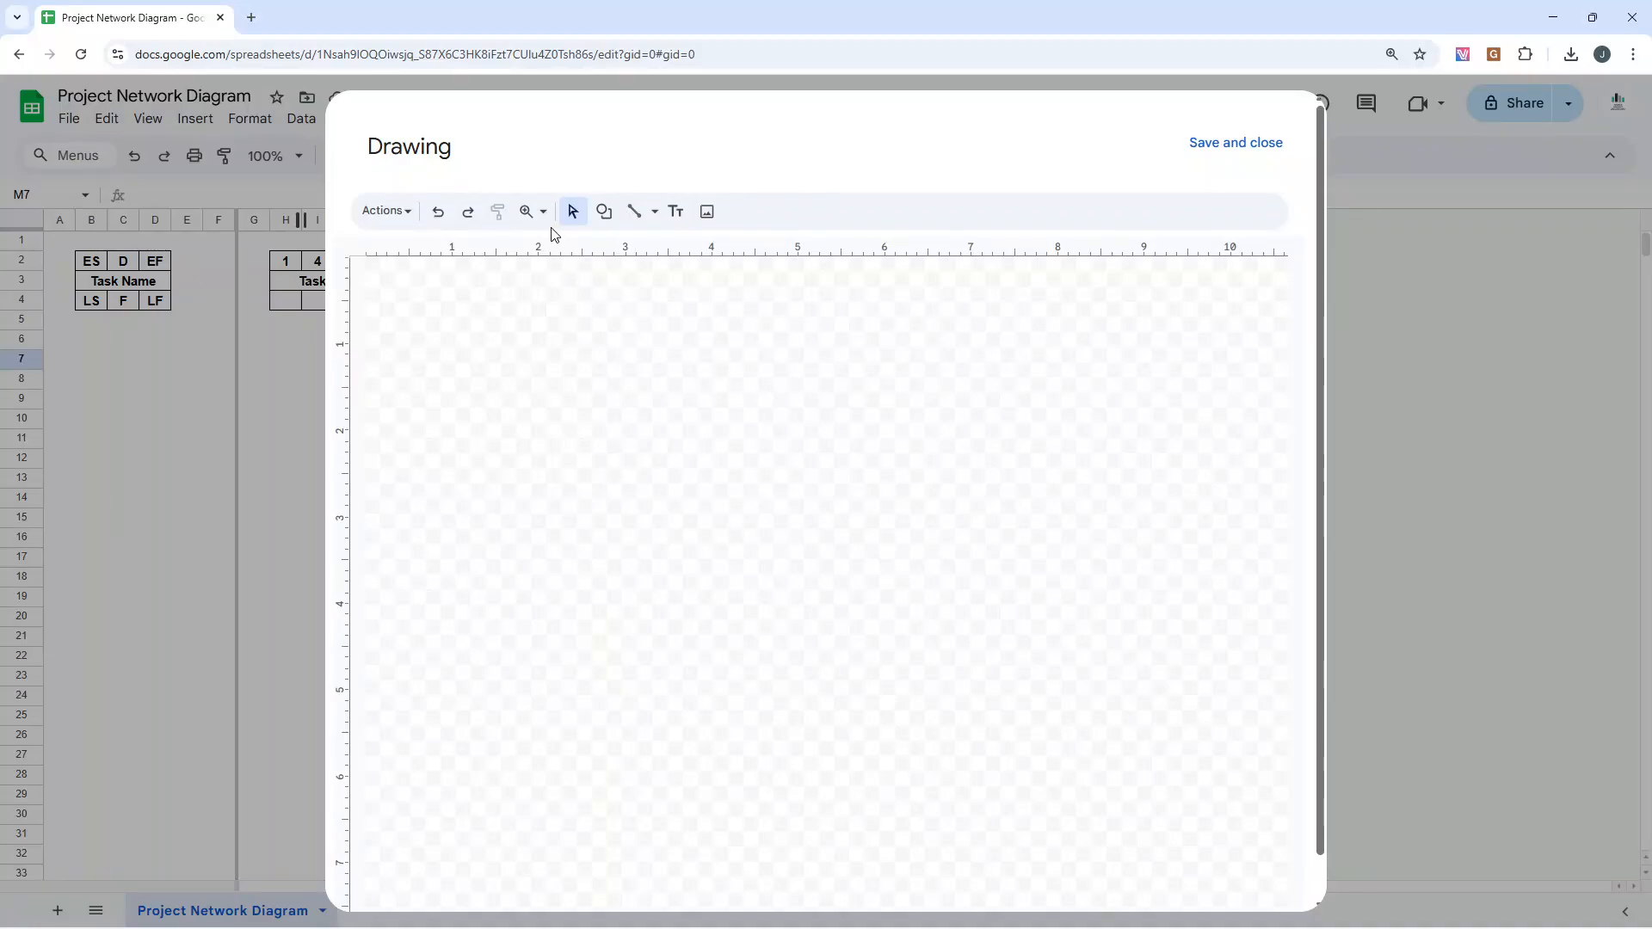
left_click(654, 220)
left_click(684, 276)
left_click_drag(371, 261, 407, 260)
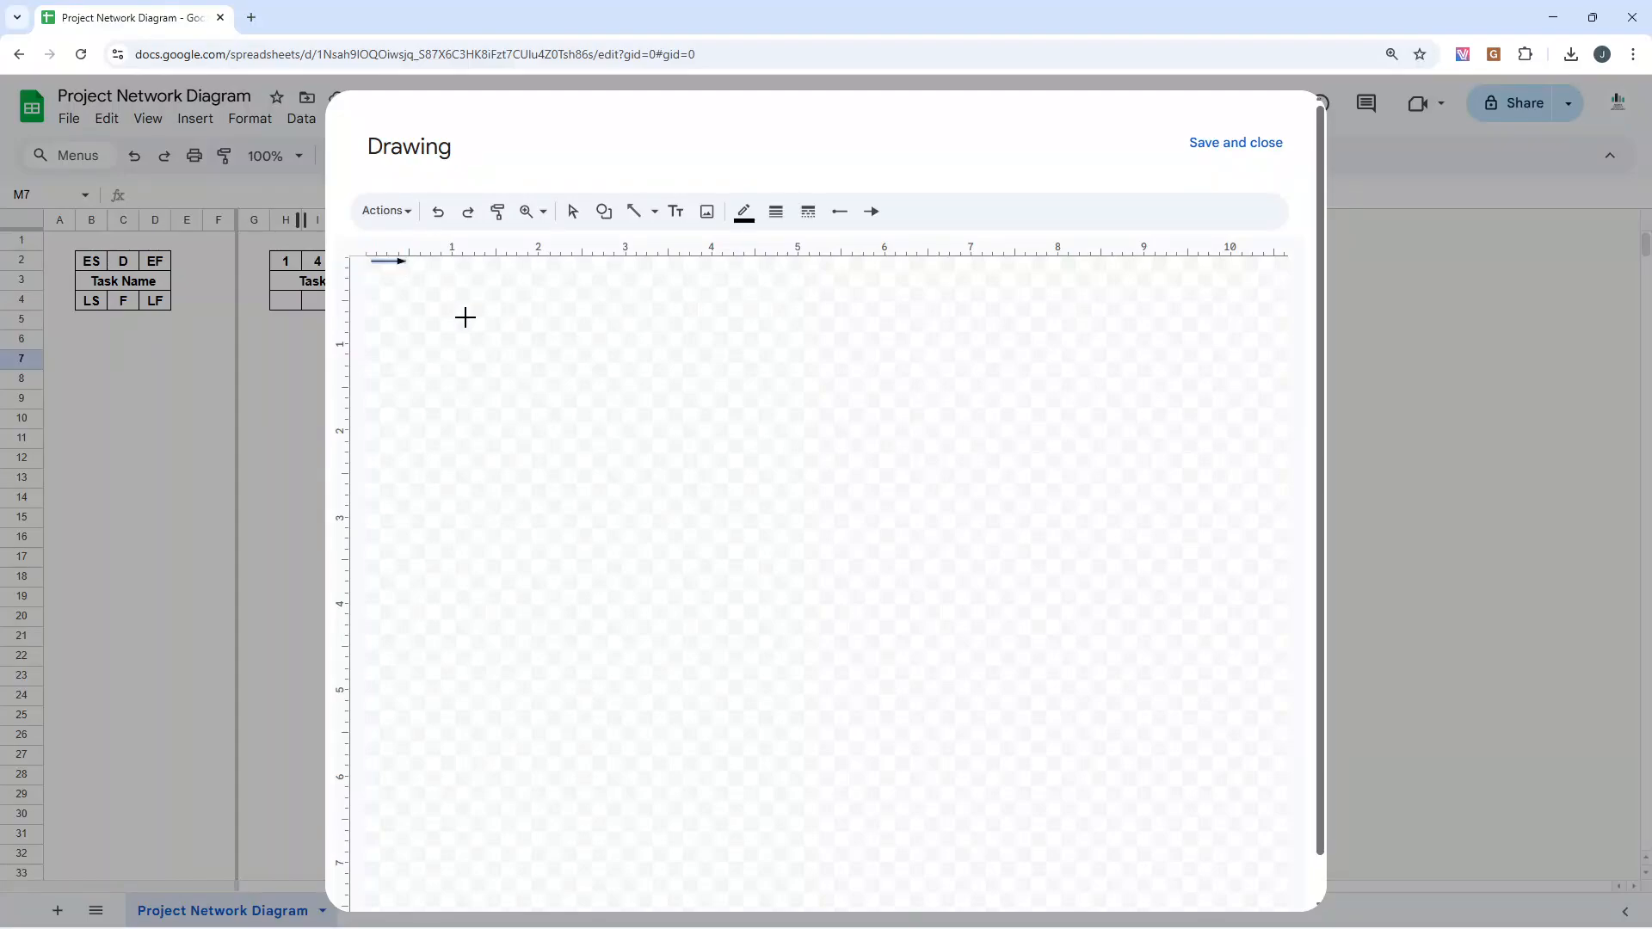
Step: Change the arrow's end to the open arrowhead style and save the drawing into the sheet
left_click(775, 215)
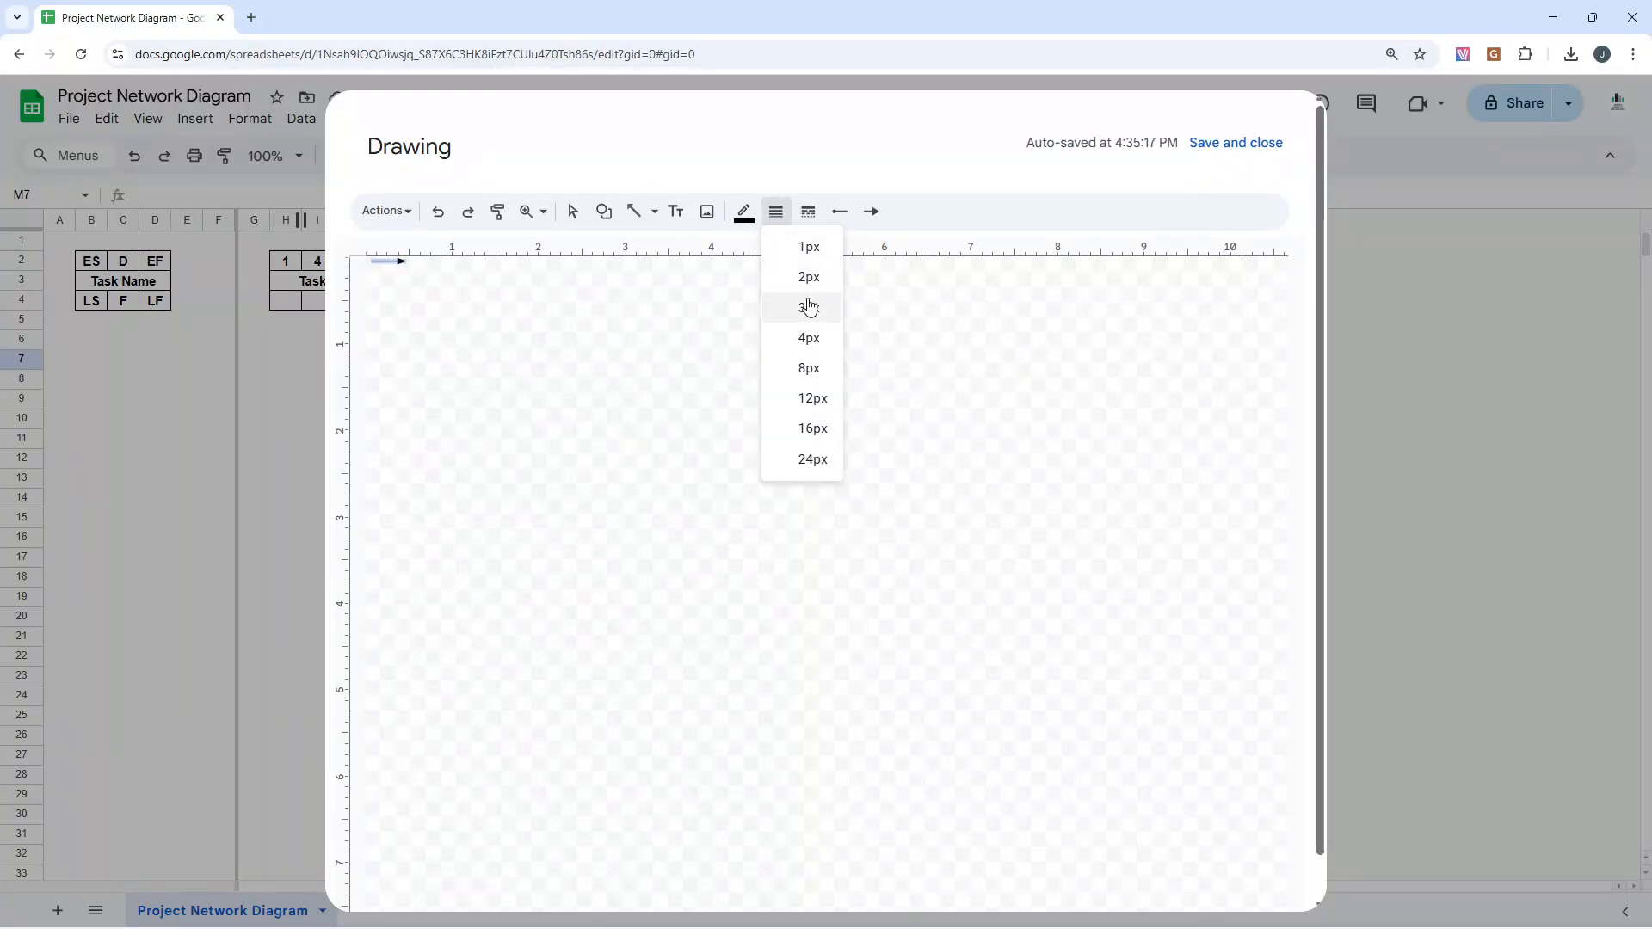
left_click(871, 212)
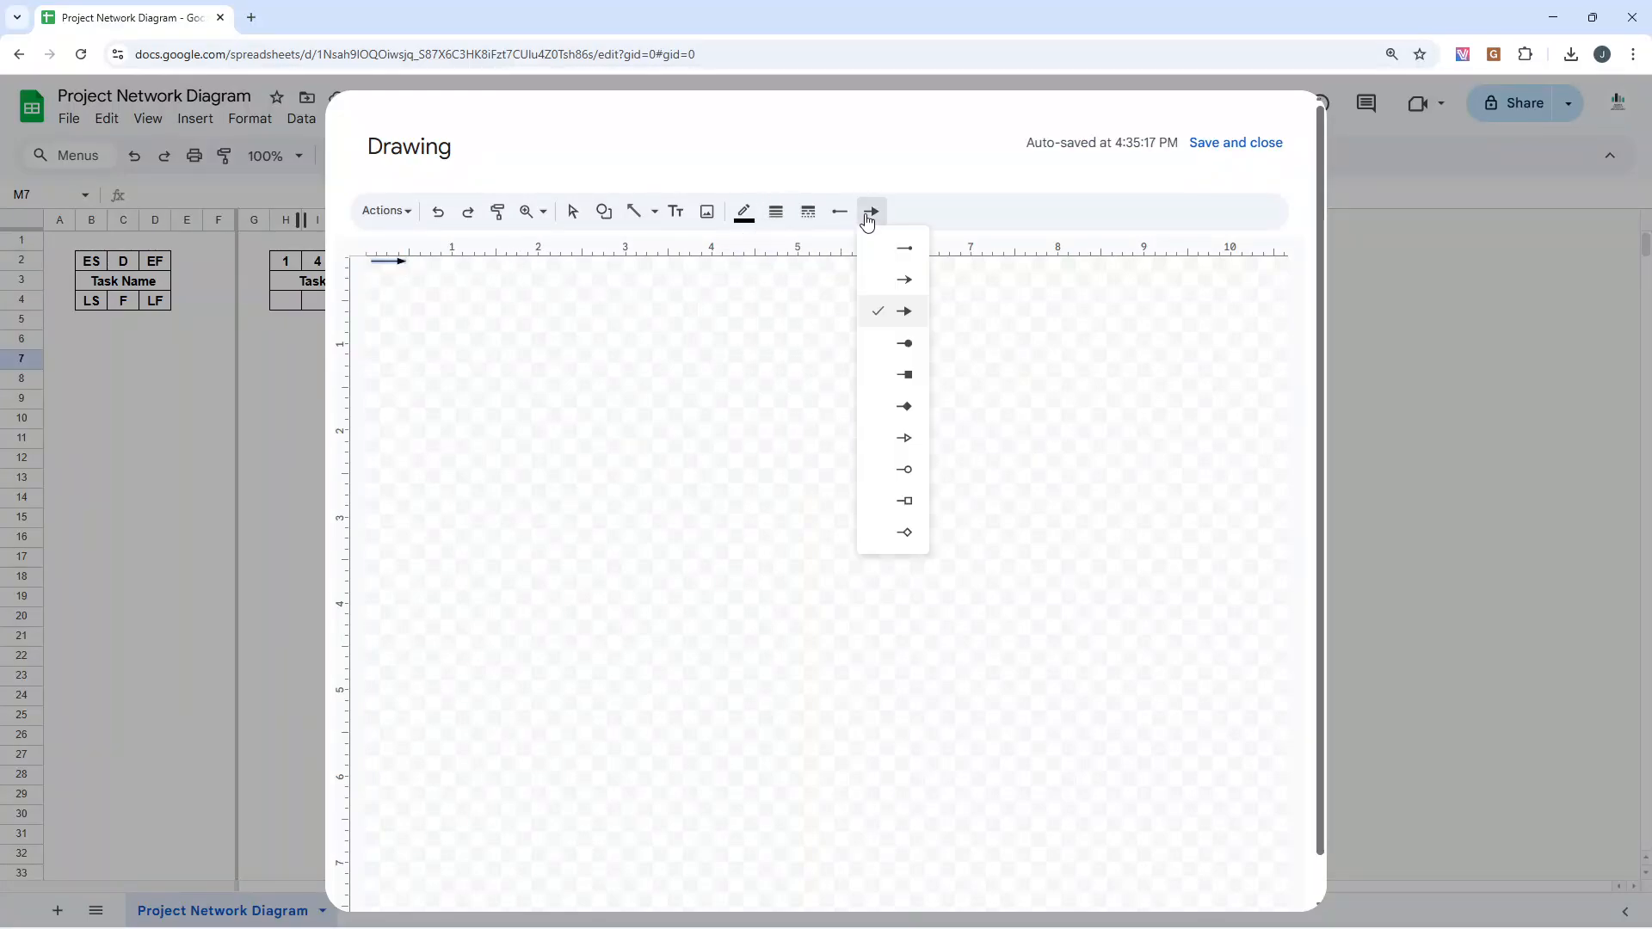
left_click(912, 295)
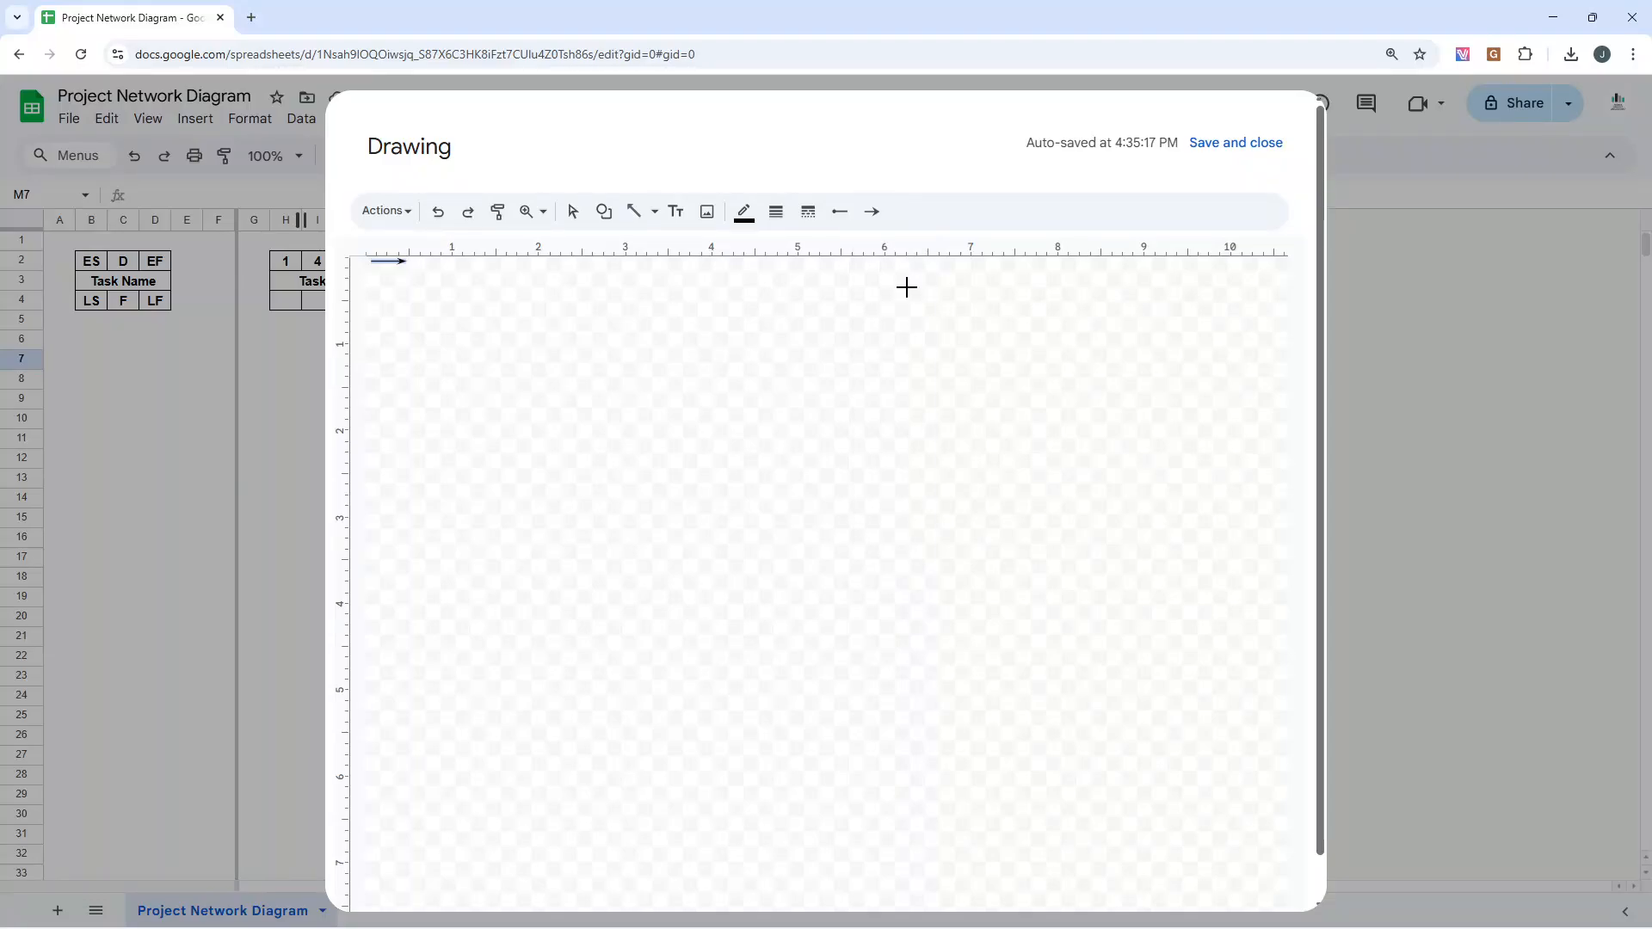
left_click(1233, 143)
Step: Move the inserted arrow to row 1 at column K, above the gap between Task 1 and Task 2
left_click(515, 442)
left_click(469, 369)
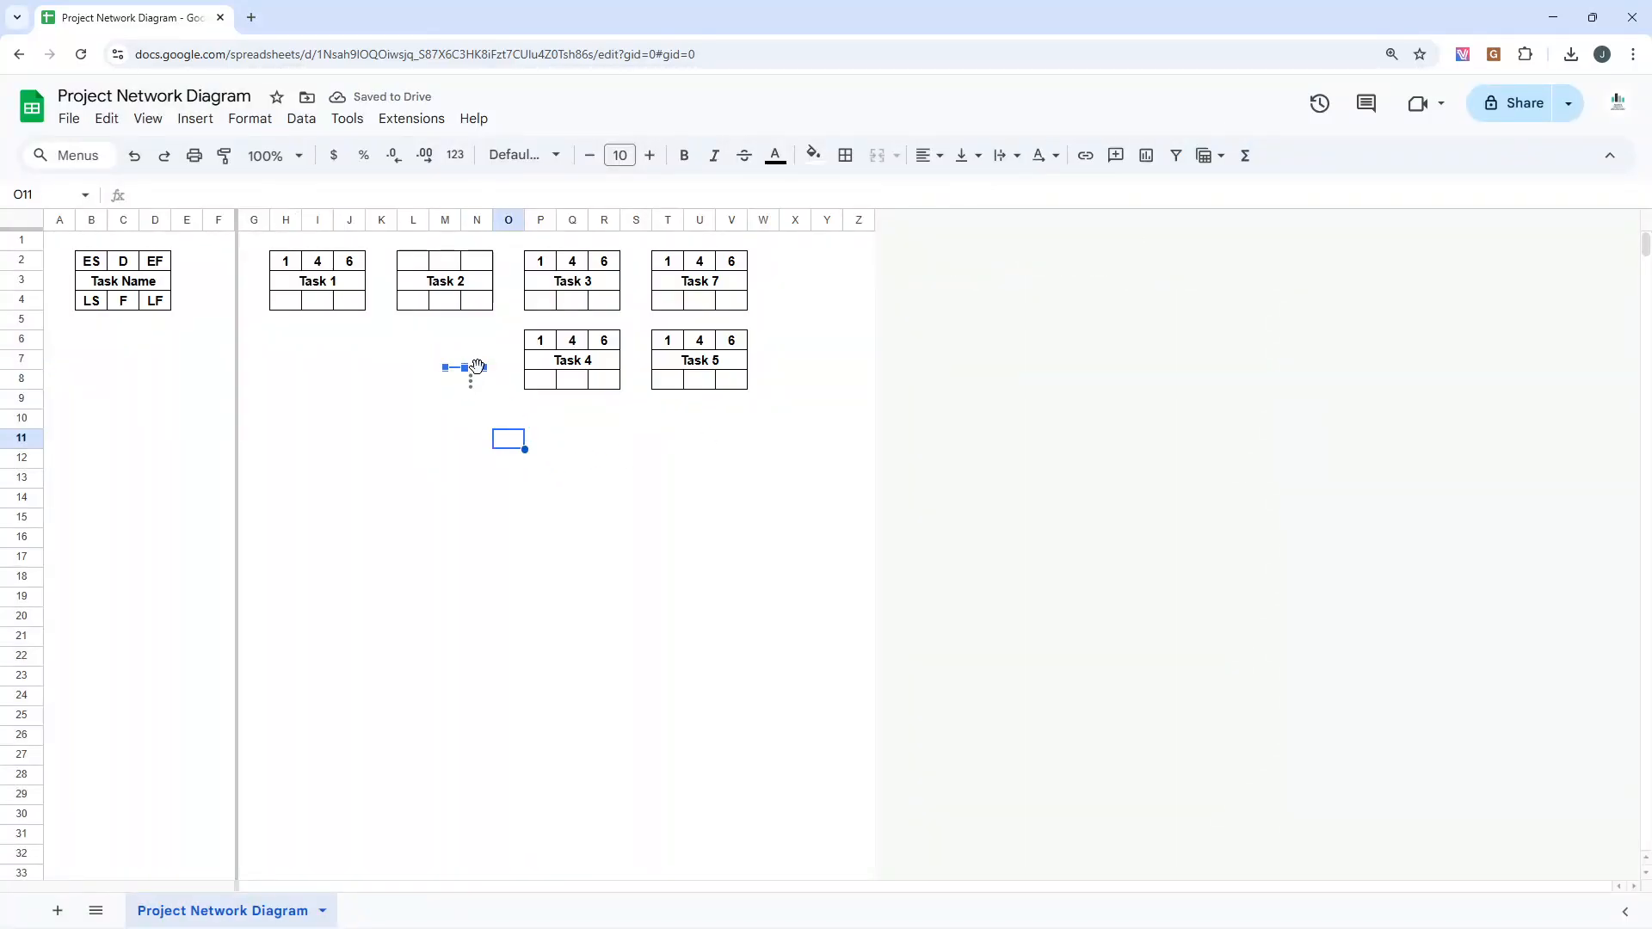
mouse_move(476, 368)
left_mouse_down()
mouse_move(401, 301)
mouse_move(402, 242)
left_mouse_up()
left_click(445, 339)
left_click(385, 247)
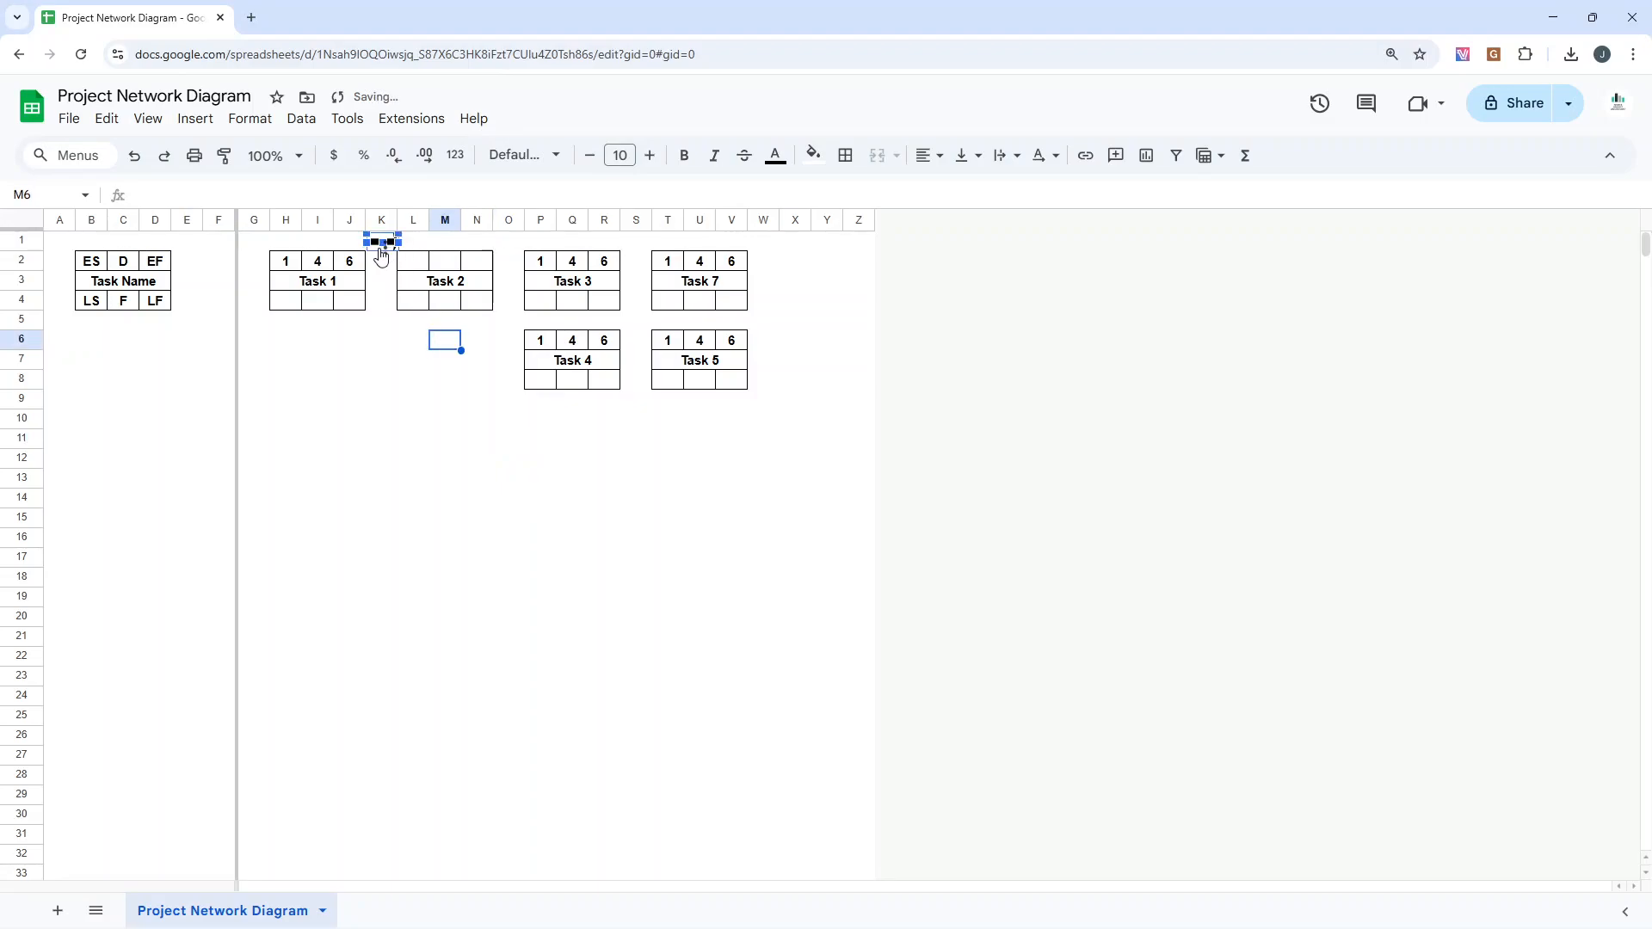
right_click(381, 255)
left_click(351, 320)
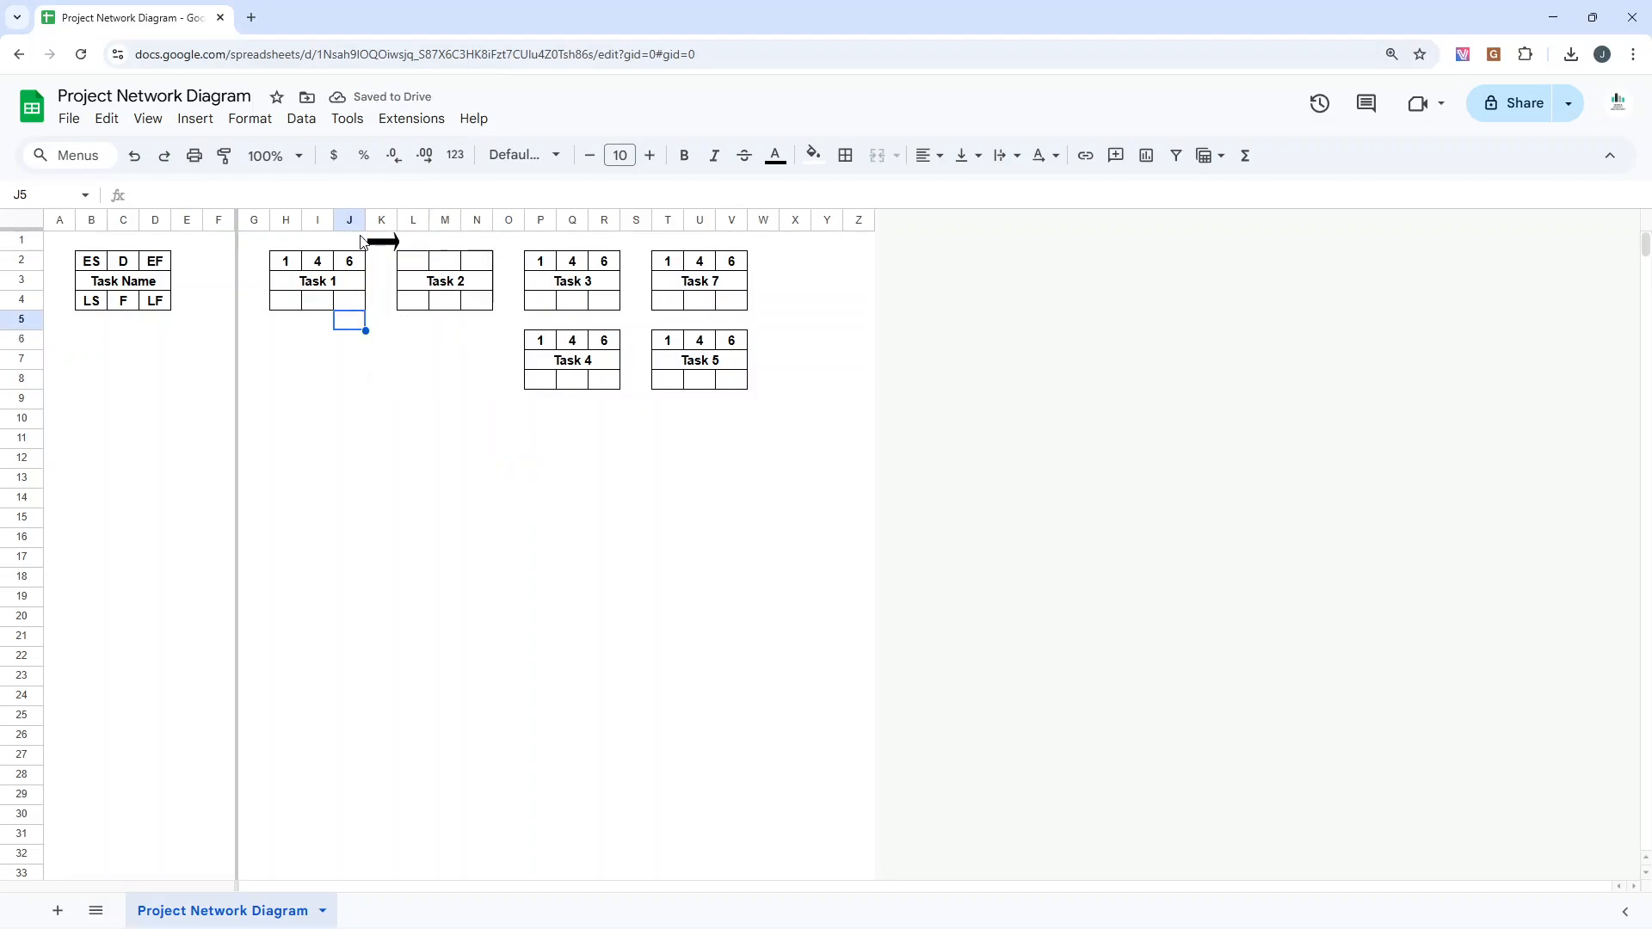
Step: Lower the arrow to row 3 in column K so it points from Task 1 to Task 2
left_click(379, 248)
left_click_drag(374, 239, 375, 285)
left_click(404, 342)
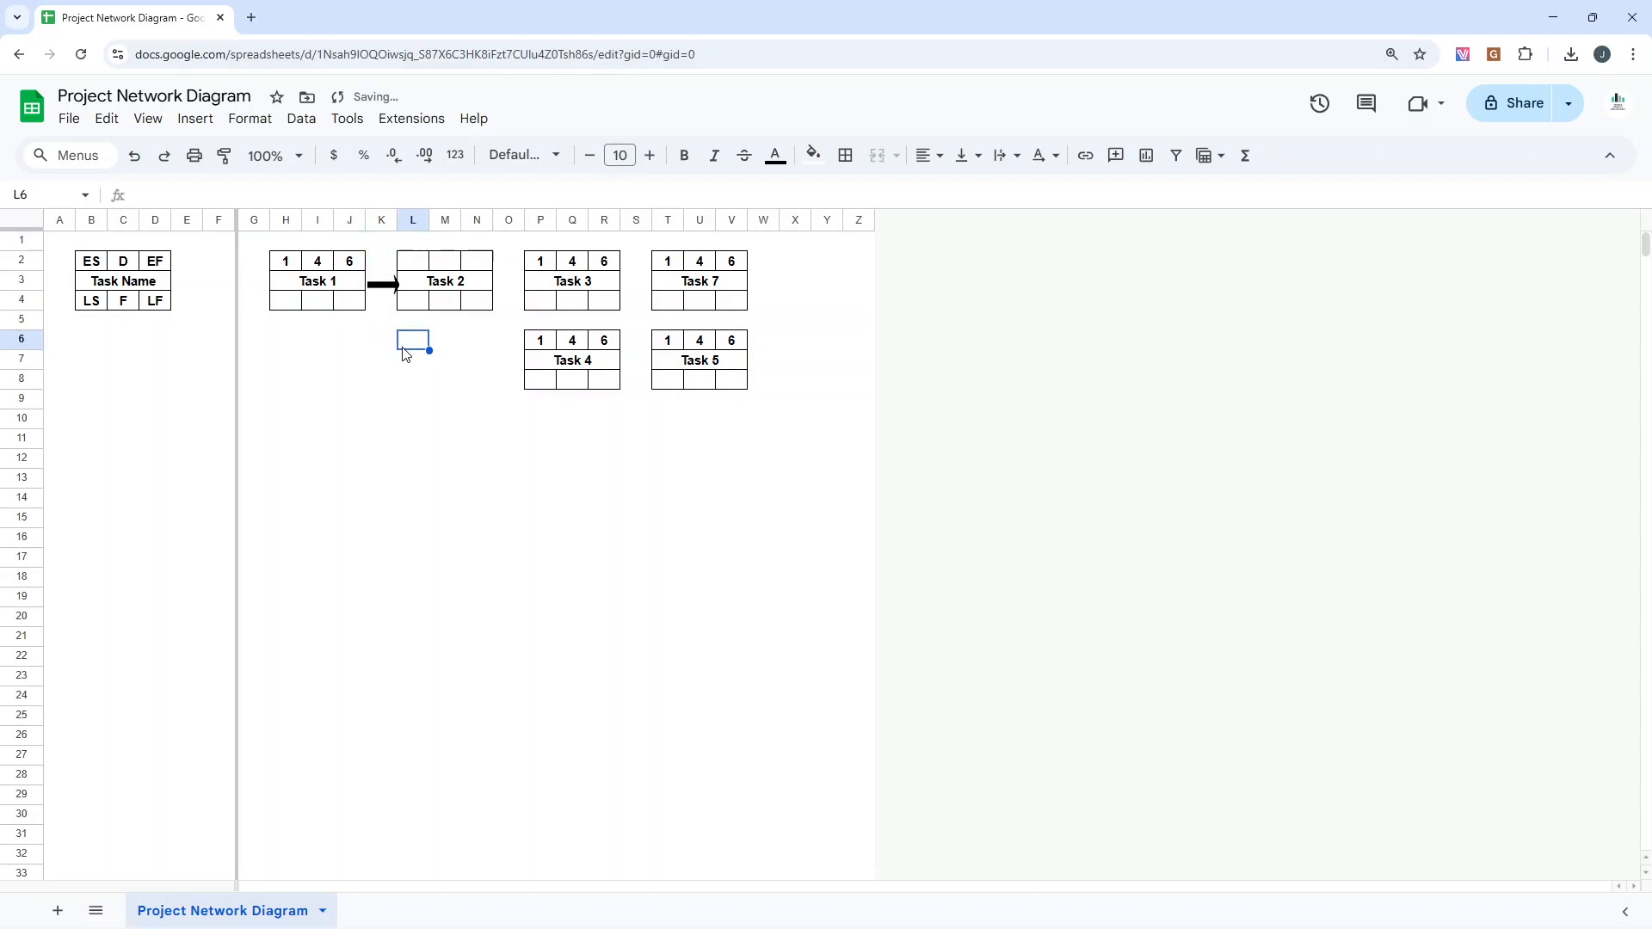
left_click(379, 289)
left_click(410, 368)
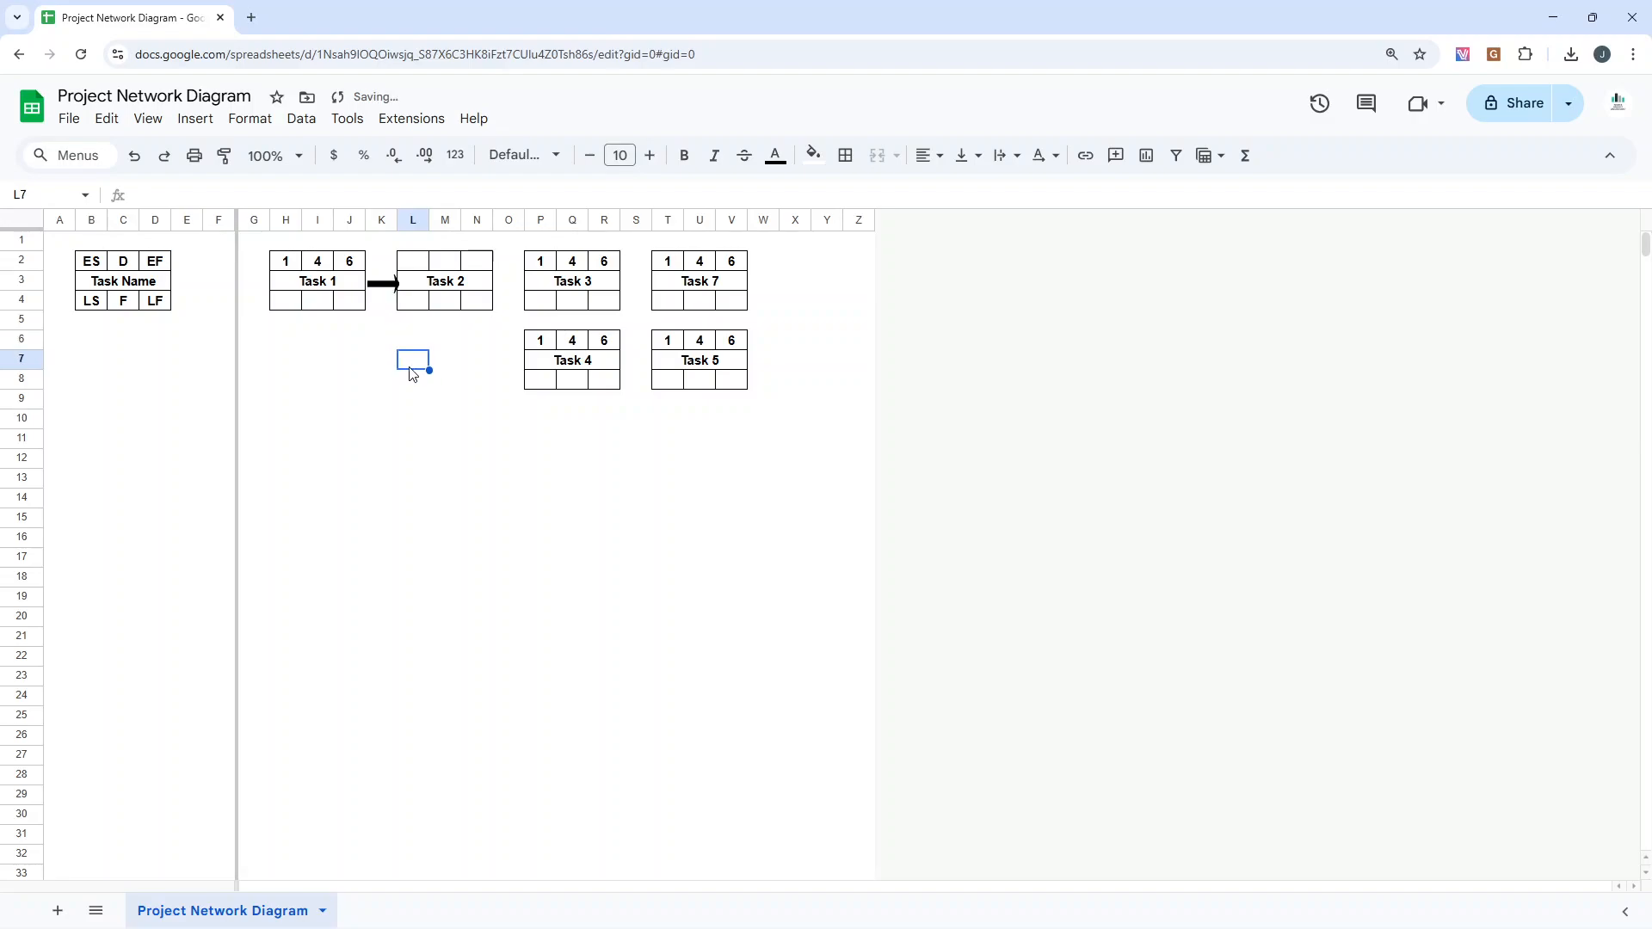
left_click_drag(424, 265, 473, 304)
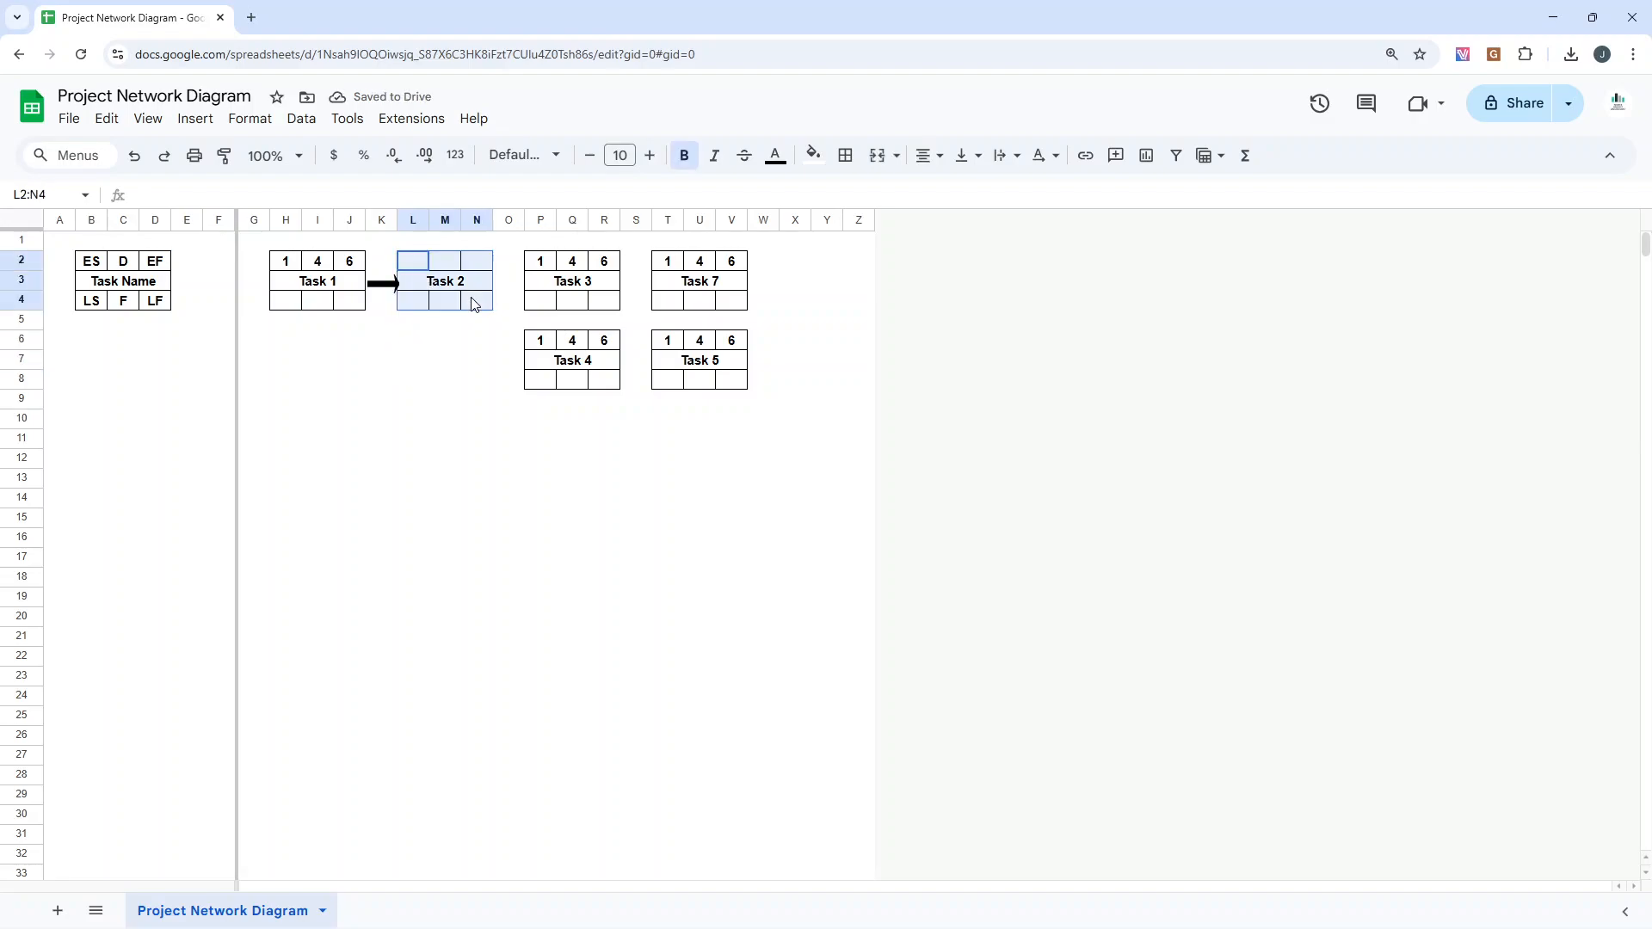
left_click(318, 282)
left_click(472, 364)
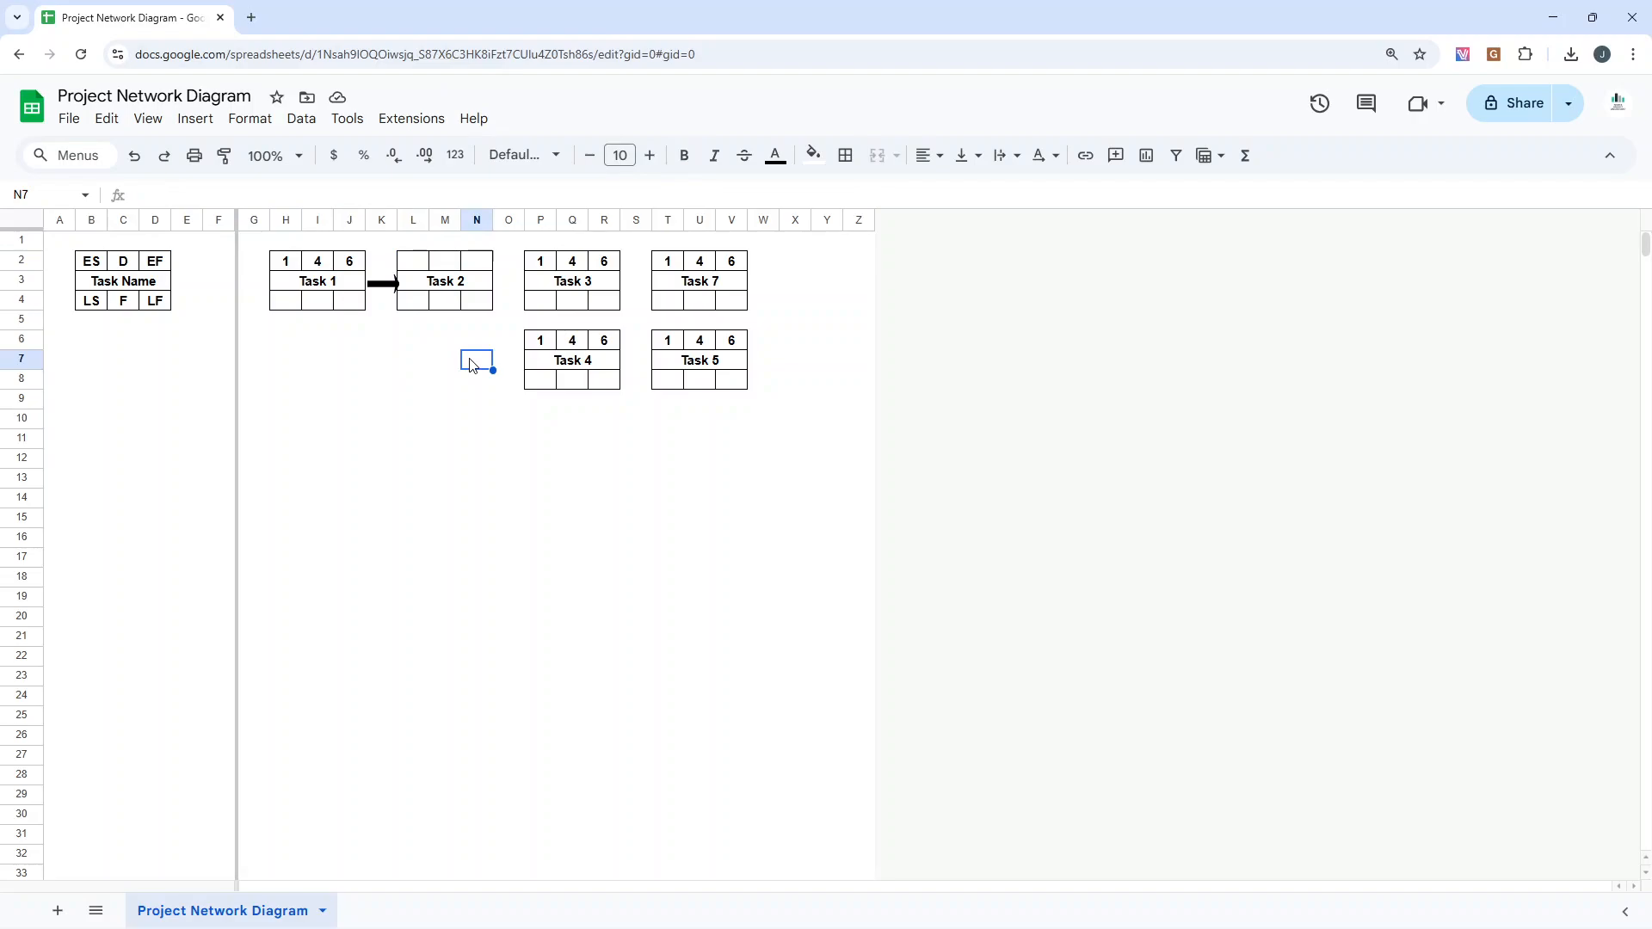
left_click(387, 285)
left_click(414, 361)
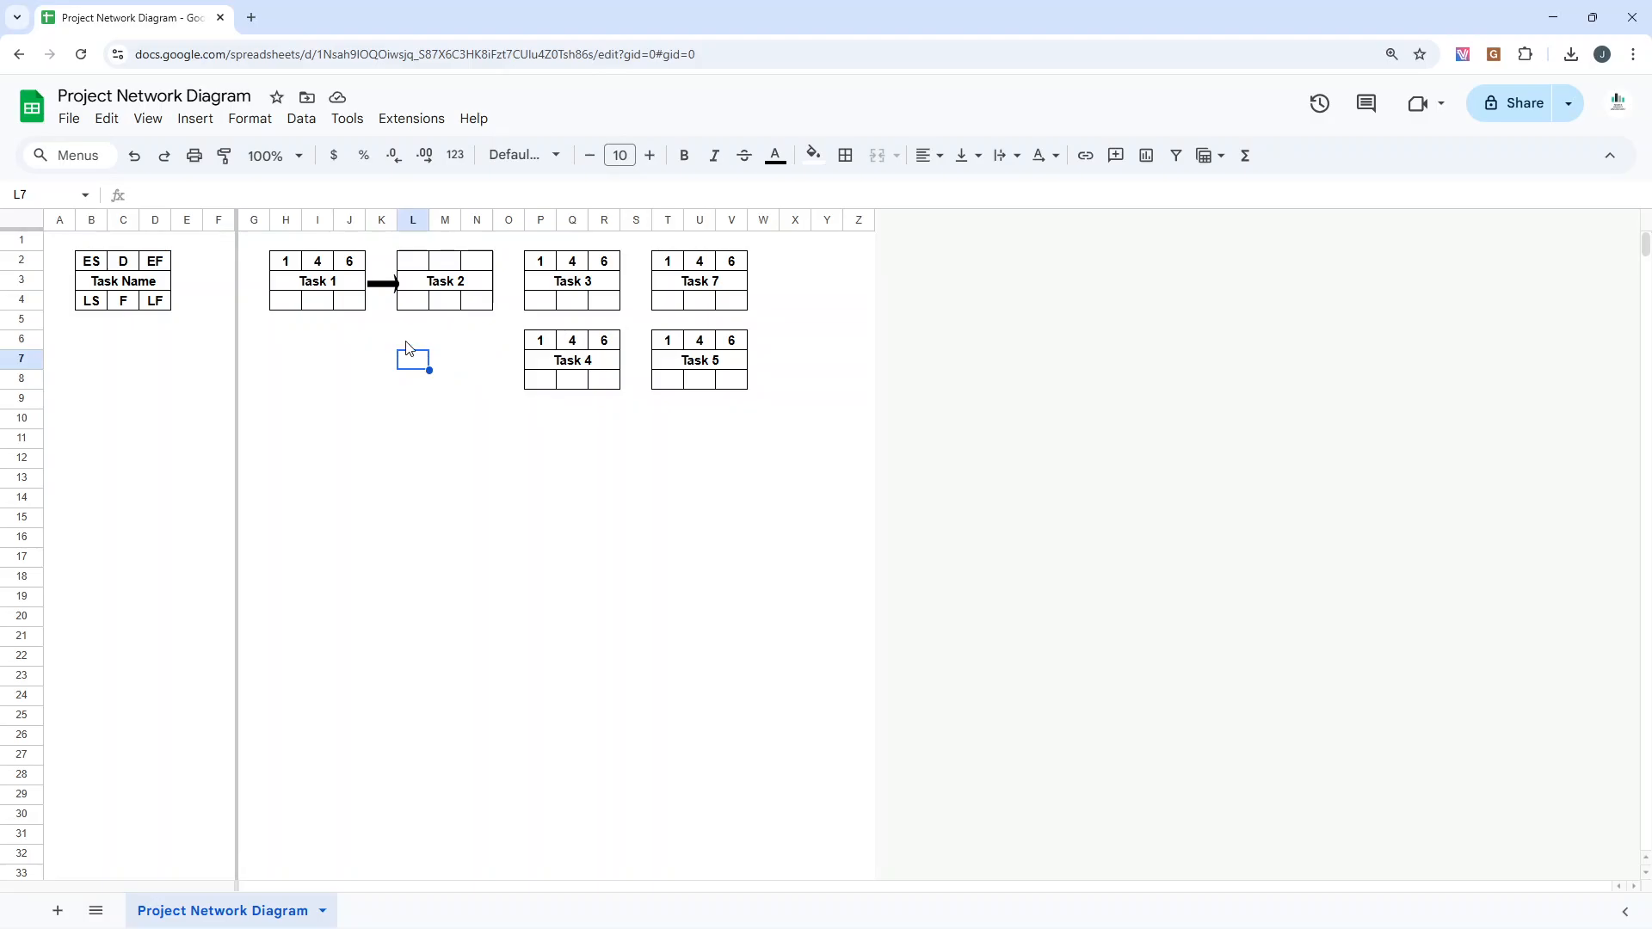
Step: Insert a second drawing containing a short horizontal arrow pointing right
left_click(203, 122)
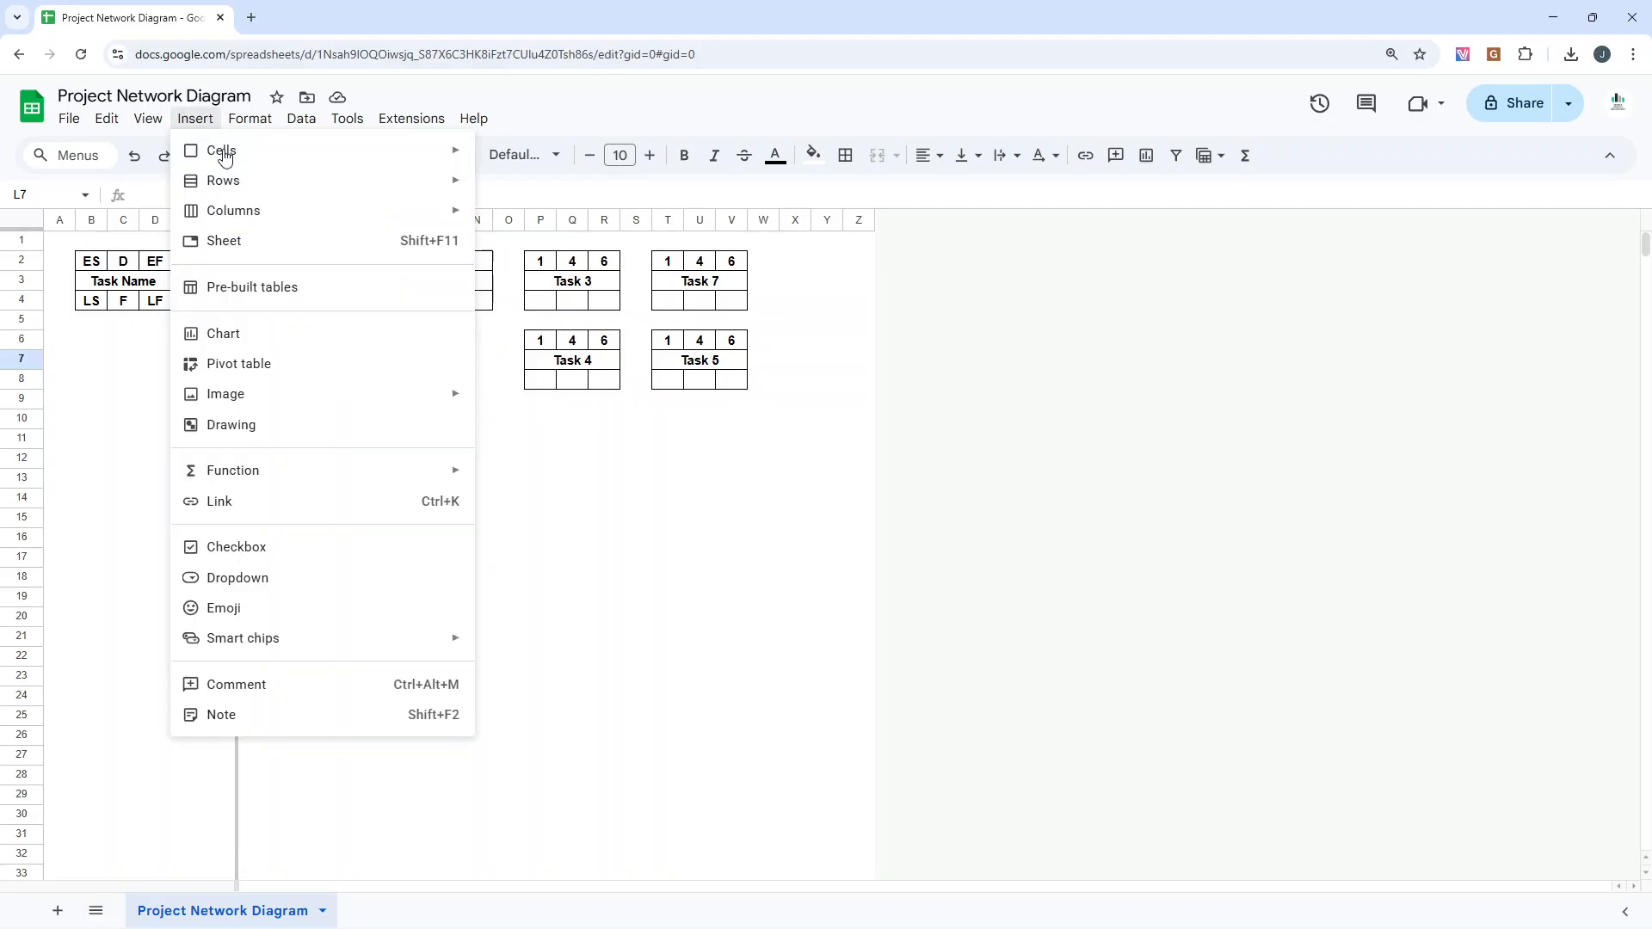
left_click(293, 424)
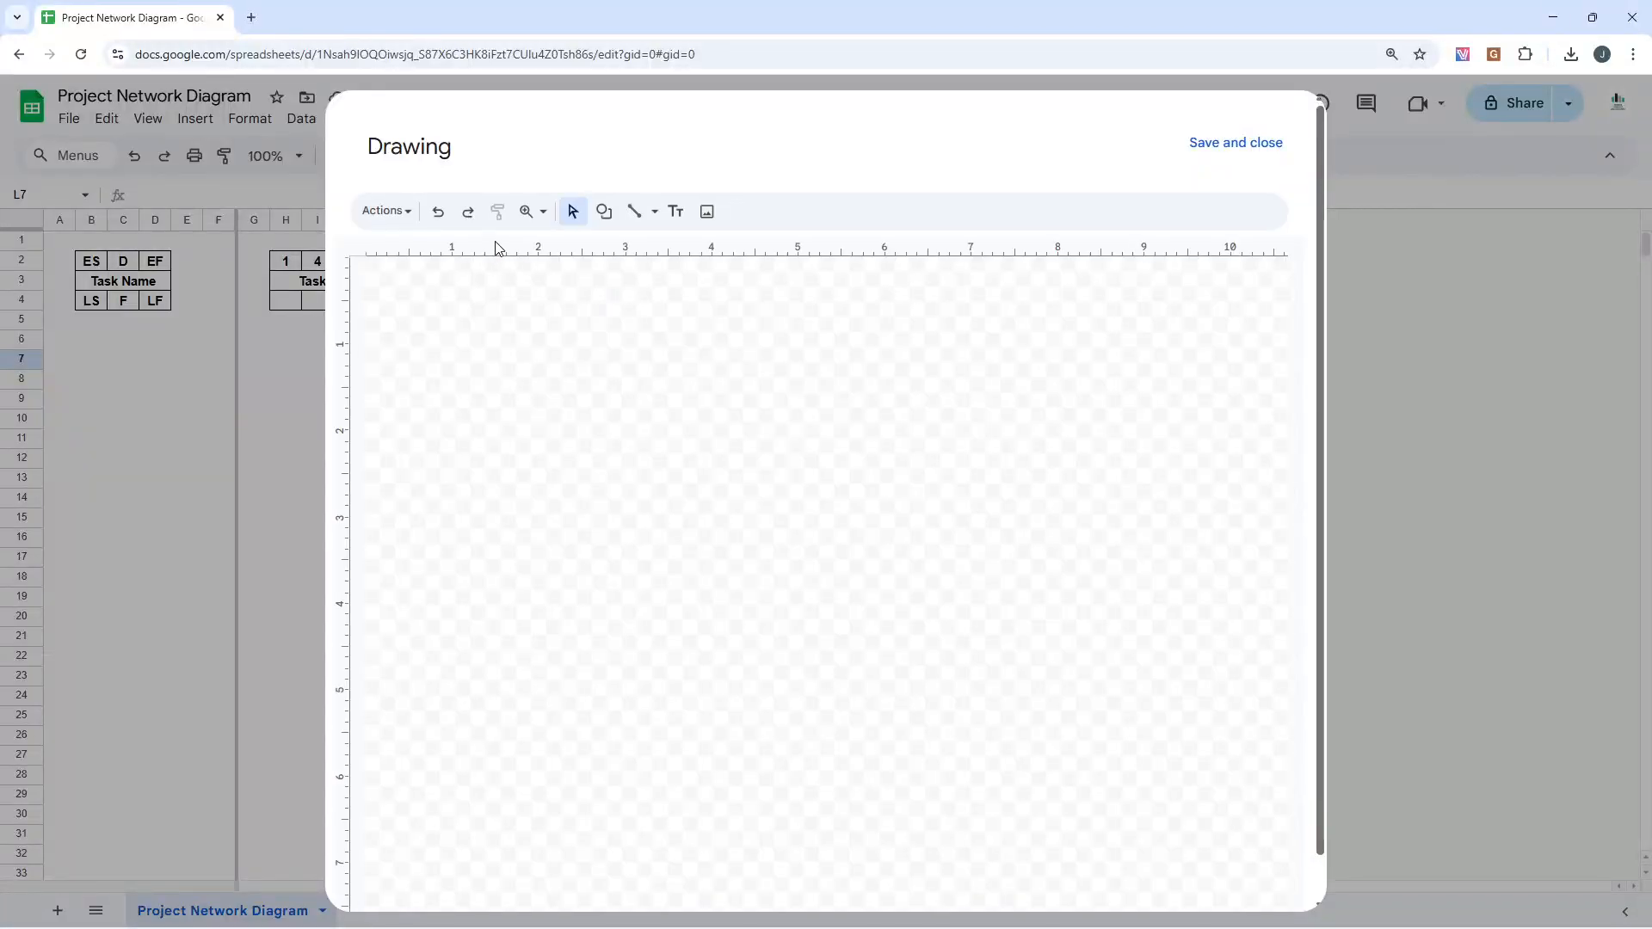
left_click(654, 212)
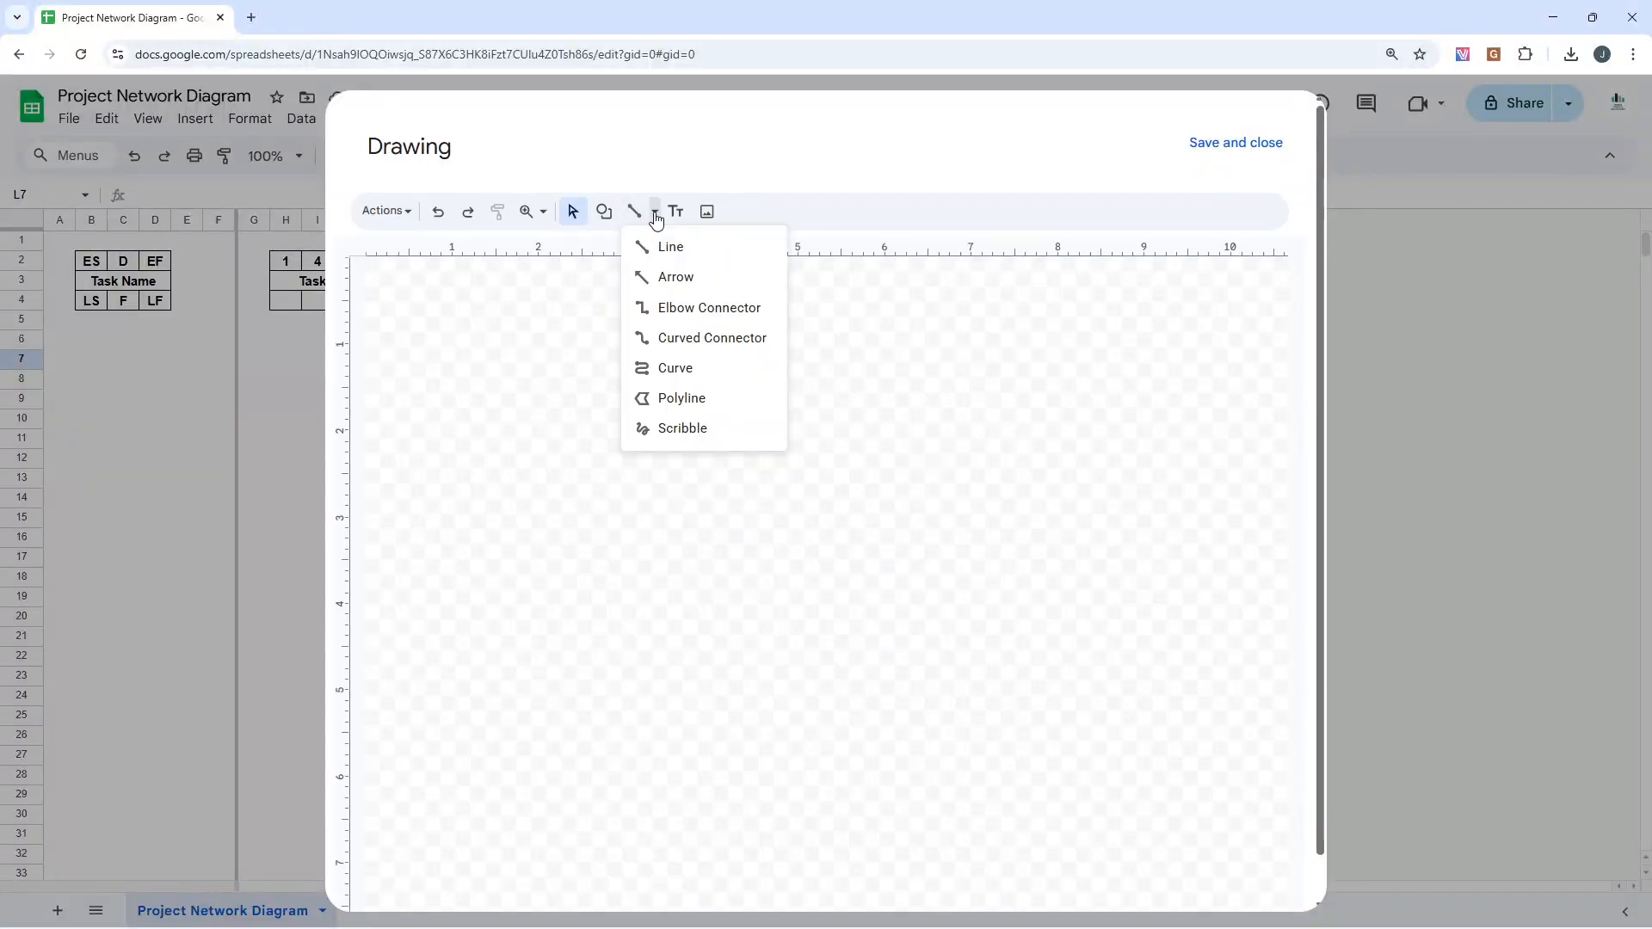
left_click(678, 278)
left_click_drag(369, 262, 410, 263)
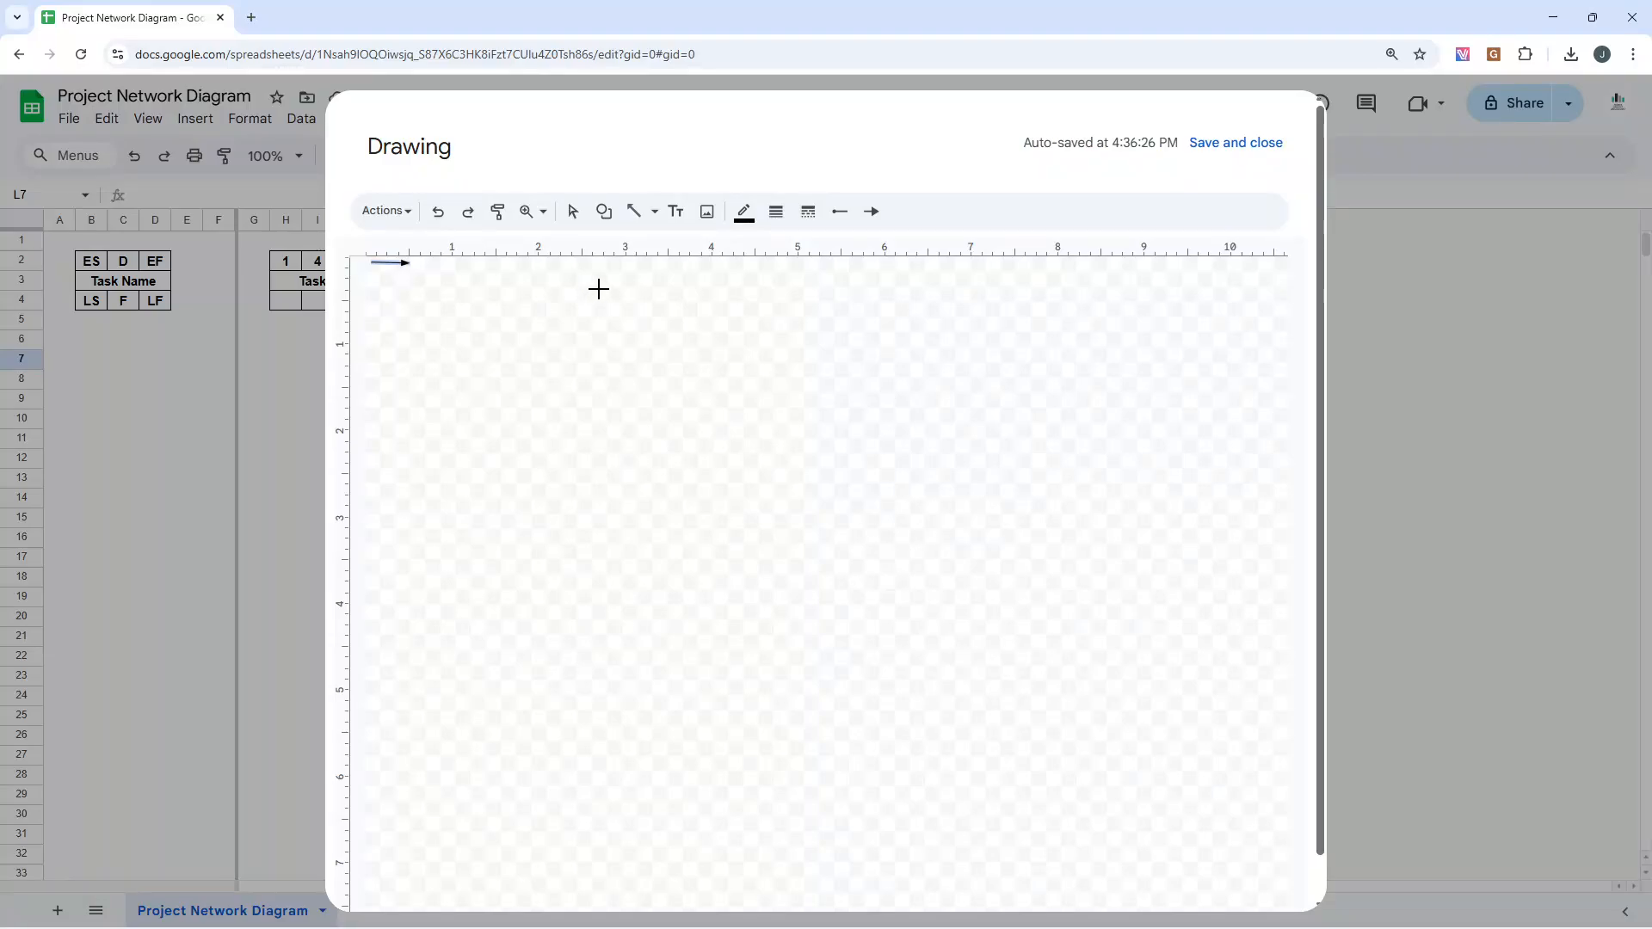
left_click(1193, 155)
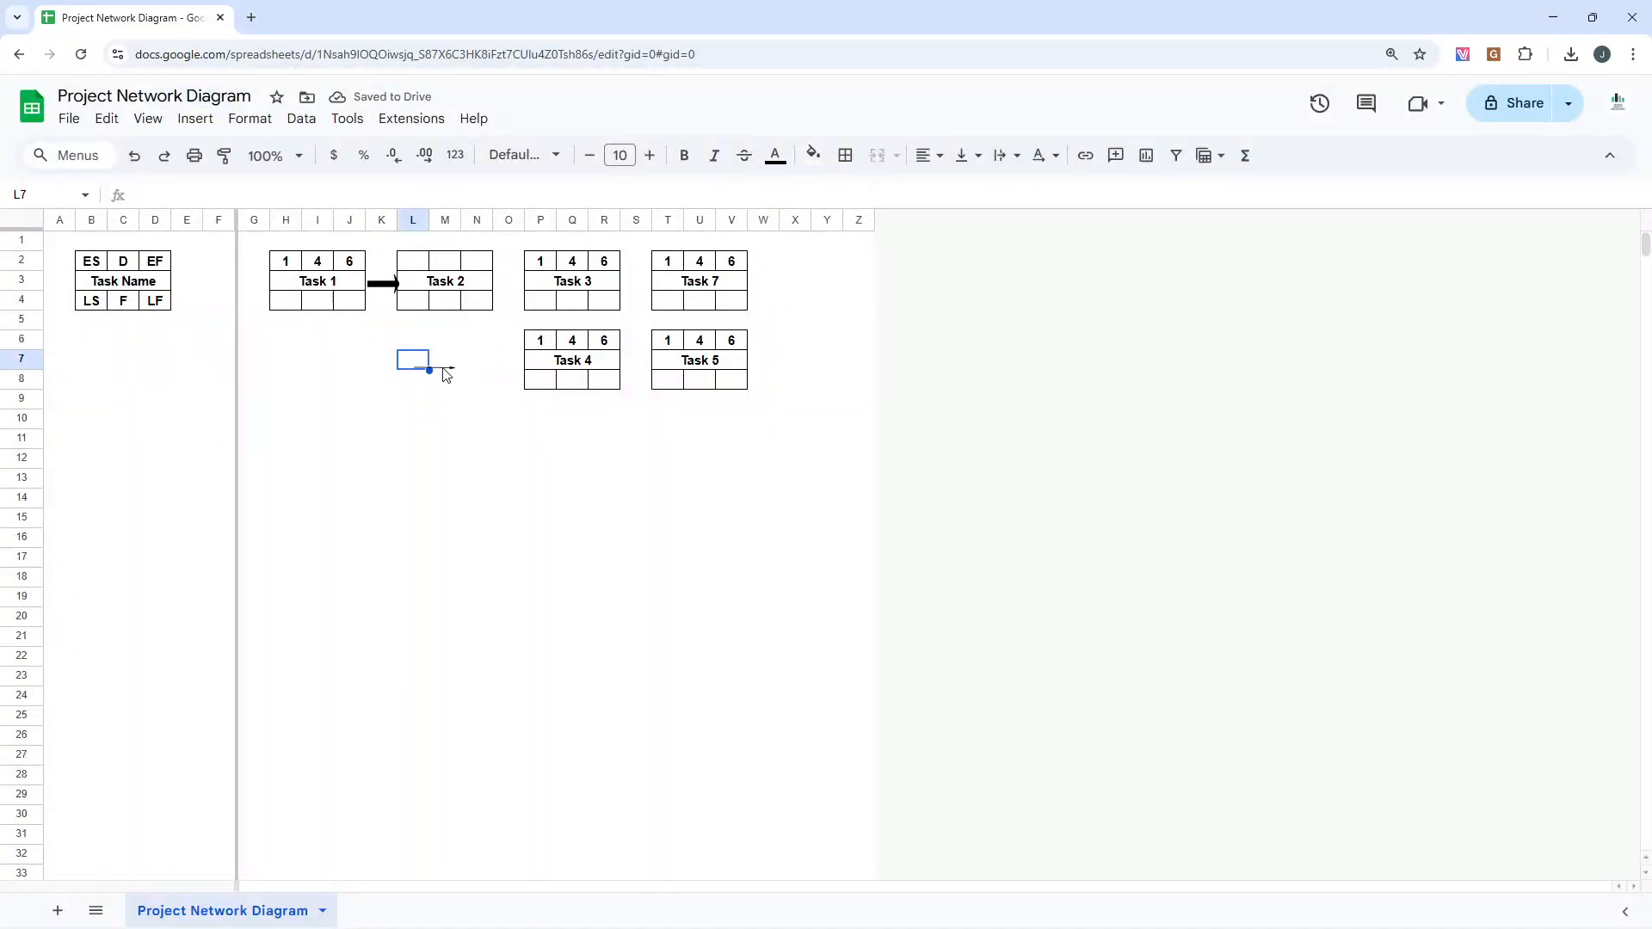
Step: Move the second arrow down to row 14, clear of the task blocks, and shorten it to about one and a half columns wide
mouse_move(442, 368)
left_mouse_down()
mouse_move(518, 278)
mouse_move(768, 249)
left_mouse_up()
left_click(859, 478)
left_click(523, 287)
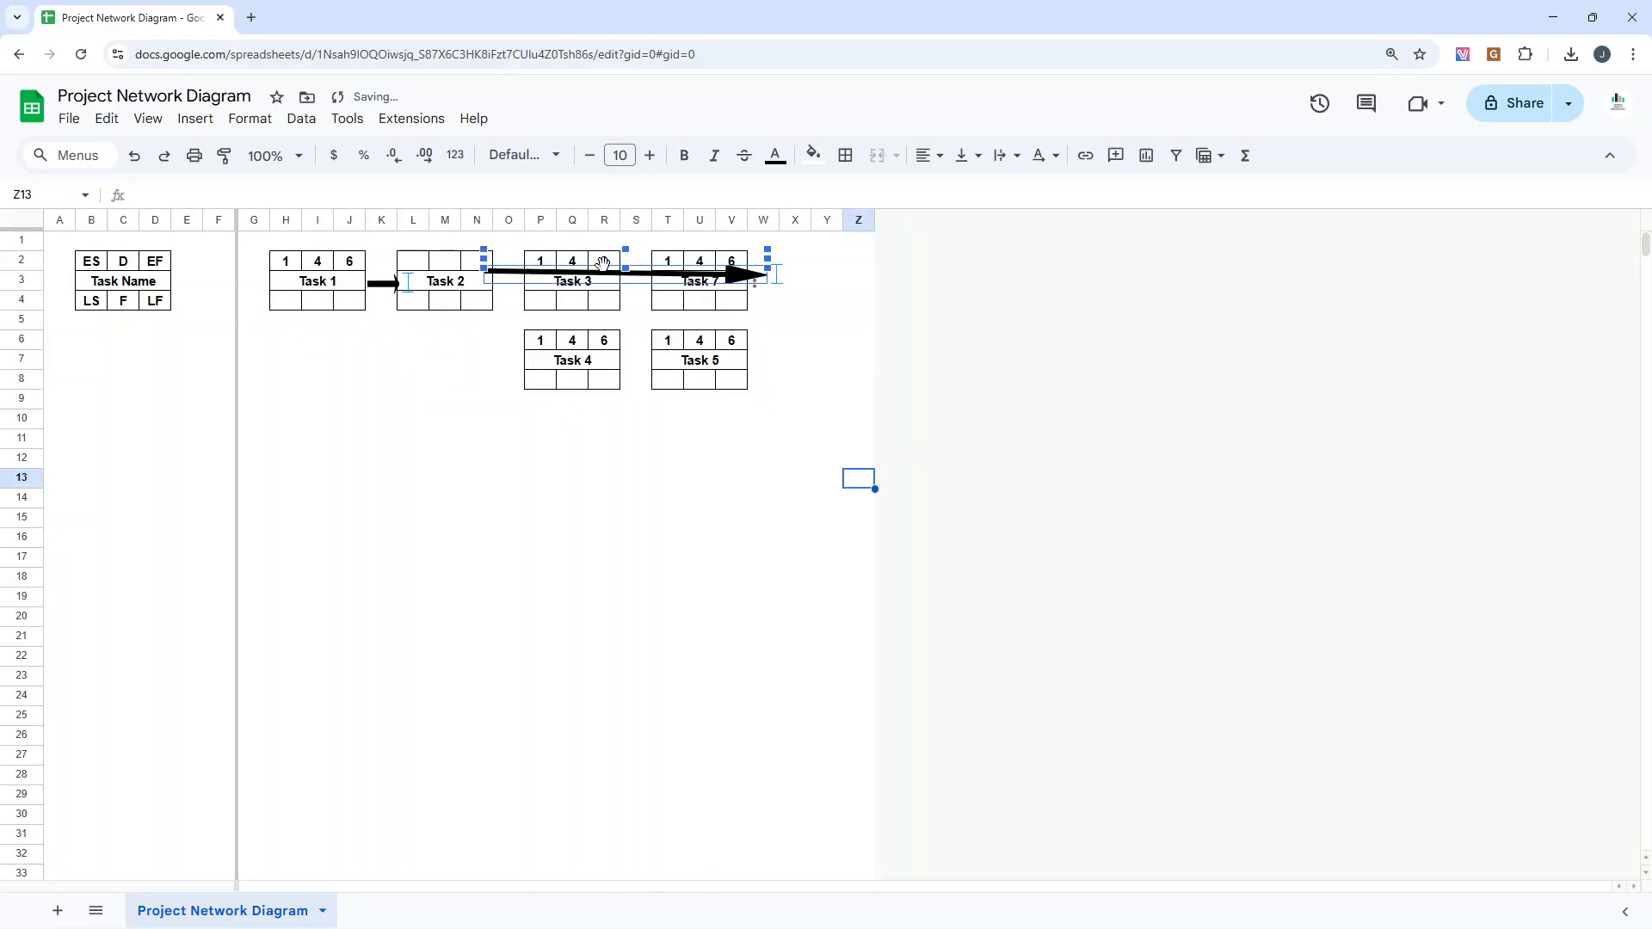
left_click_drag(572, 282, 480, 506)
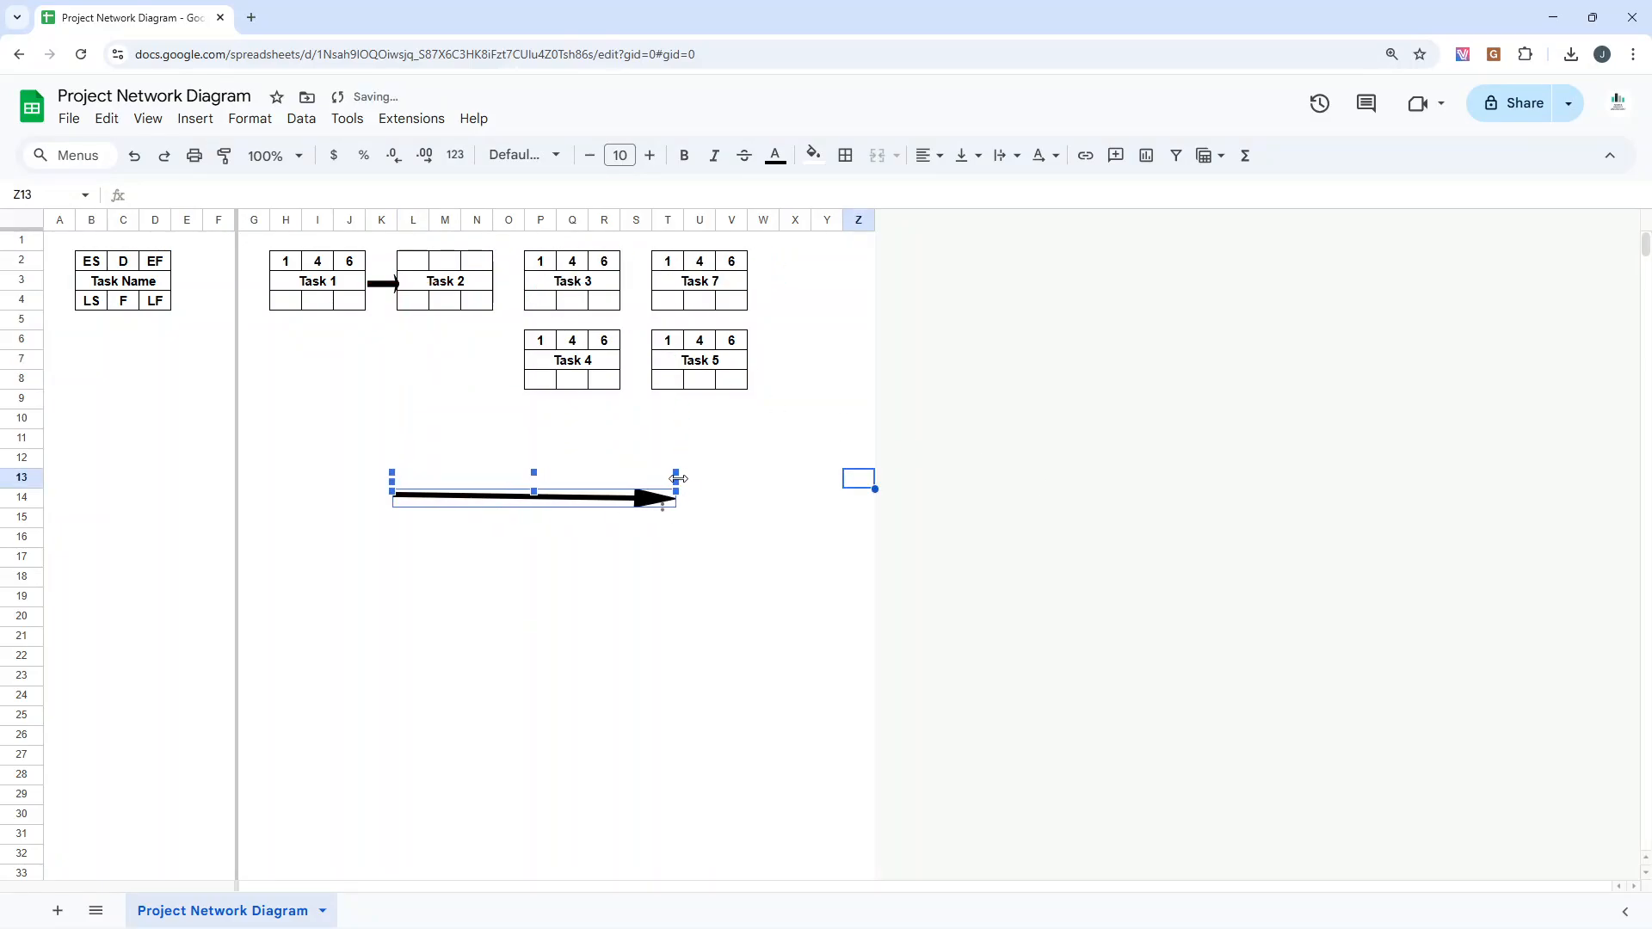
left_click_drag(678, 479, 443, 482)
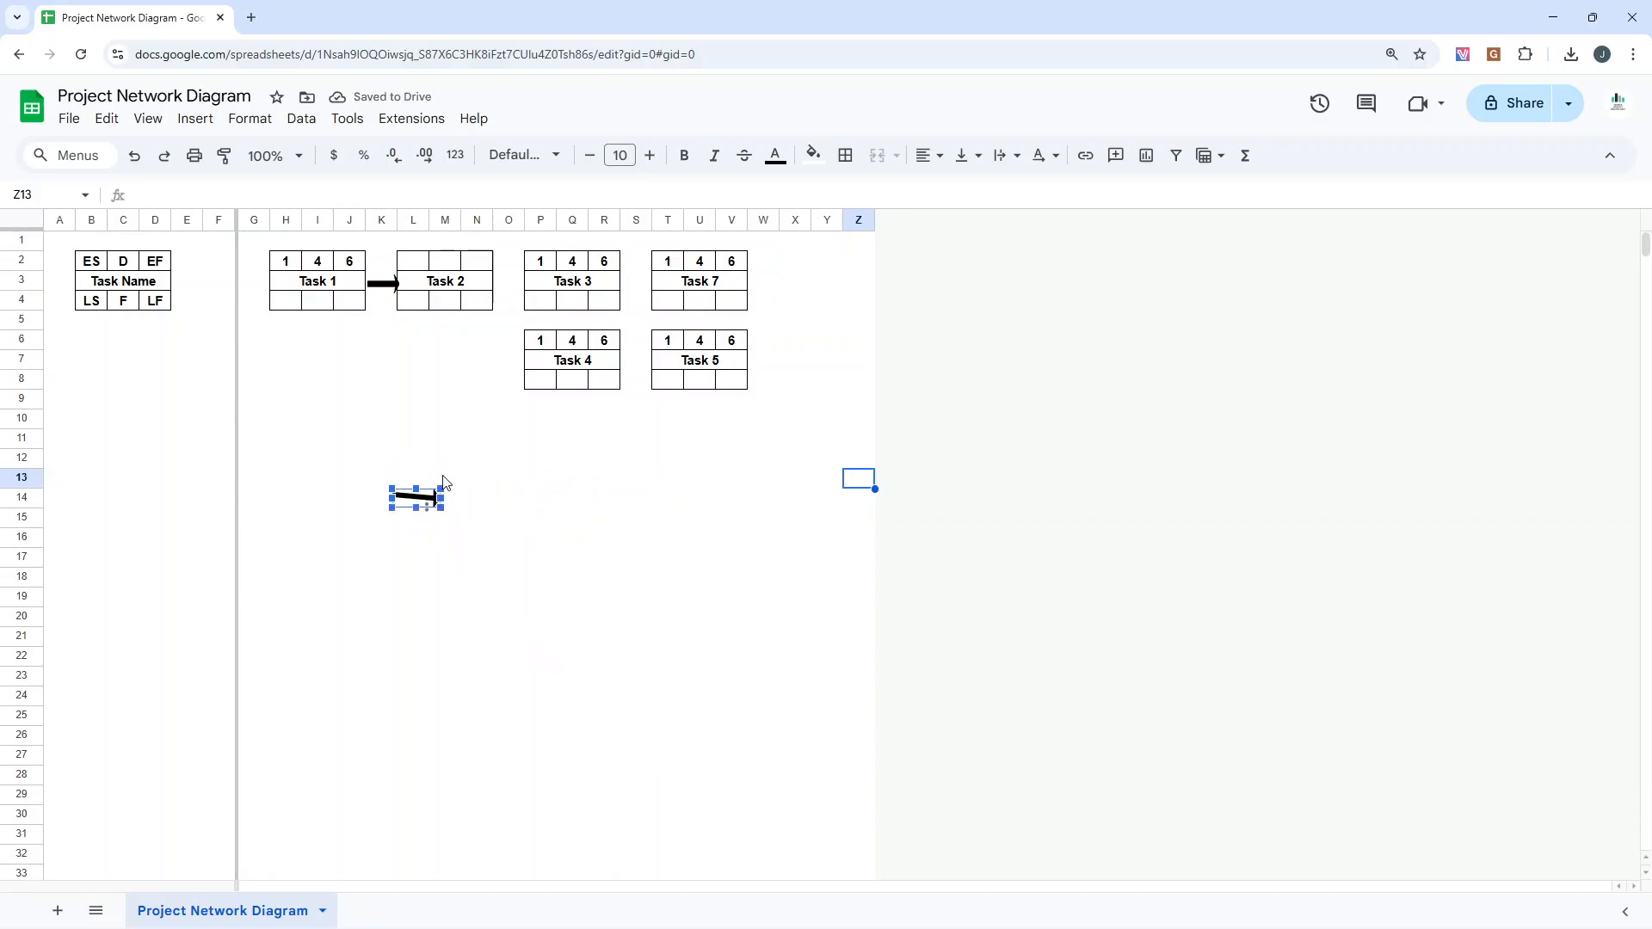
left_click(473, 522)
left_click(428, 504)
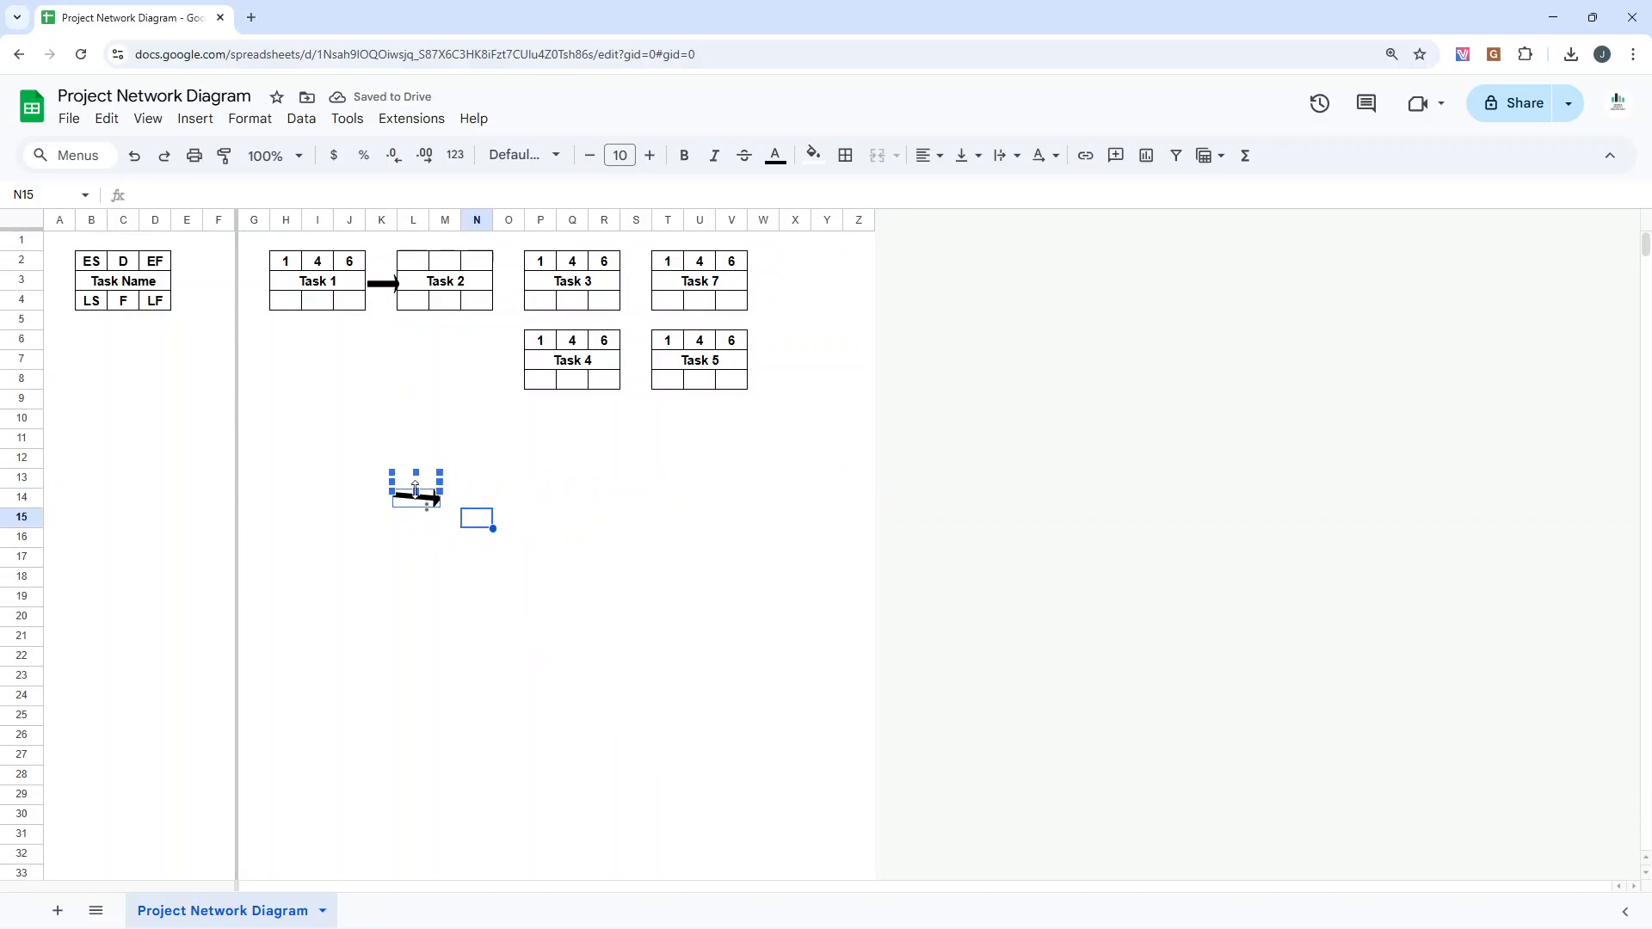
Step: Place the second arrow at row 3 between Task 2 and Task 3 and shorten it to fit column O
left_click_drag(416, 488, 515, 280)
left_click(507, 441)
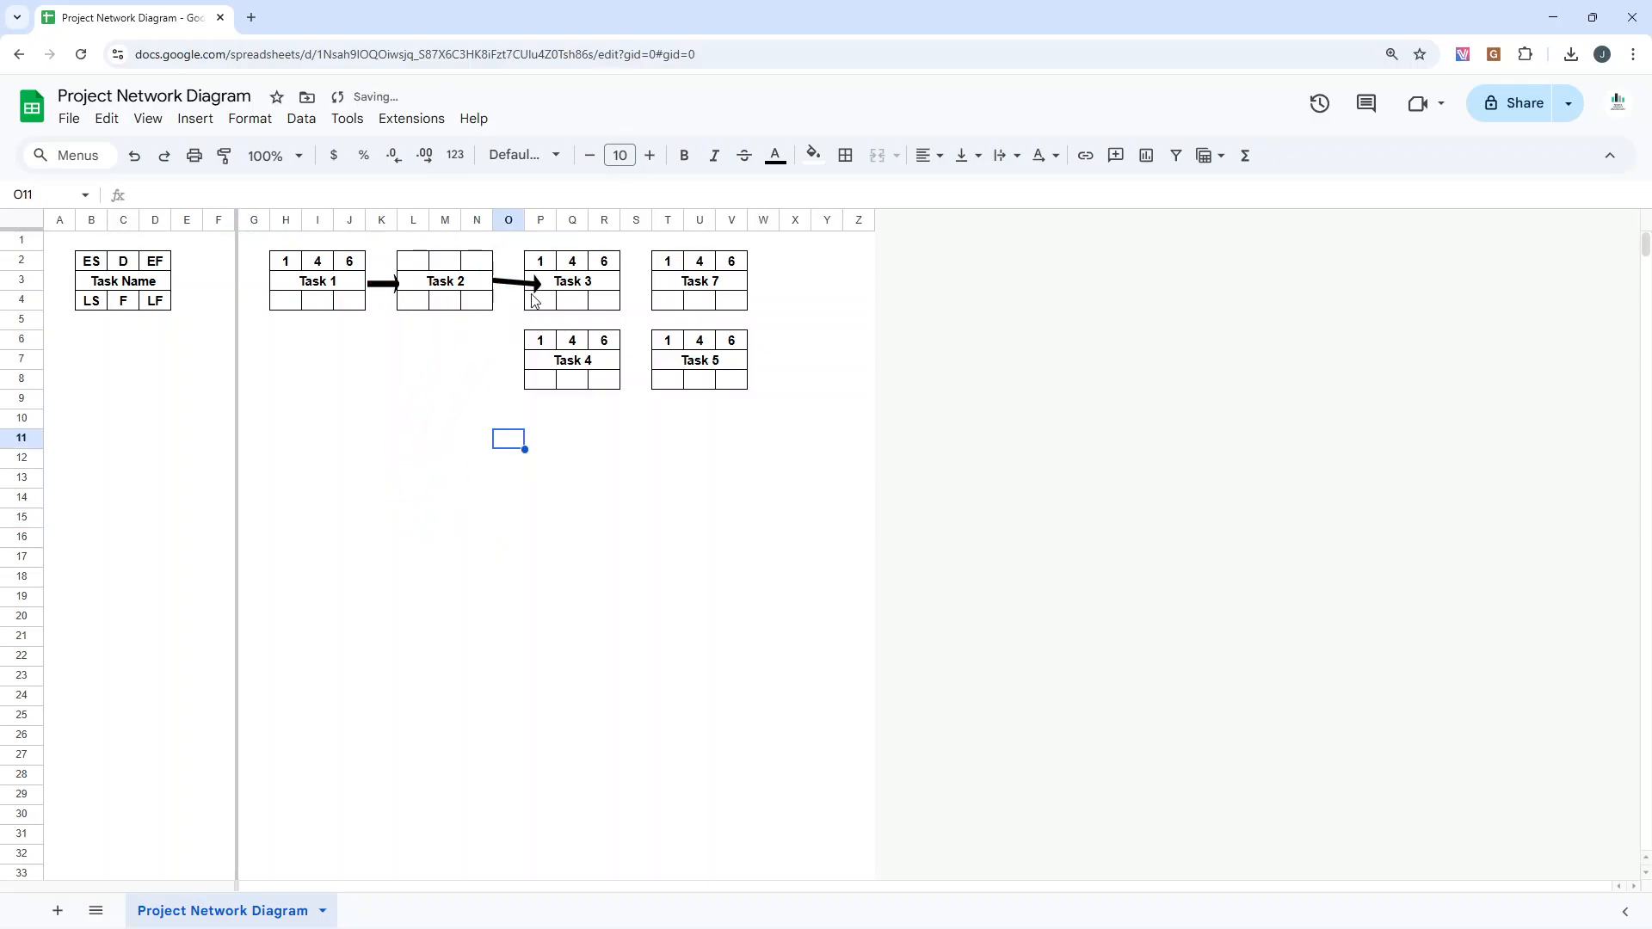
left_click(532, 287)
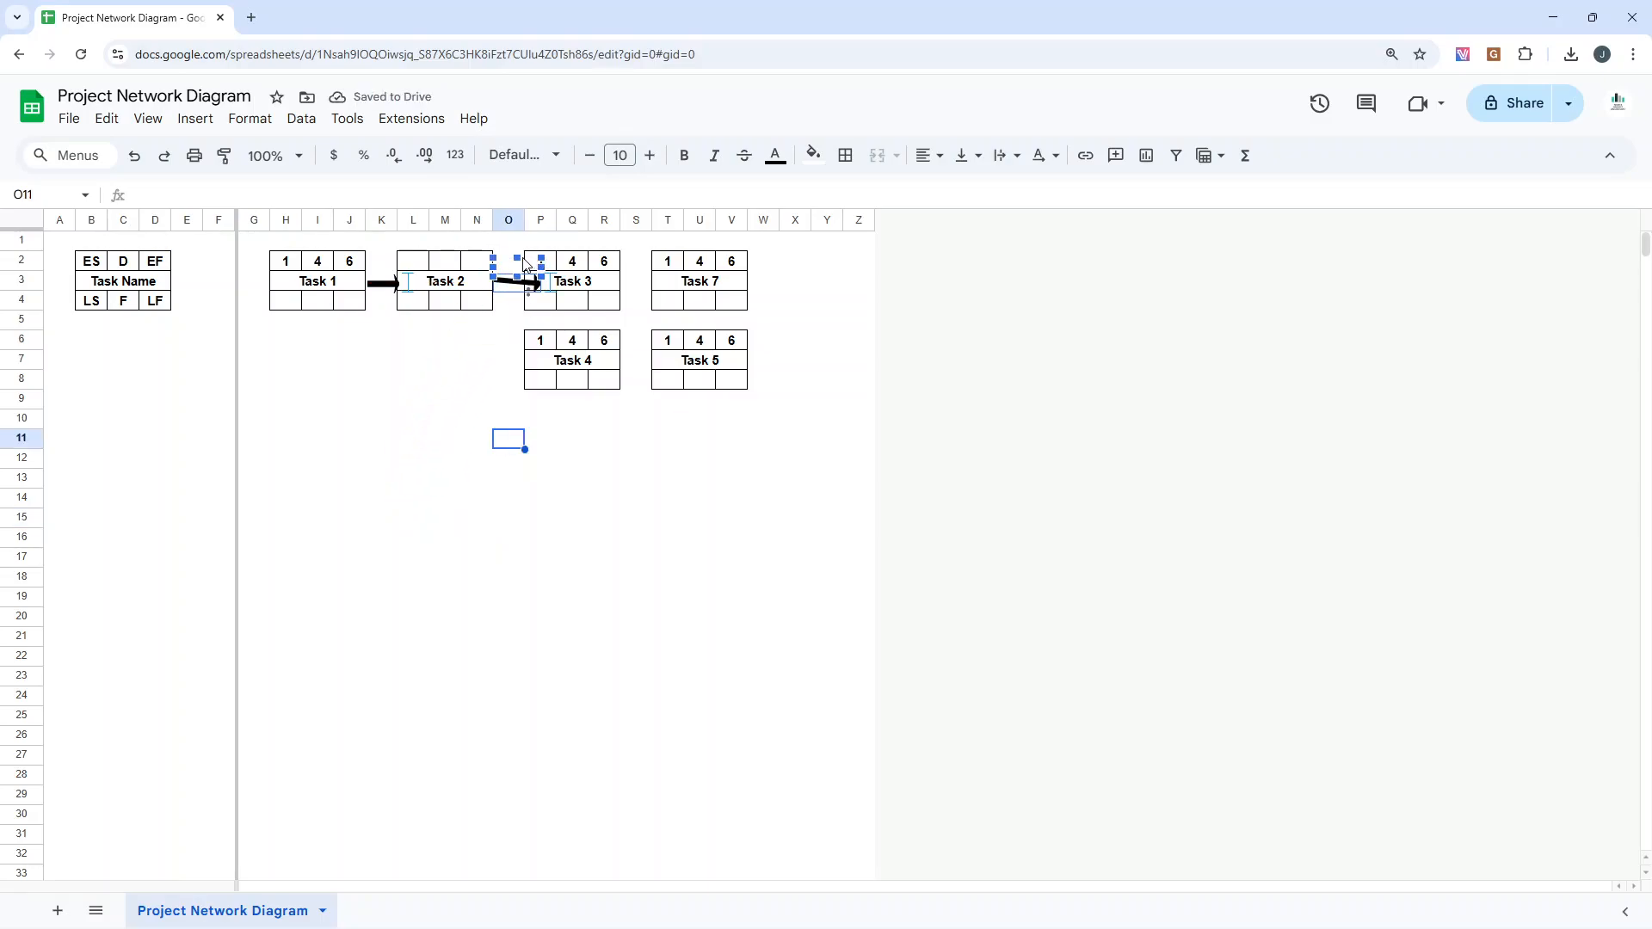
left_click_drag(542, 270, 525, 283)
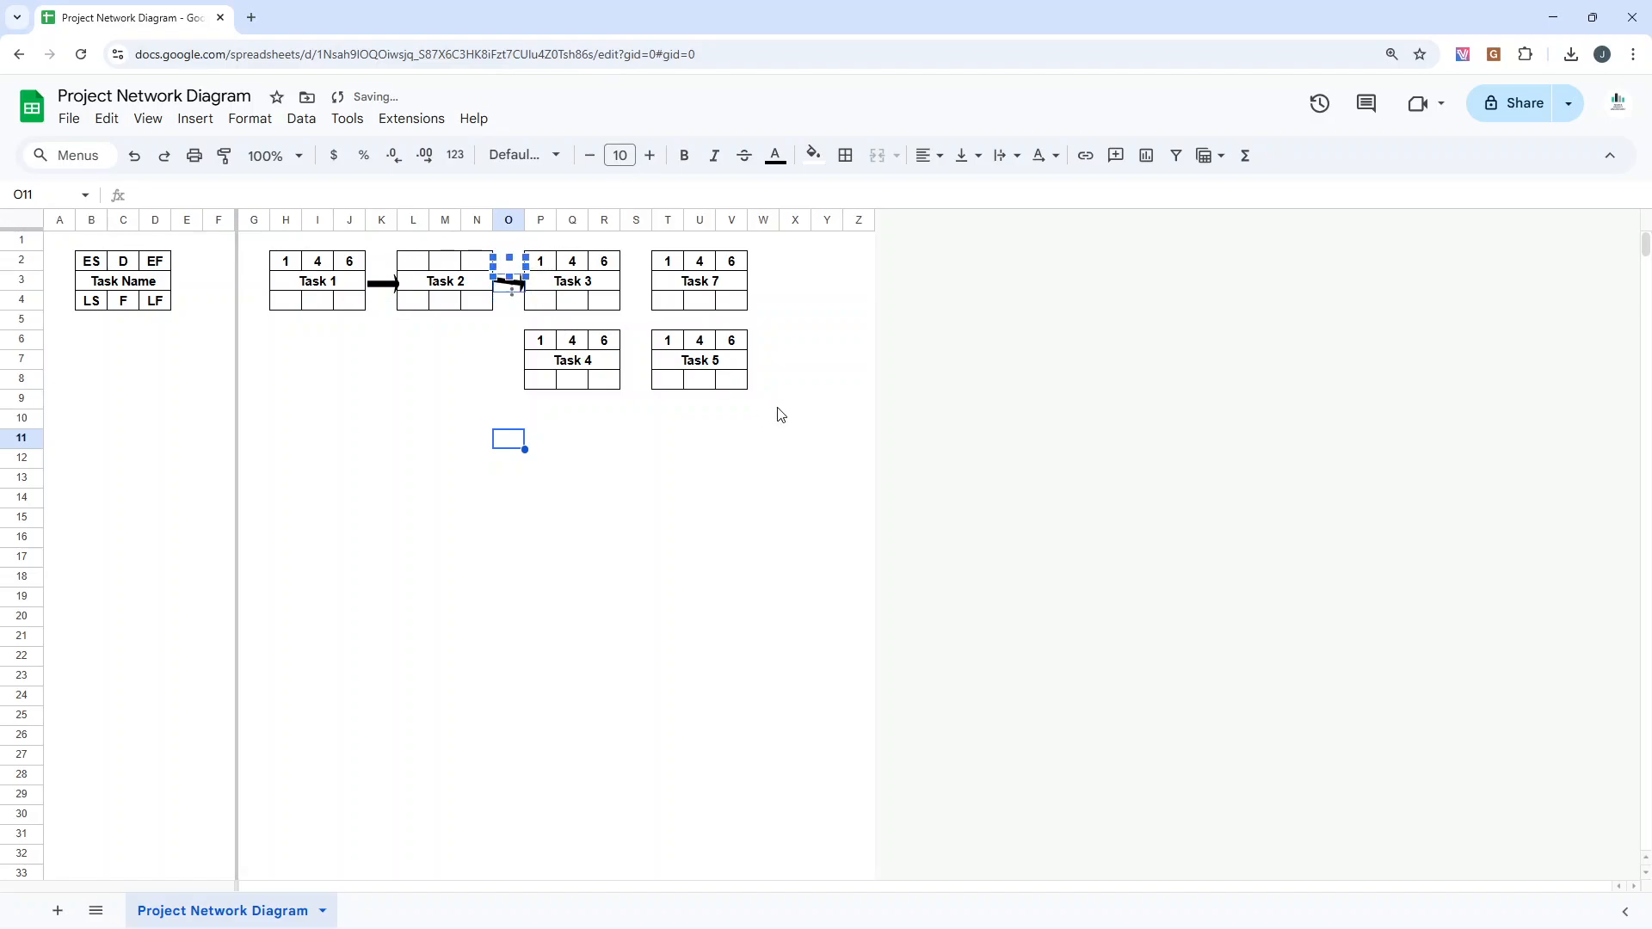
left_click(778, 406)
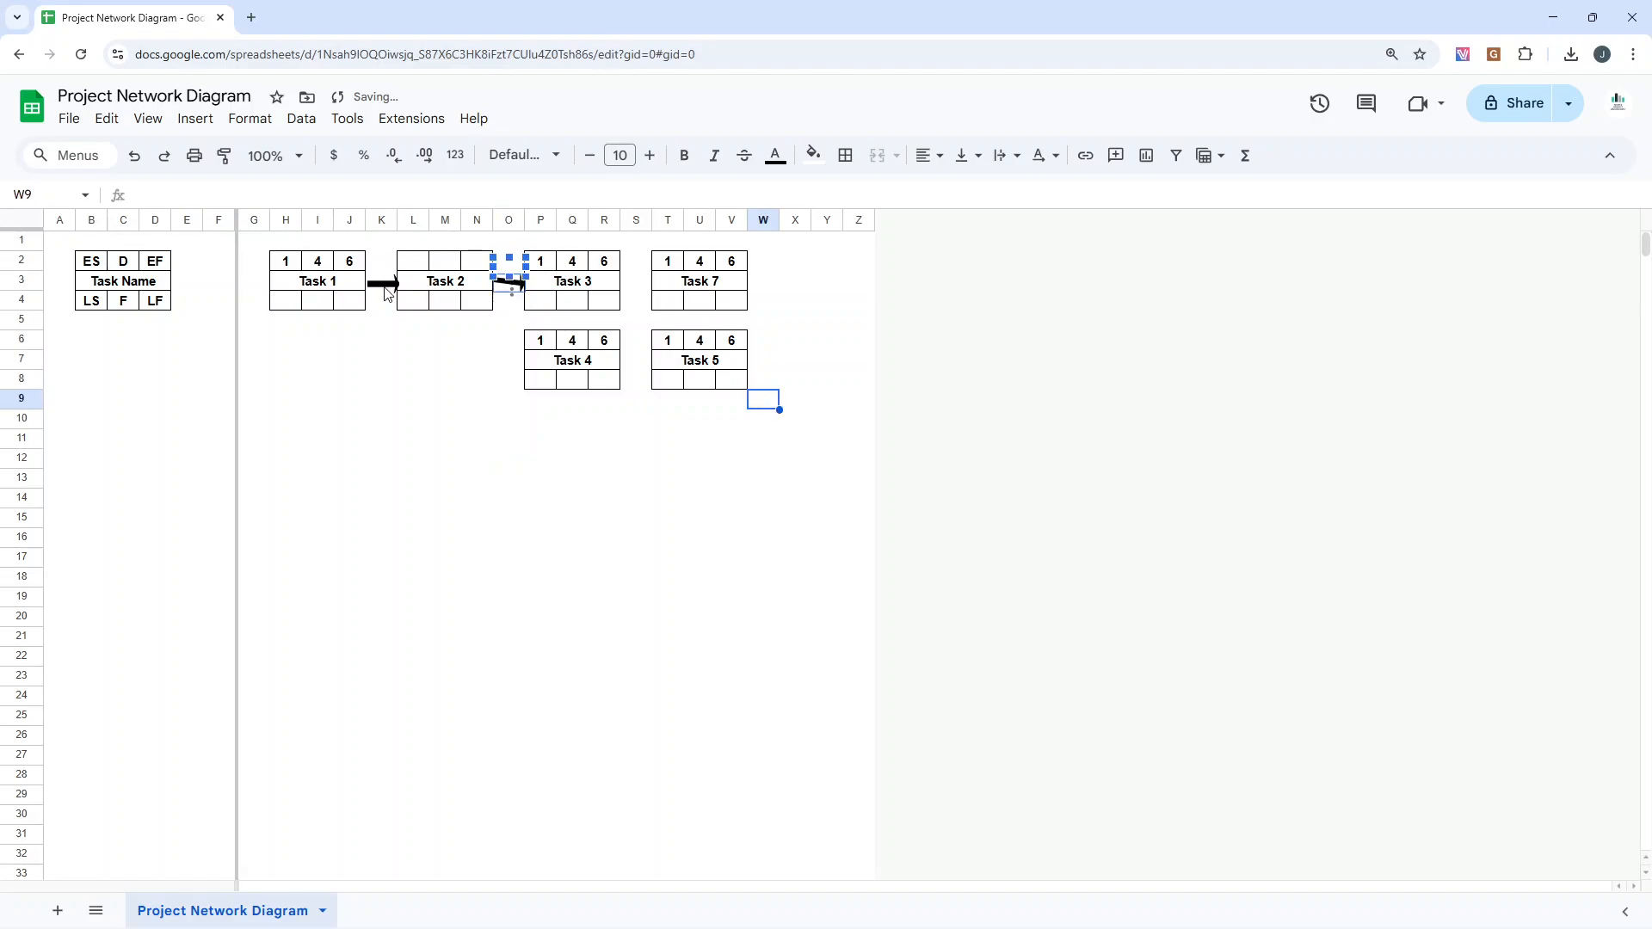
left_click(383, 286)
left_click(589, 445)
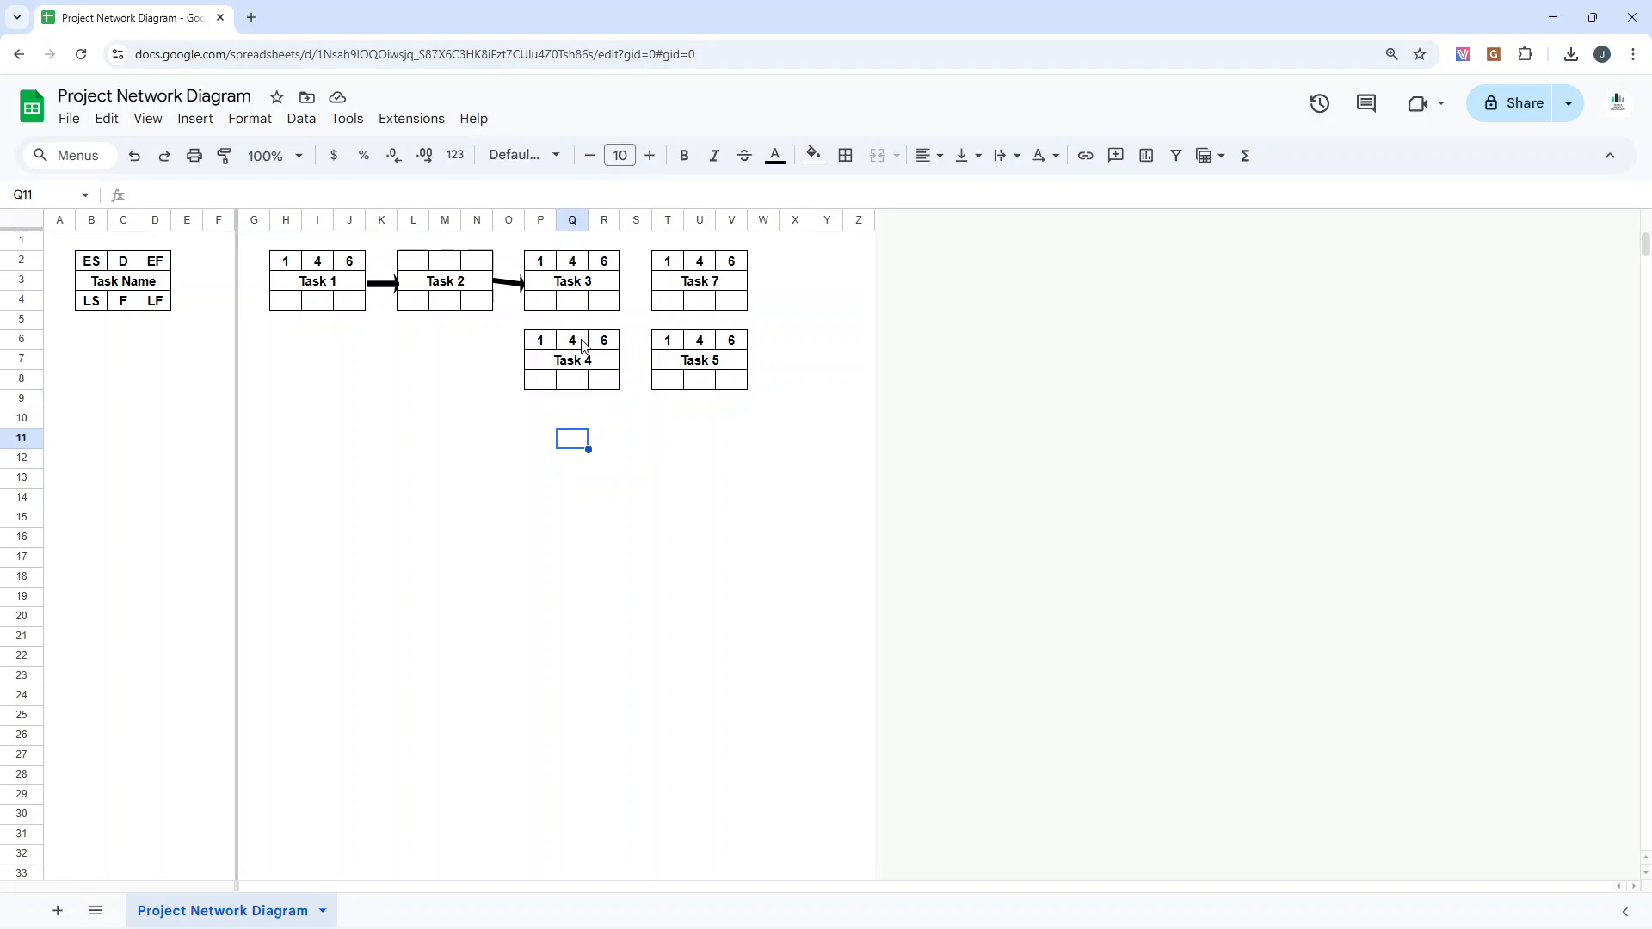
left_click(687, 282)
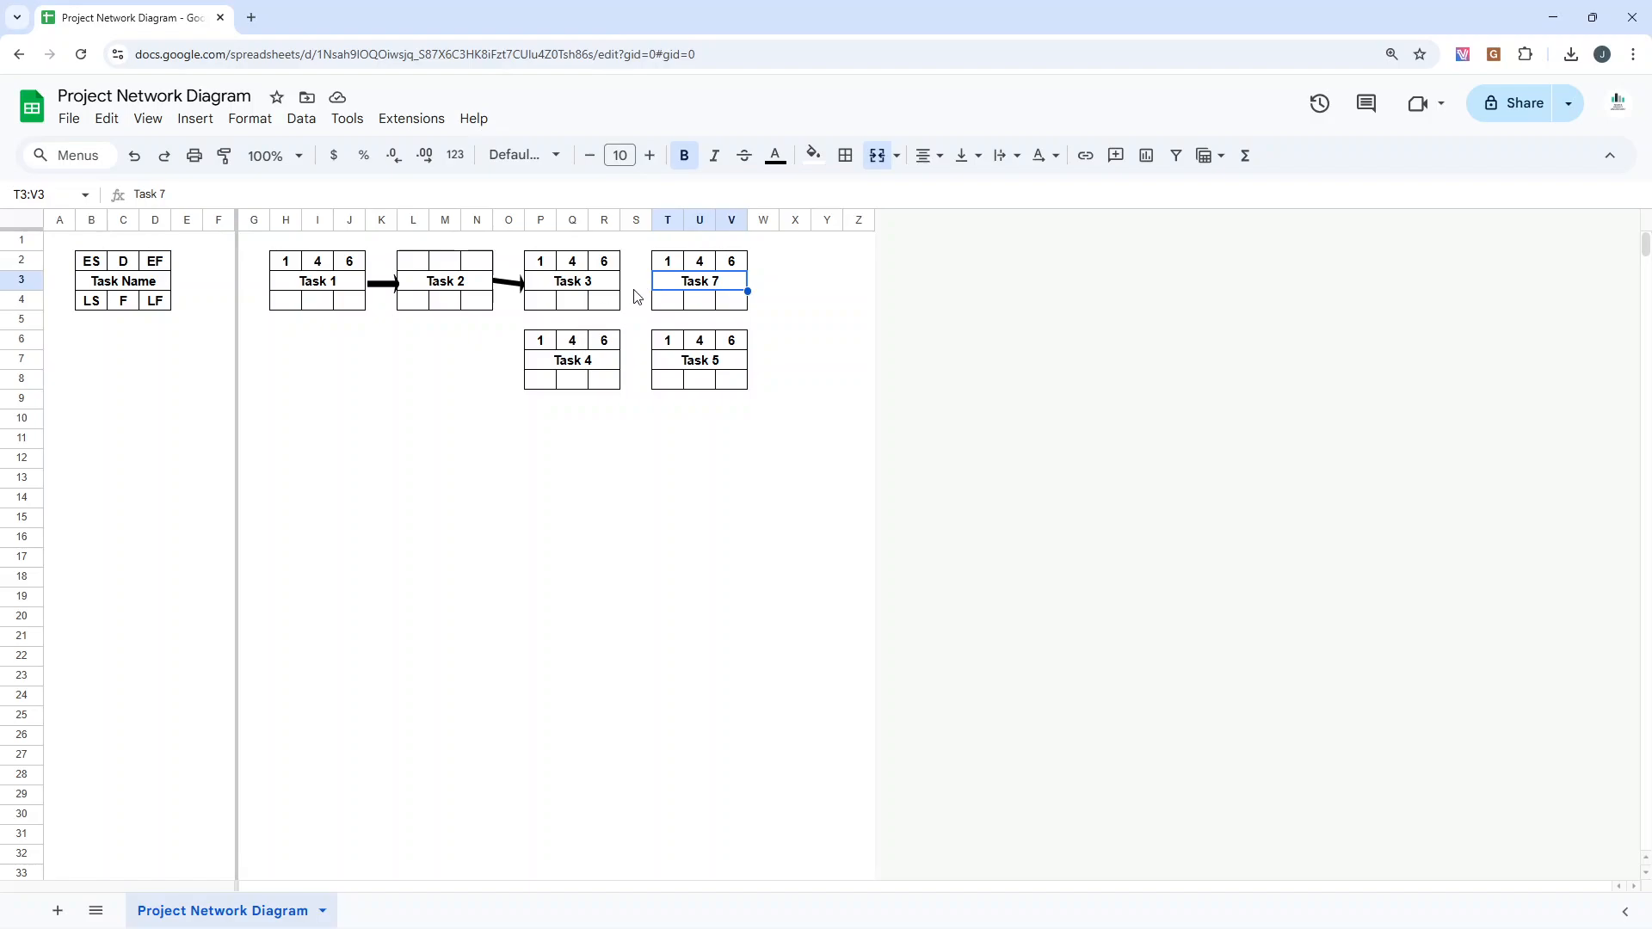
left_click_drag(669, 263, 726, 306)
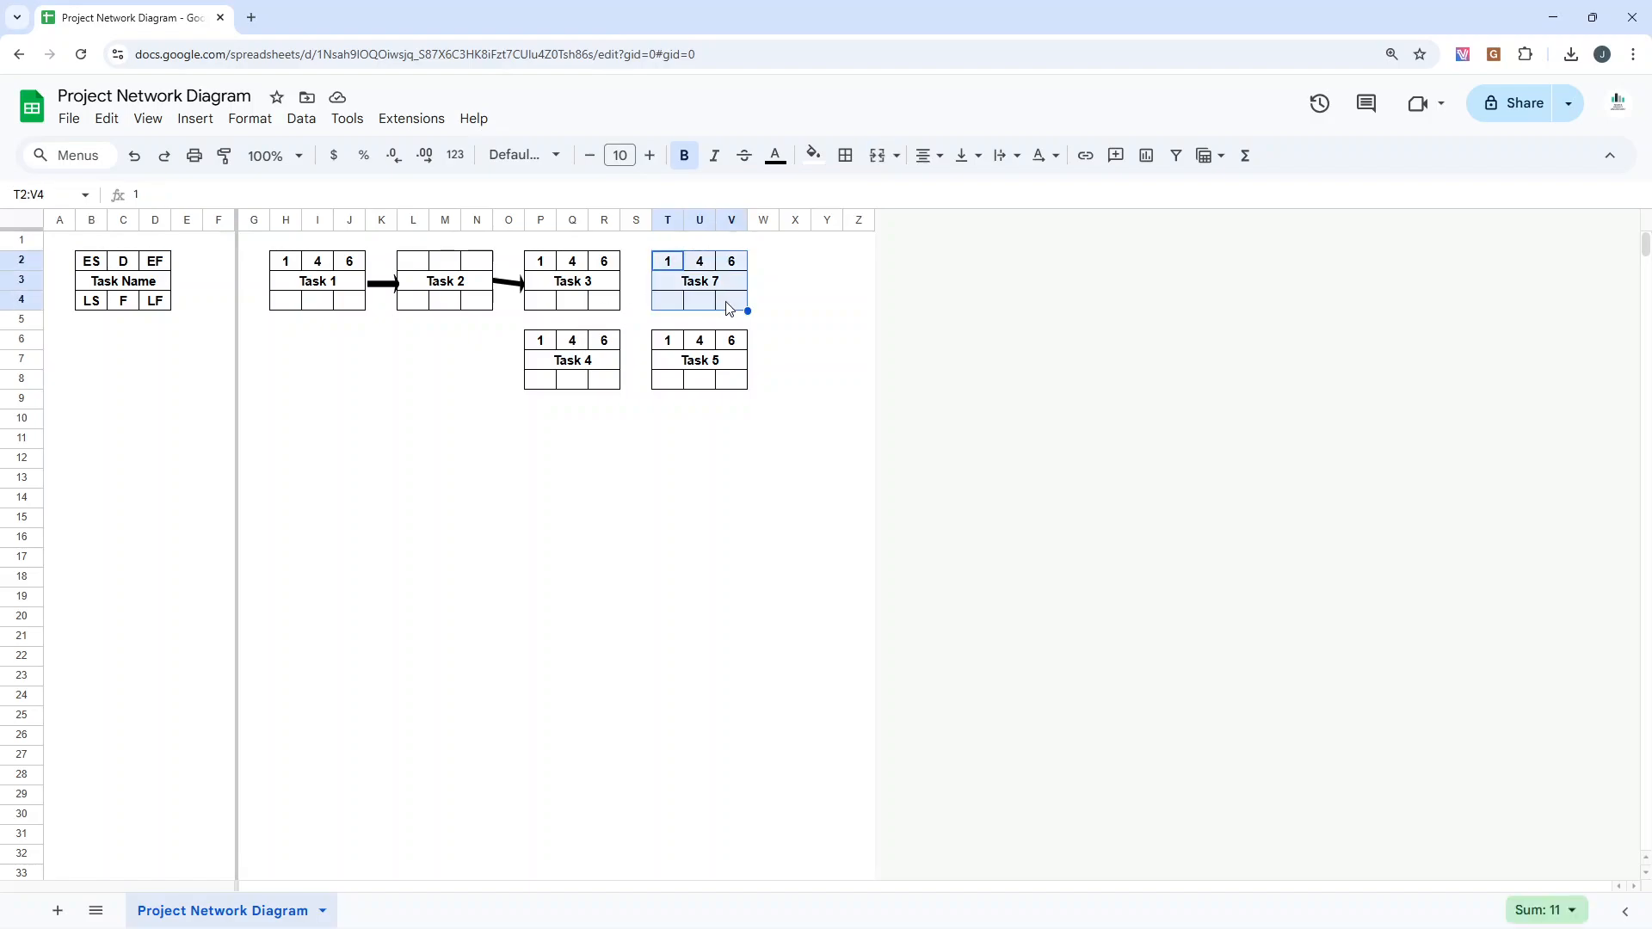
left_click_drag(541, 262, 594, 303)
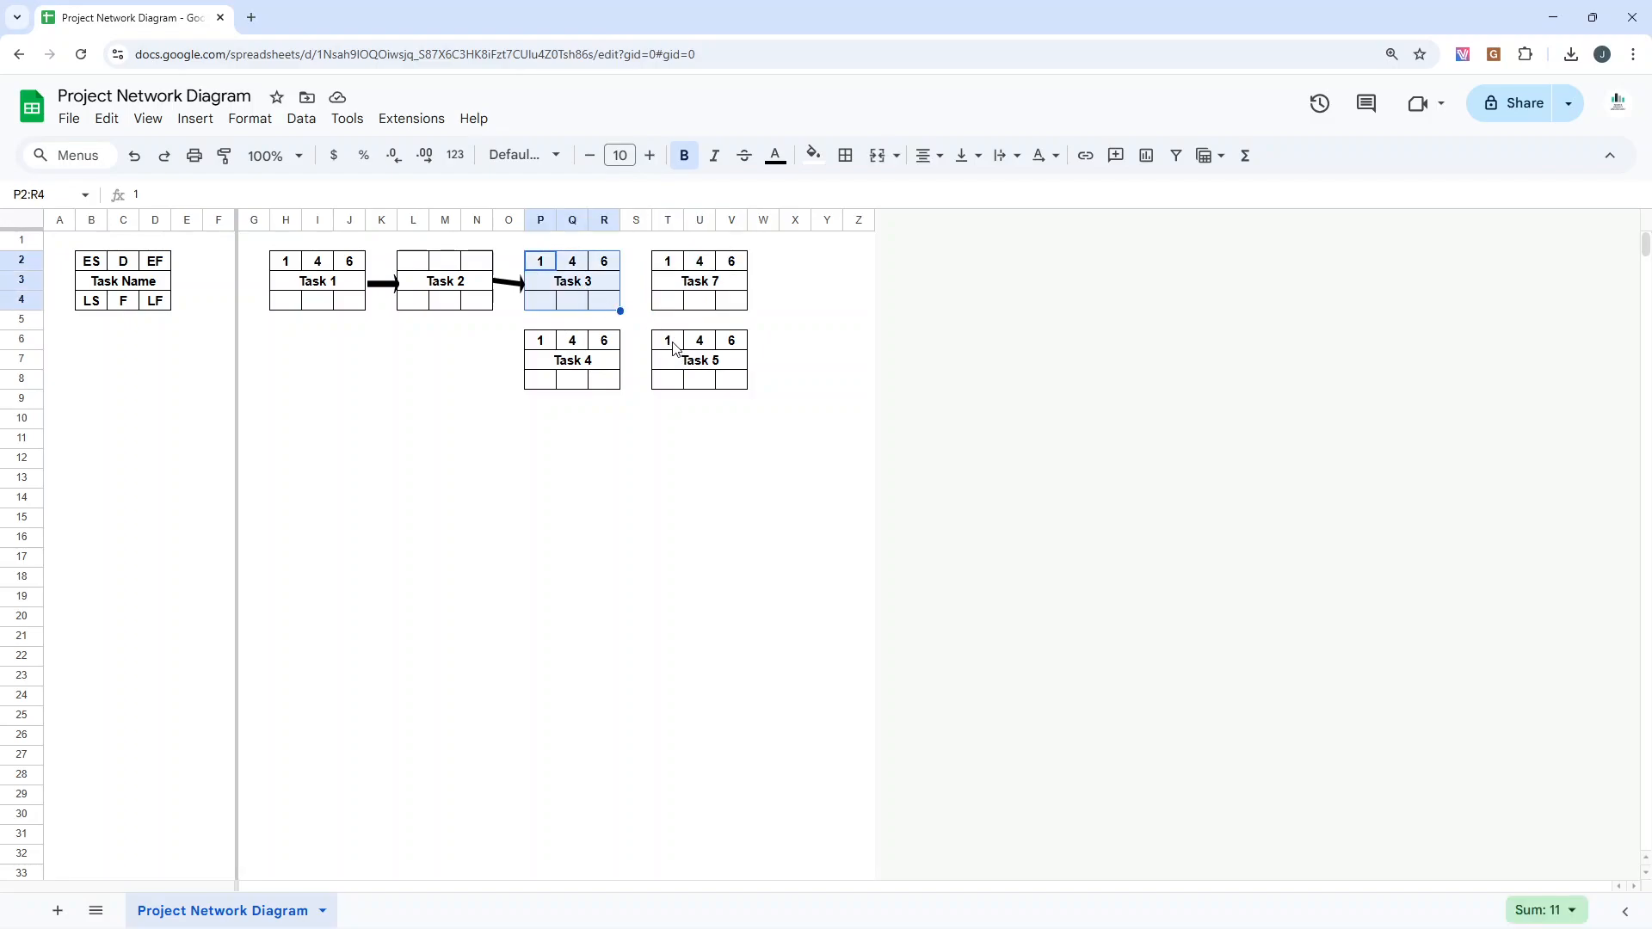
Step: Copy the Task 5 block into the range starting at X6 and rename the copy Task 6
left_click_drag(674, 347, 735, 378)
key("ctrl+c")
left_click(789, 344)
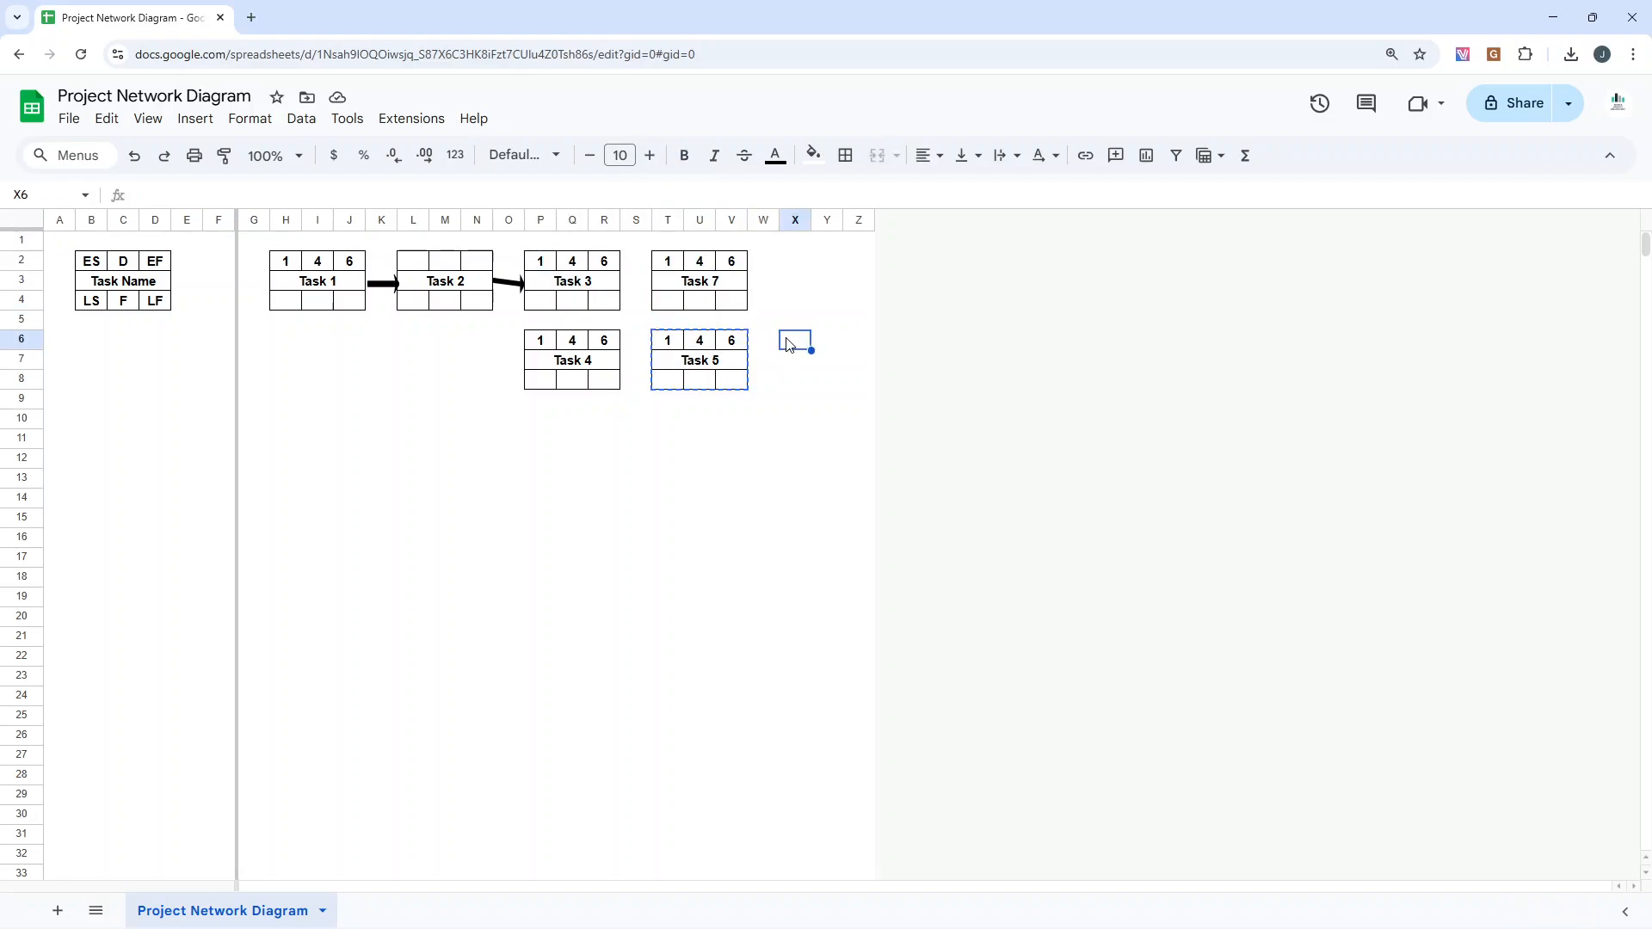
key("ctrl+v")
double_click(849, 360)
key("BackSpace")
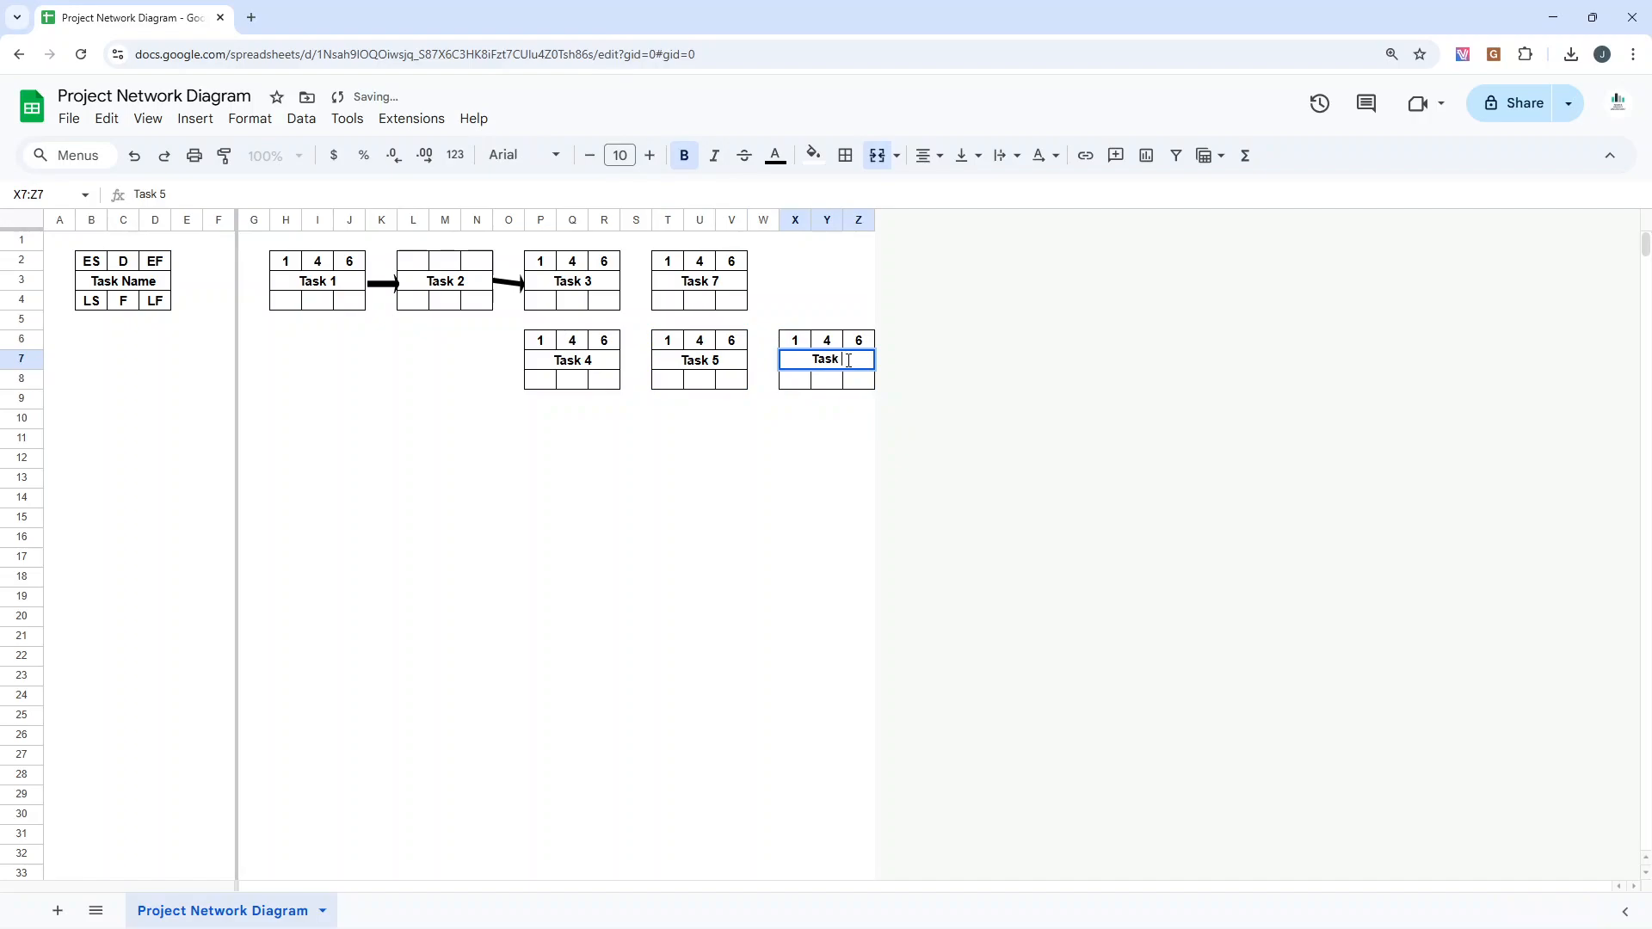
type("6")
key("Return")
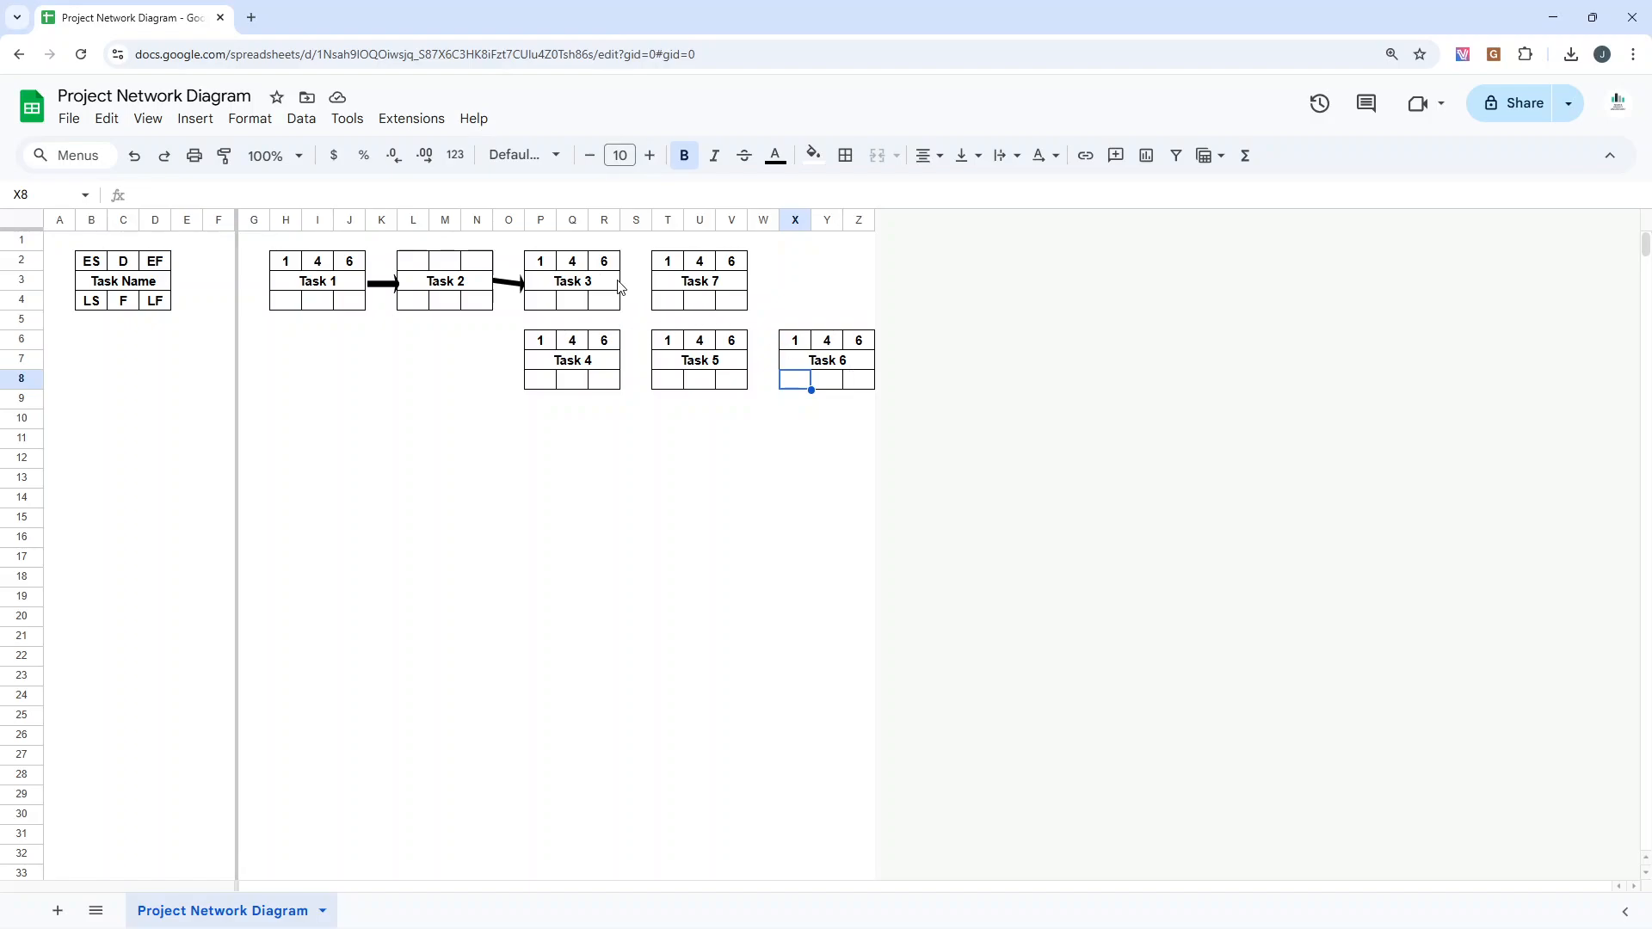
left_click_drag(616, 284, 652, 284)
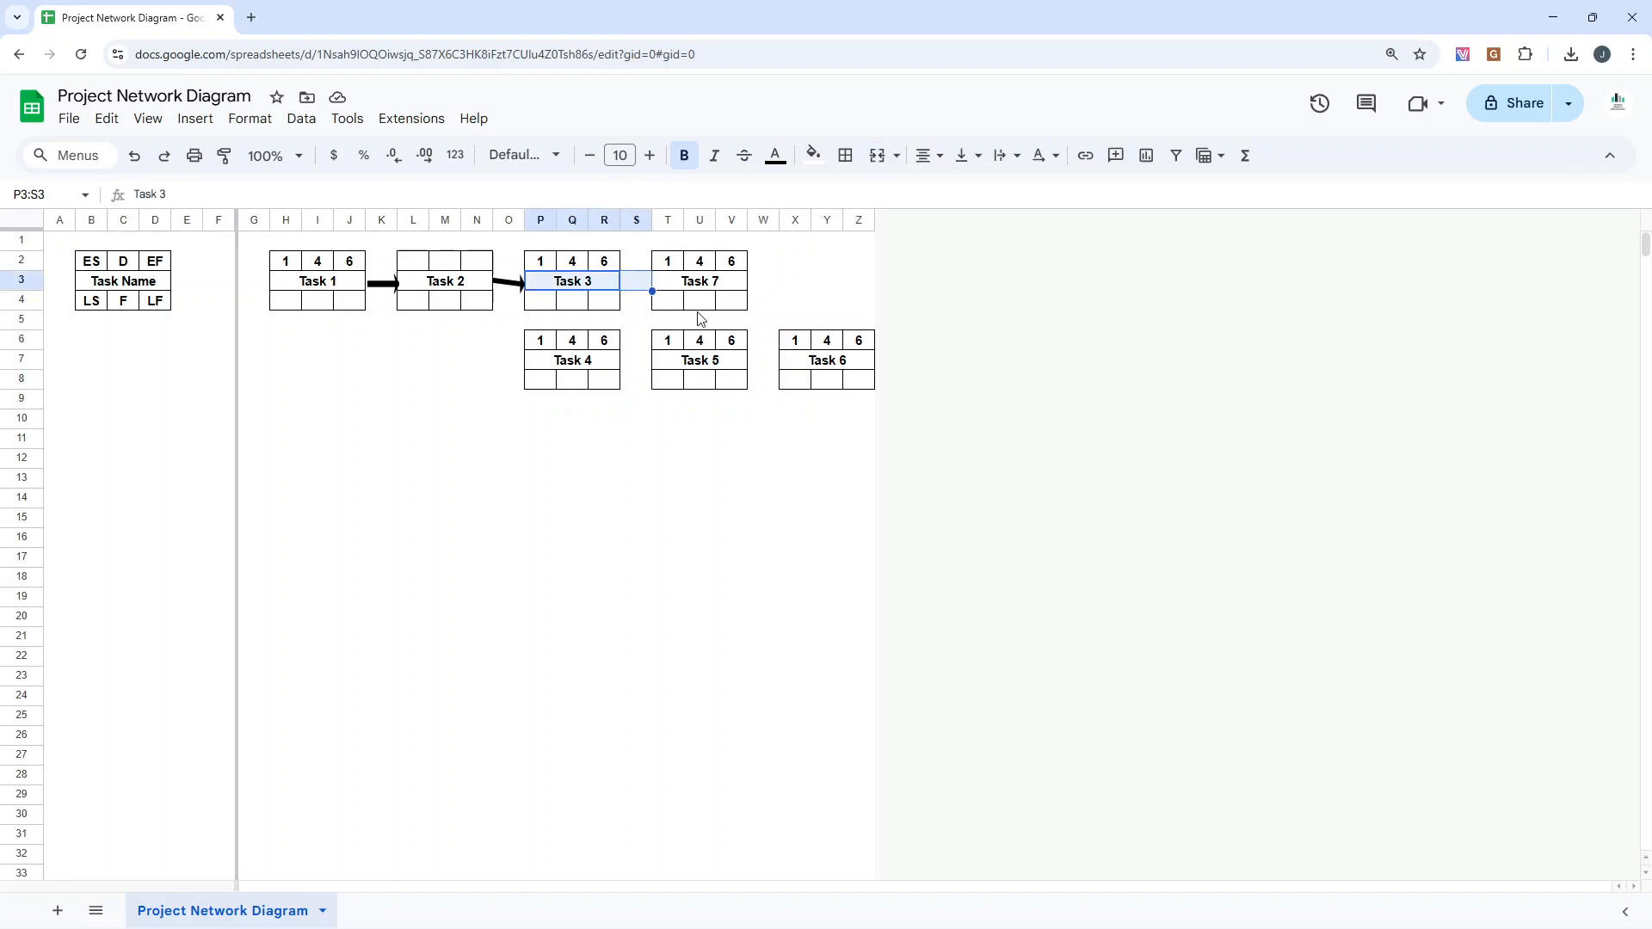
left_click_drag(613, 366, 727, 362)
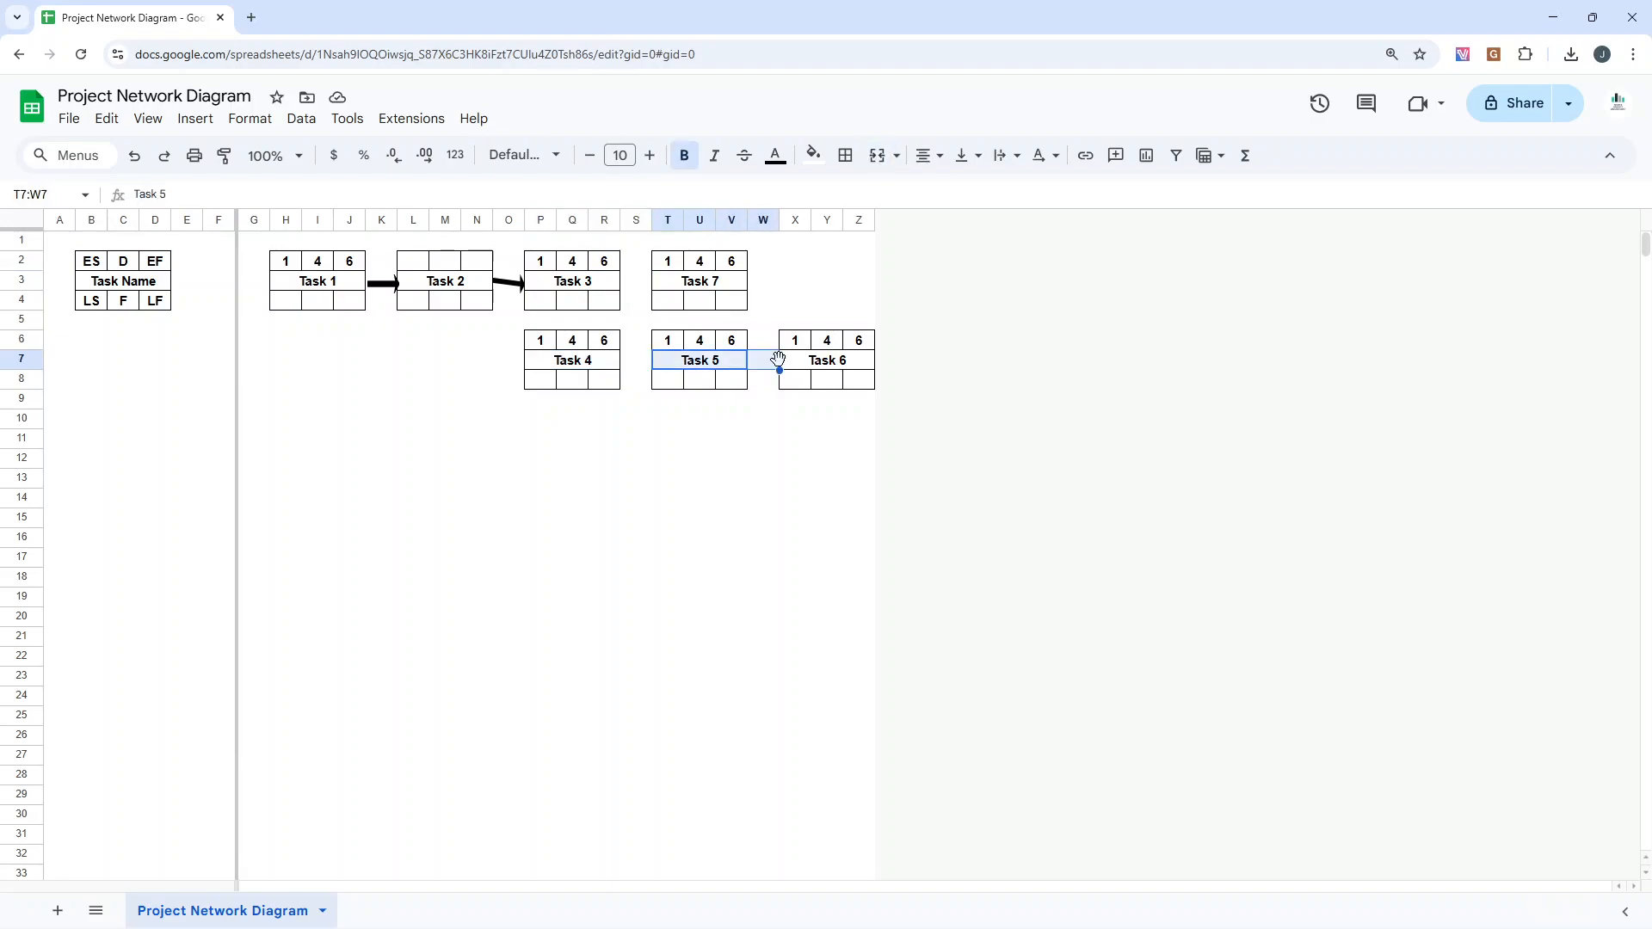
left_click_drag(727, 291, 766, 285)
left_click(813, 266)
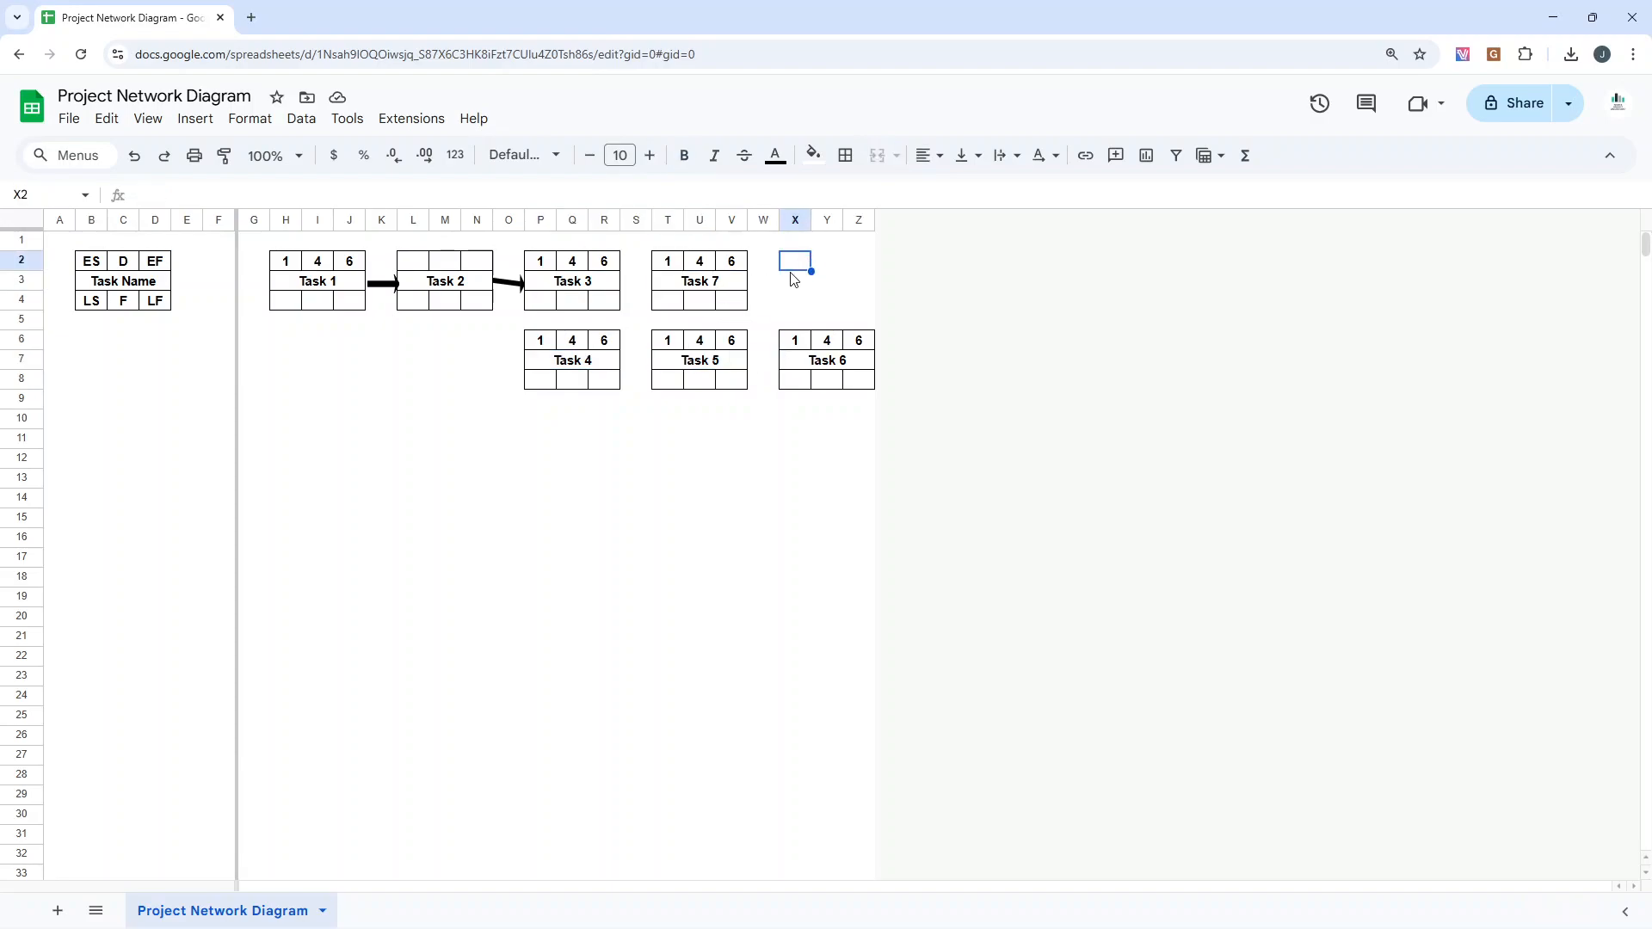